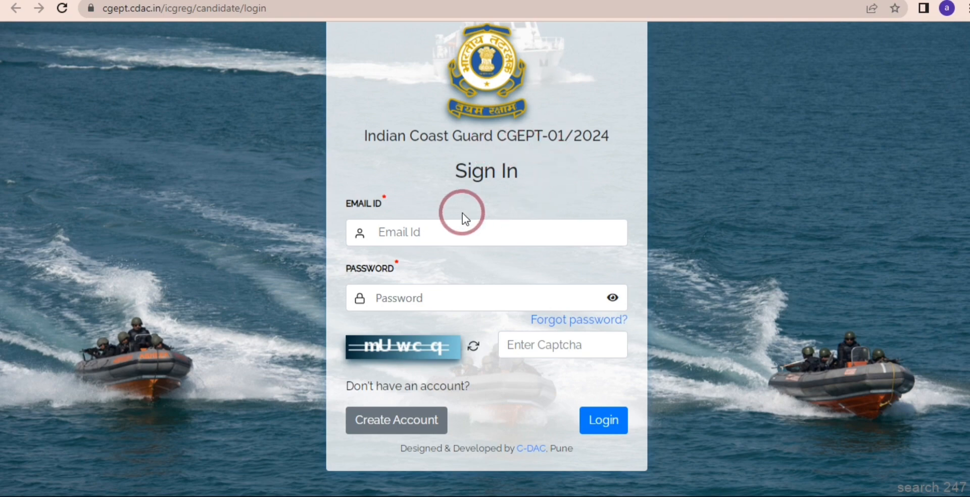
Step: Open the sign-up form for creating a new candidate account
{"action": "left_click", "coordinate": [420, 230]}
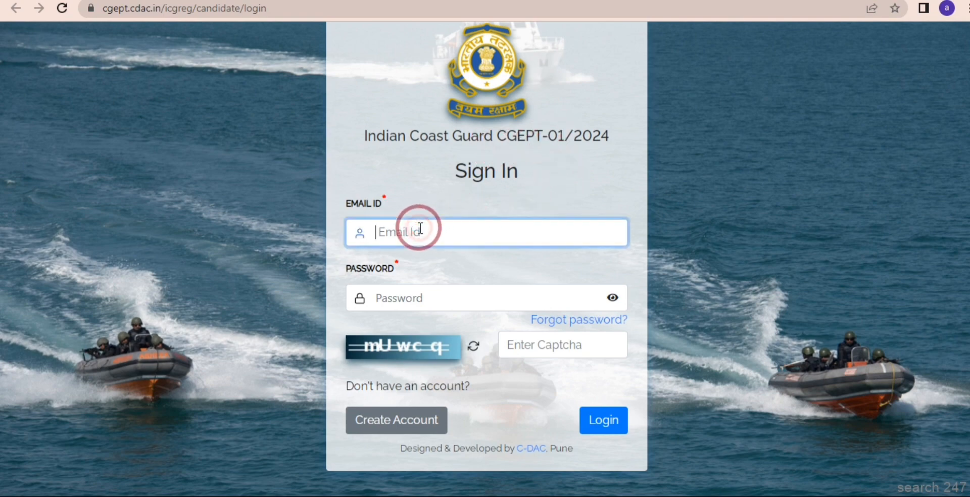
{"action": "left_click", "coordinate": [413, 292]}
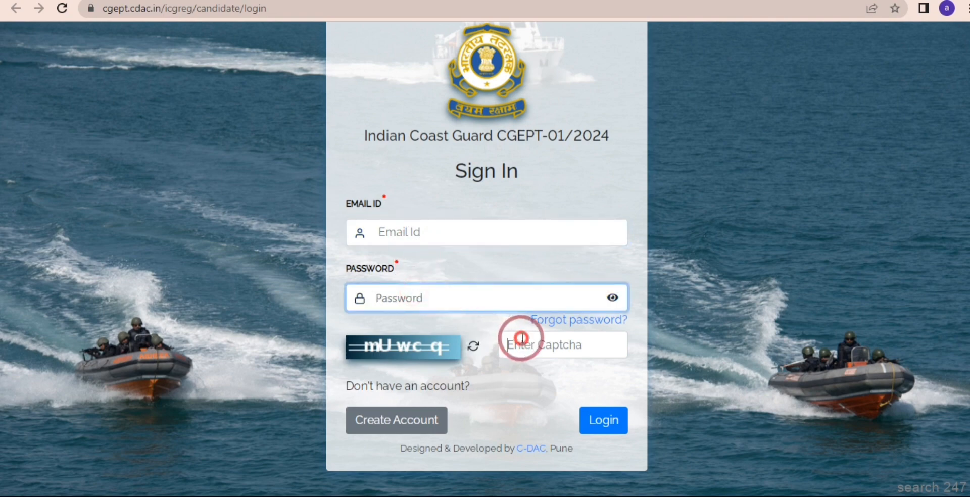
{"action": "left_click", "coordinate": [520, 339]}
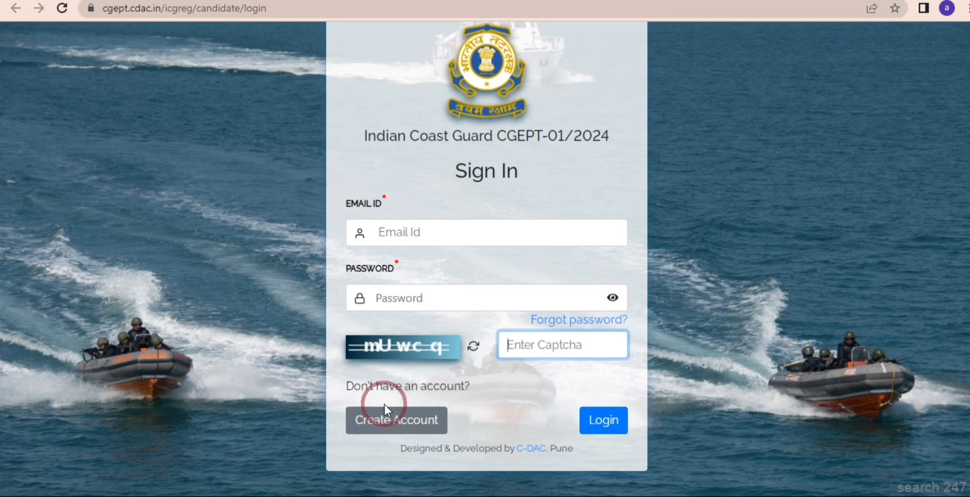
{"action": "left_click", "coordinate": [375, 428]}
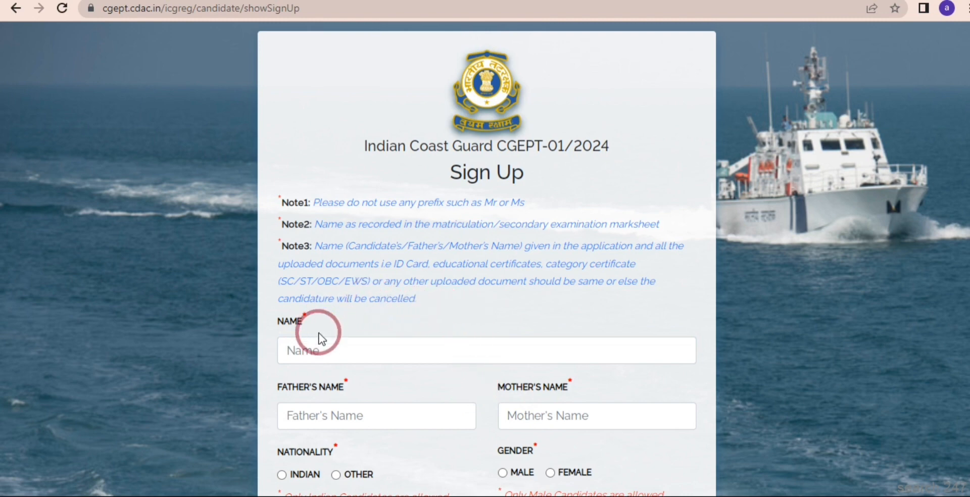
Step: Enter the candidate's name, the father's name and the mother's name in the sign-up form
{"action": "left_click", "coordinate": [316, 350]}
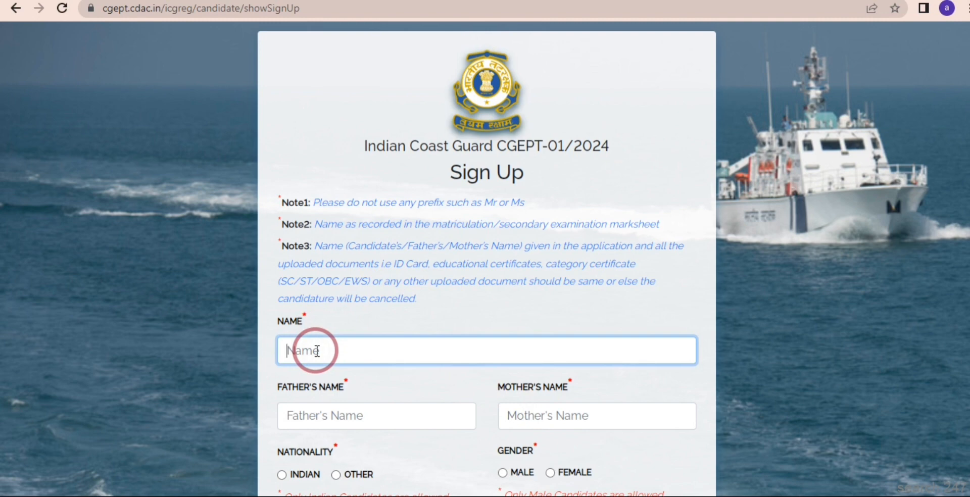
{"action": "type", "text": "P"}
{"action": "key", "text": "BackSpace"}
{"action": "type", "text": "PANKAJ"}
{"action": "left_click", "coordinate": [333, 417]}
{"action": "type", "text": "RAM"}
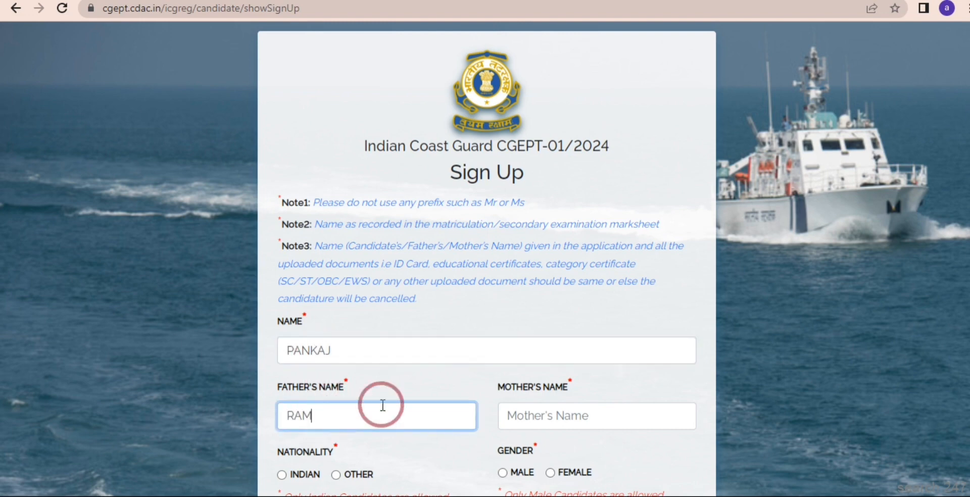
{"action": "left_click", "coordinate": [526, 415]}
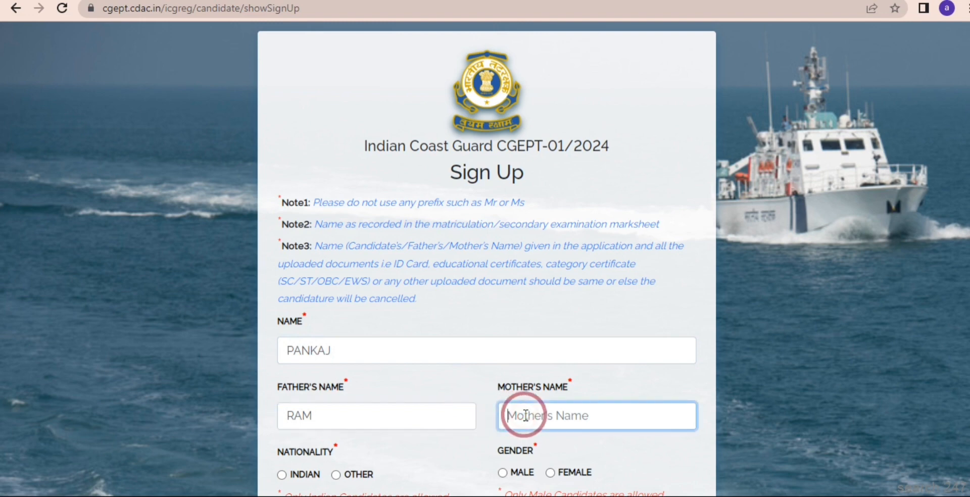
{"action": "type", "text": "SA"}
{"action": "left_click", "coordinate": [628, 388]}
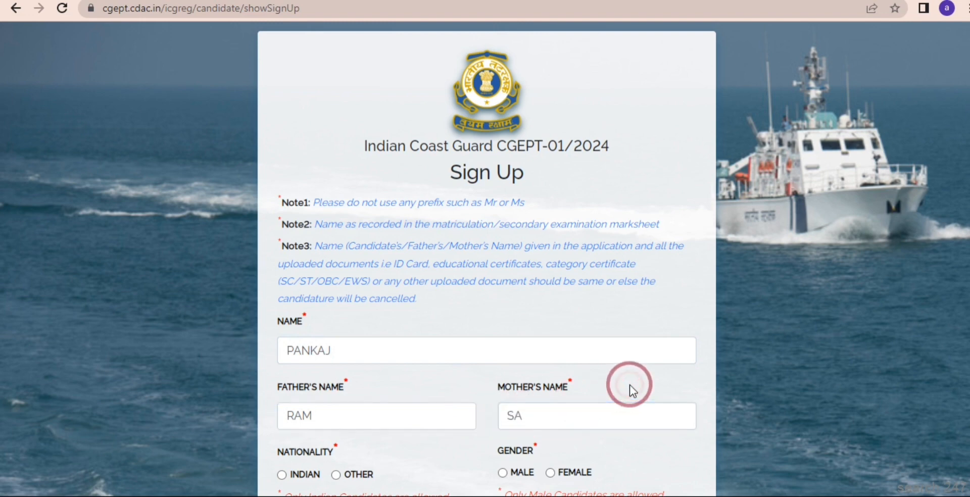
Step: Set the candidate's nationality to Indian and the gender to Male
{"action": "scroll", "coordinate": [631, 385], "scroll_direction": "down", "scroll_amount": 3}
{"action": "scroll", "coordinate": [631, 385], "scroll_direction": "down", "scroll_amount": 5}
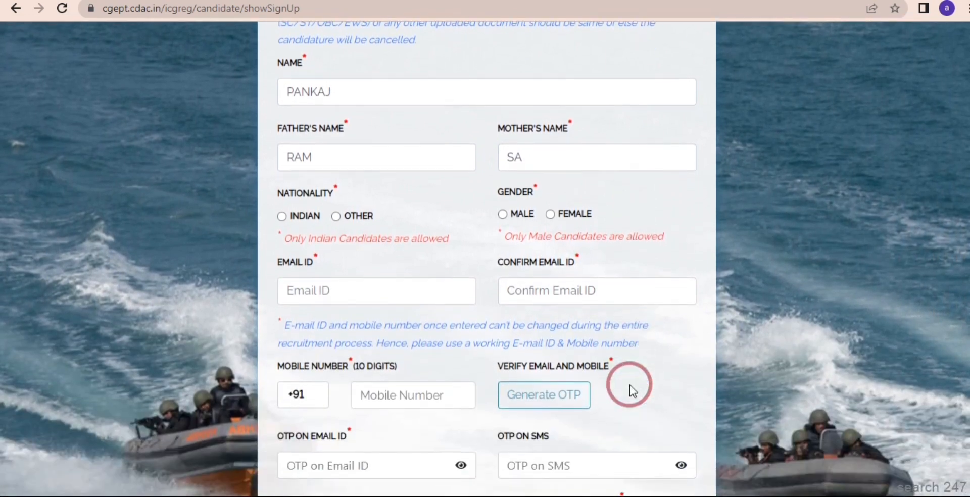
{"action": "left_click", "coordinate": [282, 216]}
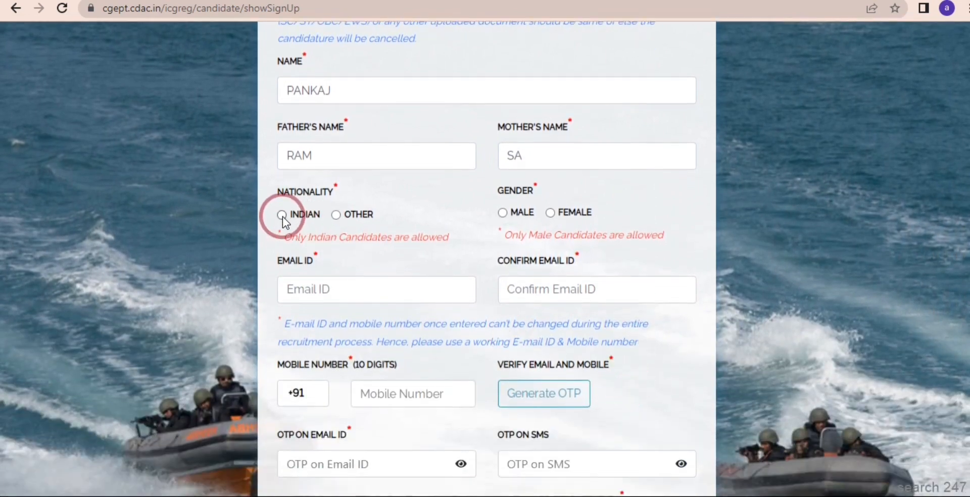
{"action": "left_click", "coordinate": [479, 230]}
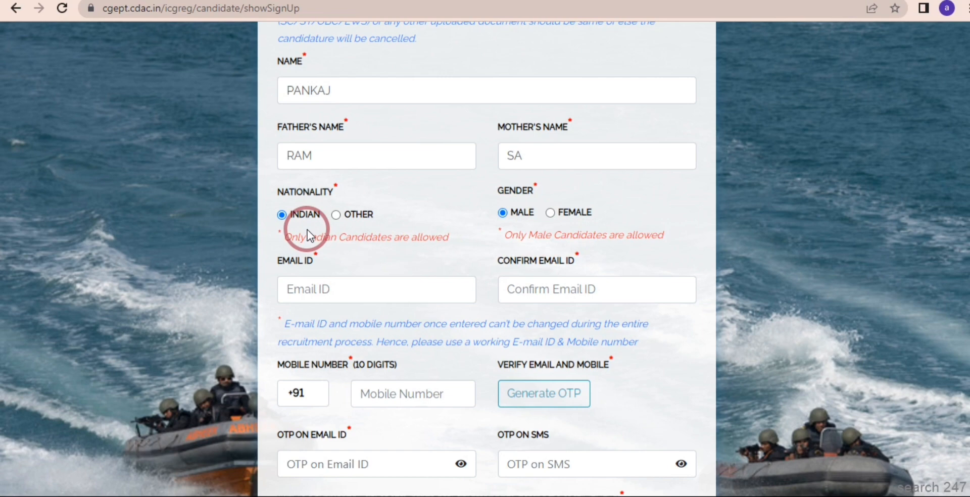
Step: Go through the email, mobile number and OTP verification fields of the sign-up form without filling them in
{"action": "left_click", "coordinate": [332, 287]}
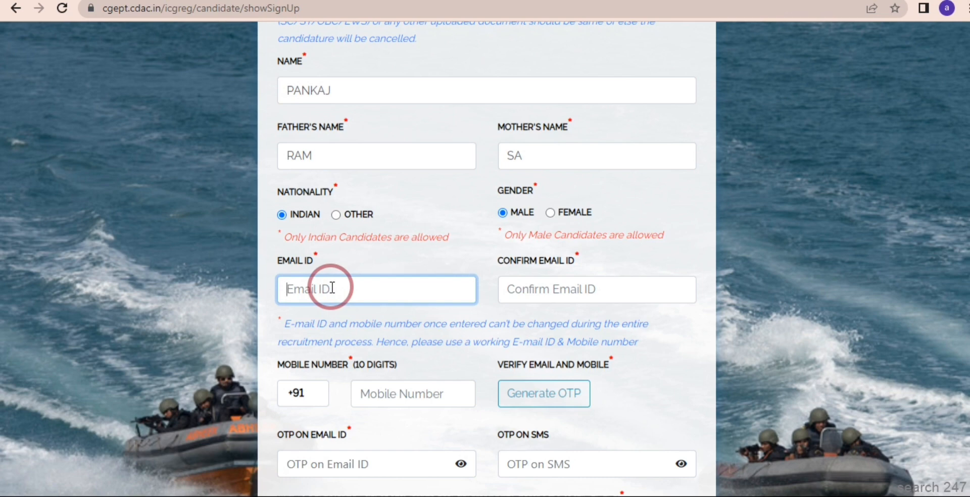
{"action": "left_click", "coordinate": [544, 295]}
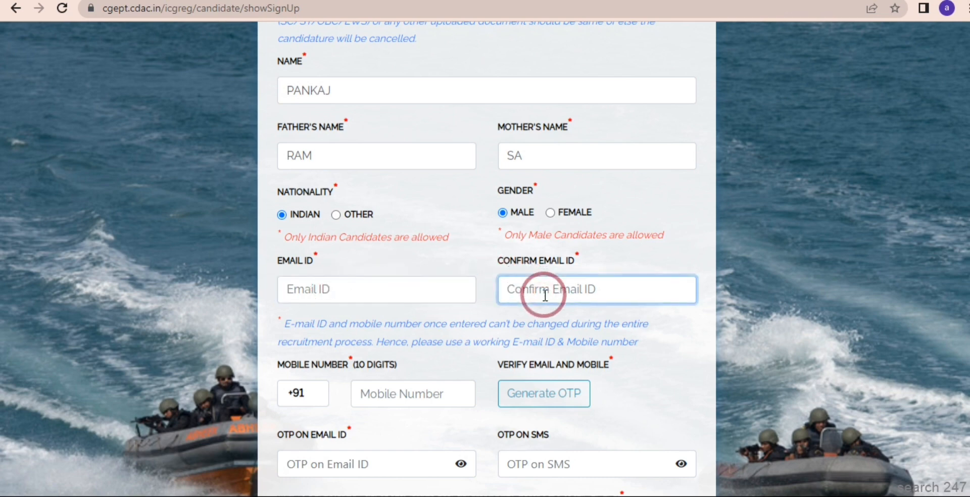
{"action": "left_click", "coordinate": [376, 394]}
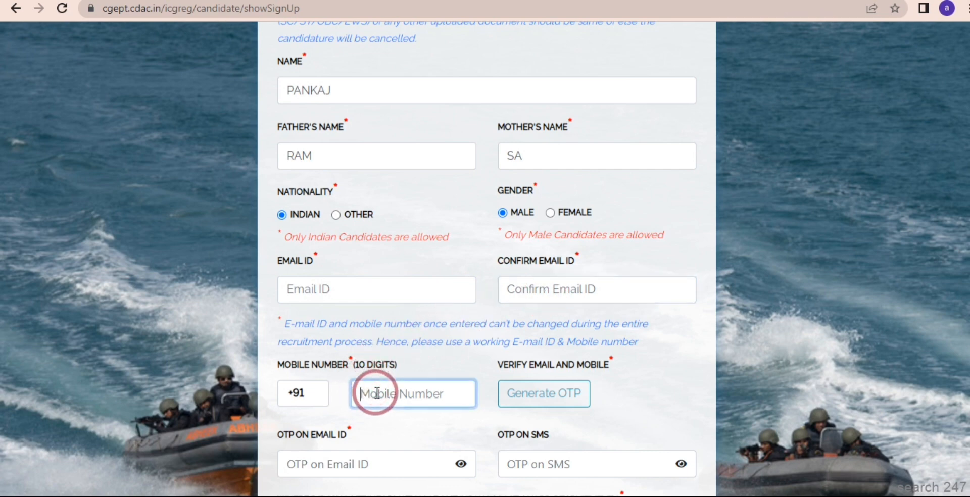
{"action": "left_click", "coordinate": [550, 407]}
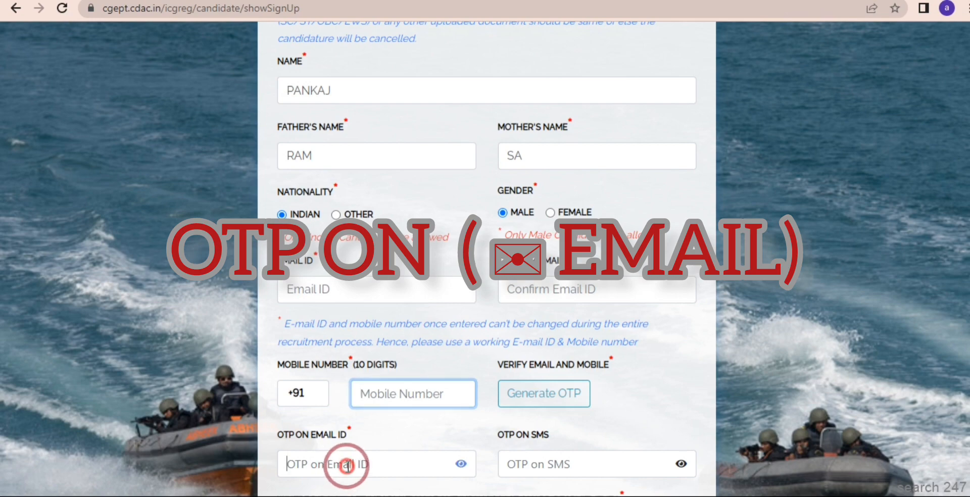
{"action": "left_click", "coordinate": [348, 466]}
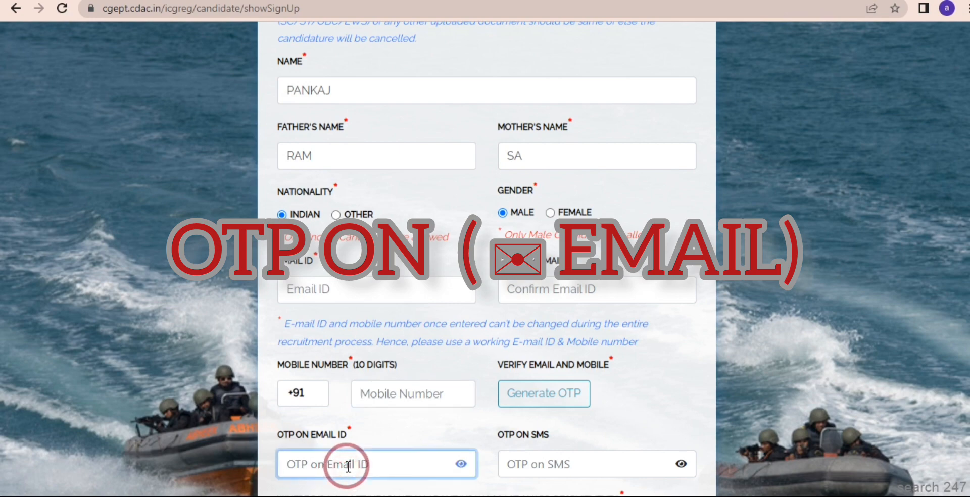
{"action": "left_click", "coordinate": [514, 464]}
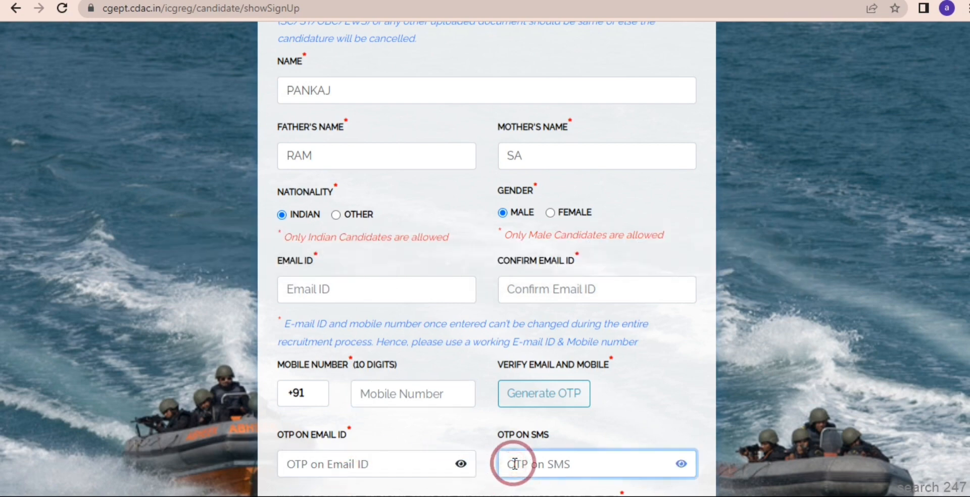
{"action": "left_click", "coordinate": [585, 427]}
Step: Choose "Any other source" as the source of the Coast Guard recruitment information and go to its details field
{"action": "scroll", "coordinate": [585, 427], "scroll_direction": "down", "scroll_amount": 3}
{"action": "scroll", "coordinate": [585, 427], "scroll_direction": "down", "scroll_amount": 3}
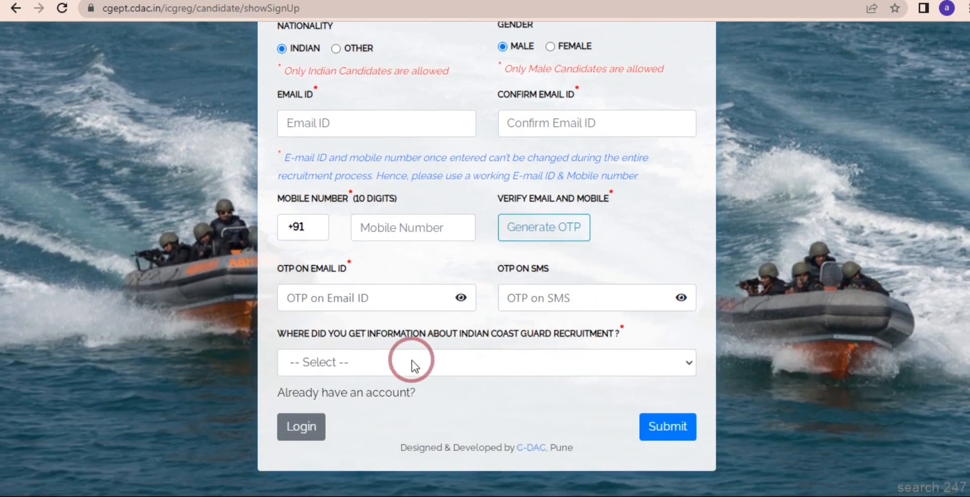
{"action": "left_click", "coordinate": [411, 360]}
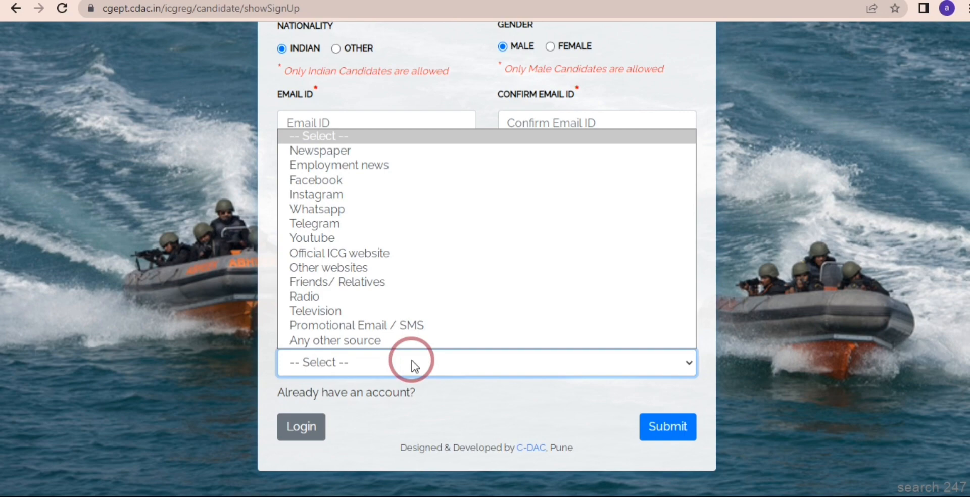
{"action": "left_click", "coordinate": [383, 342]}
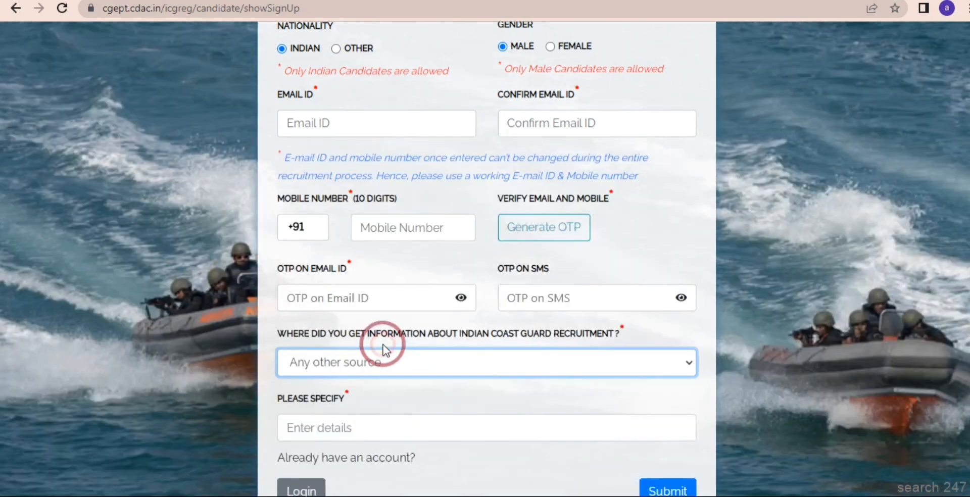
{"action": "left_click", "coordinate": [364, 462]}
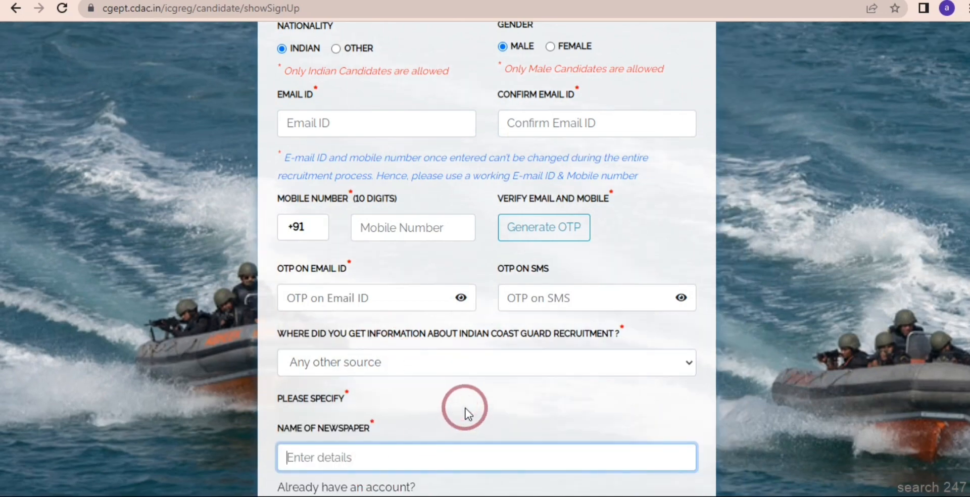
Step: Submit the sign-up form and continue to the password field of the sign-in page
{"action": "scroll", "coordinate": [848, 395], "scroll_direction": "down", "scroll_amount": 2}
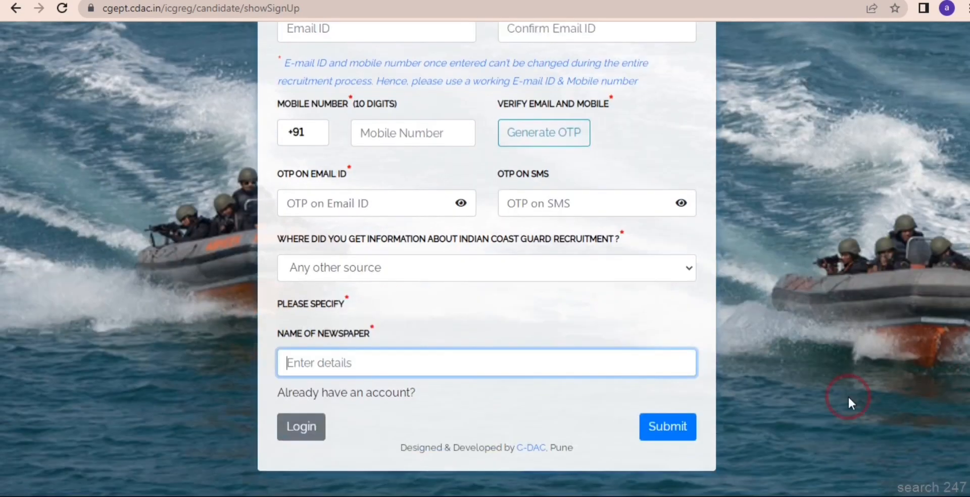
{"action": "left_click", "coordinate": [672, 435]}
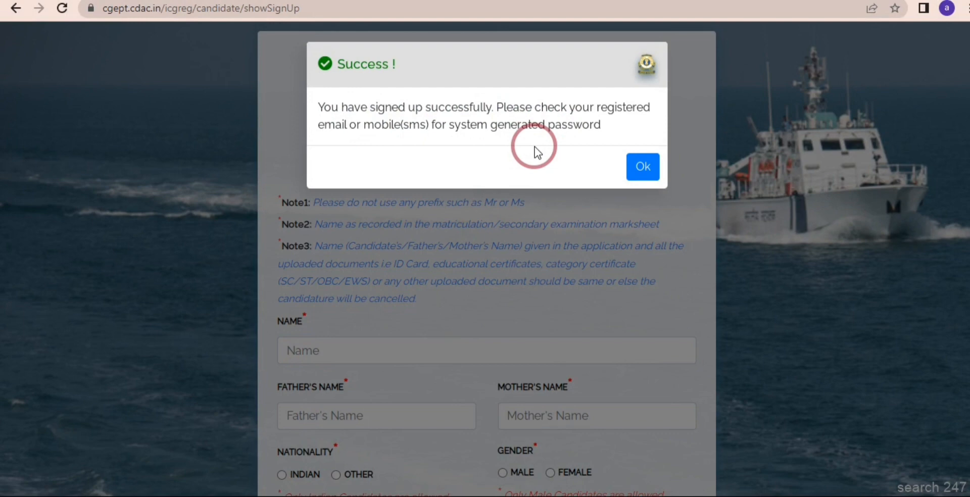
{"action": "left_click", "coordinate": [650, 168]}
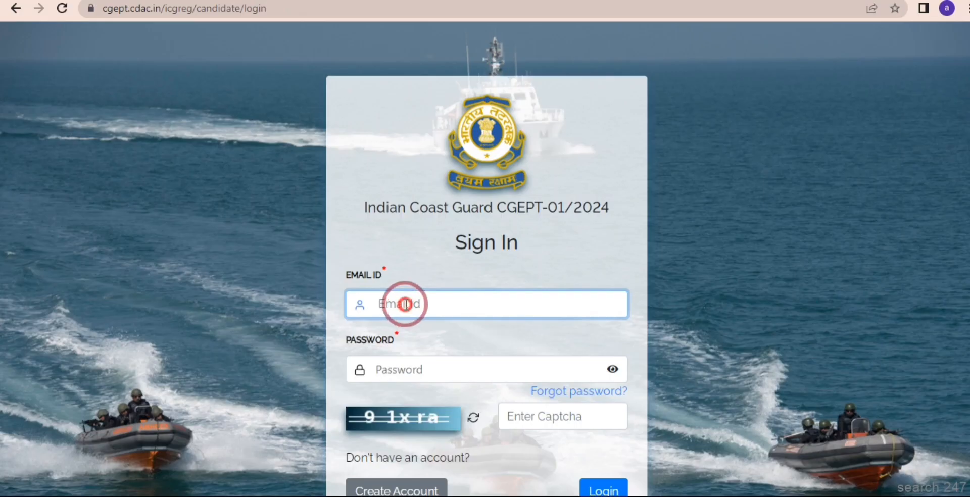
{"action": "left_click", "coordinate": [421, 366]}
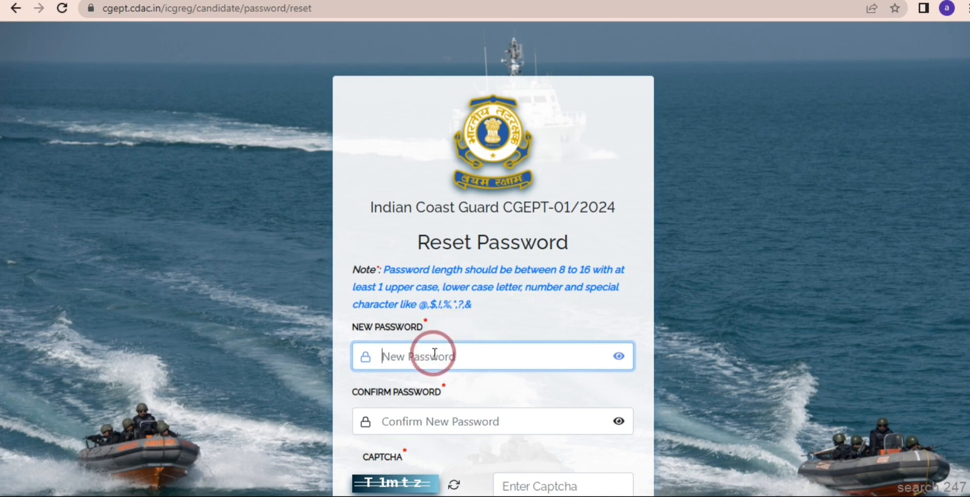
Step: Enter and confirm a new account password, fill in the captcha and submit the password reset
{"action": "left_click", "coordinate": [426, 423]}
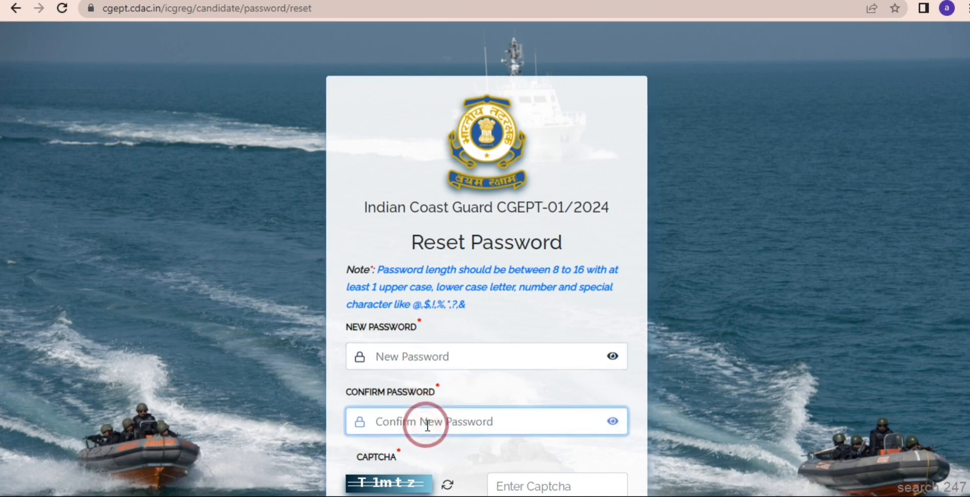
{"action": "left_click", "coordinate": [549, 483]}
{"action": "left_click", "coordinate": [463, 459]}
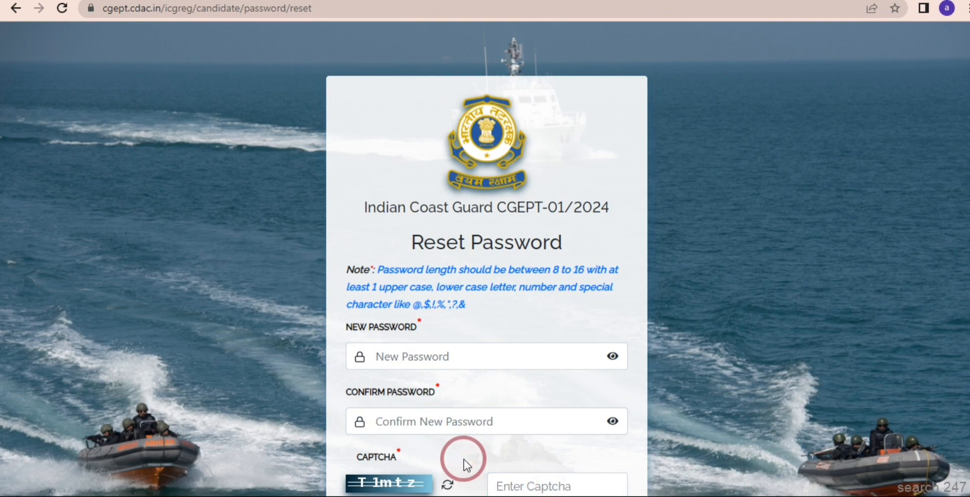
{"action": "scroll", "coordinate": [464, 459], "scroll_direction": "down", "scroll_amount": 2}
{"action": "scroll", "coordinate": [464, 459], "scroll_direction": "down", "scroll_amount": 2}
{"action": "left_click", "coordinate": [581, 425]}
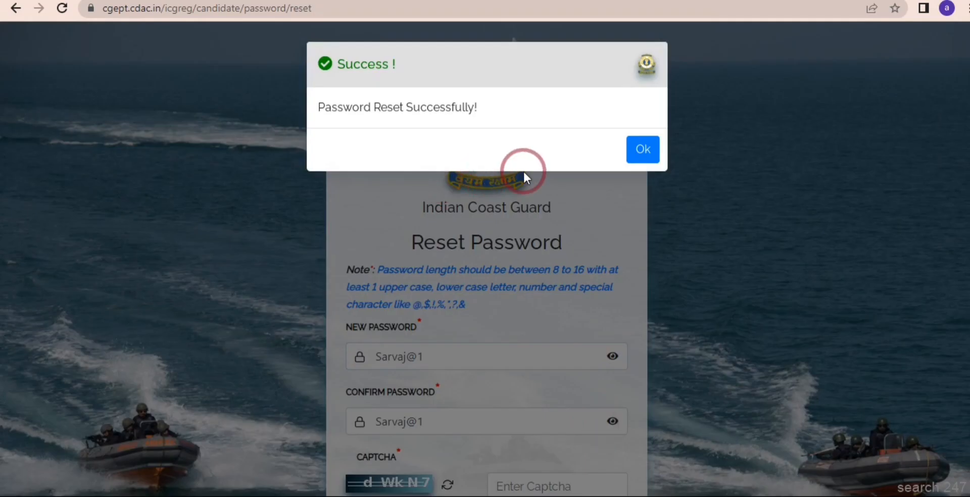
{"action": "left_click", "coordinate": [633, 163]}
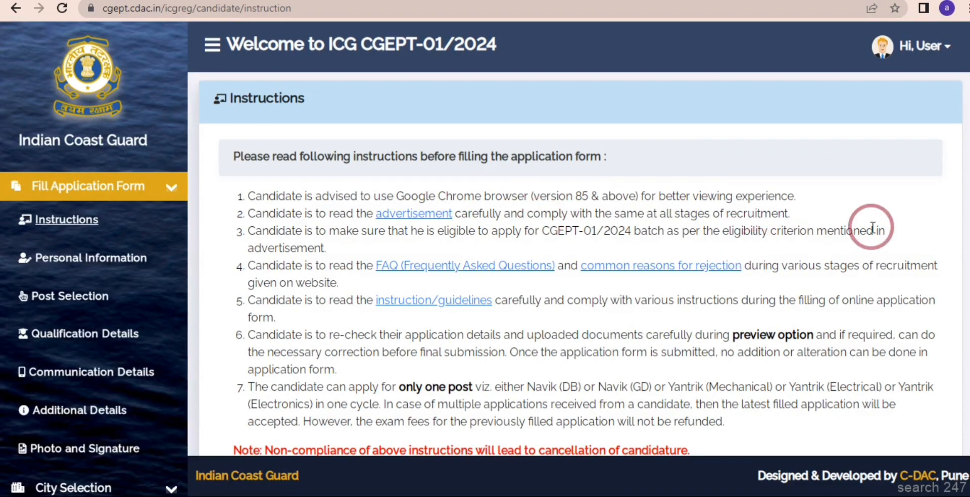
Step: Read the application instructions, accept the declaration of having read and understood them, and submit the page
{"action": "scroll", "coordinate": [959, 303], "scroll_direction": "down", "scroll_amount": 5}
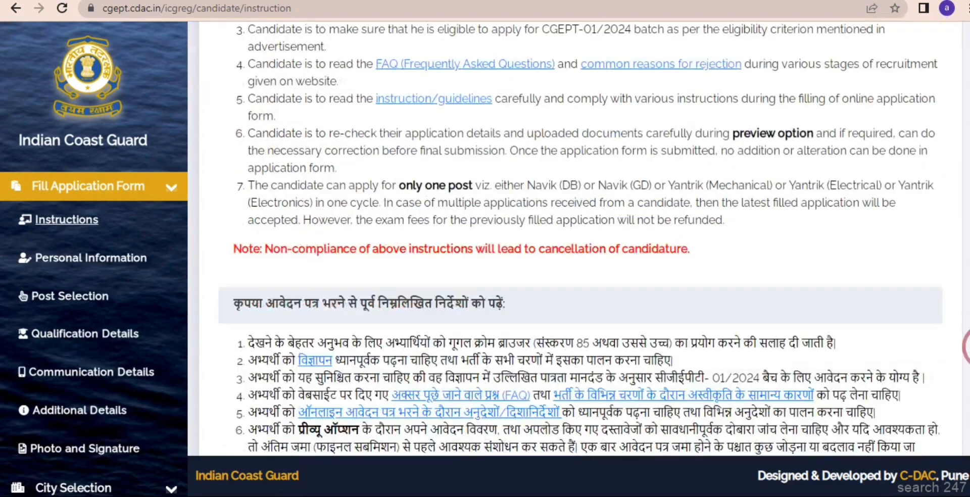
{"action": "scroll", "coordinate": [965, 353], "scroll_direction": "down", "scroll_amount": 3}
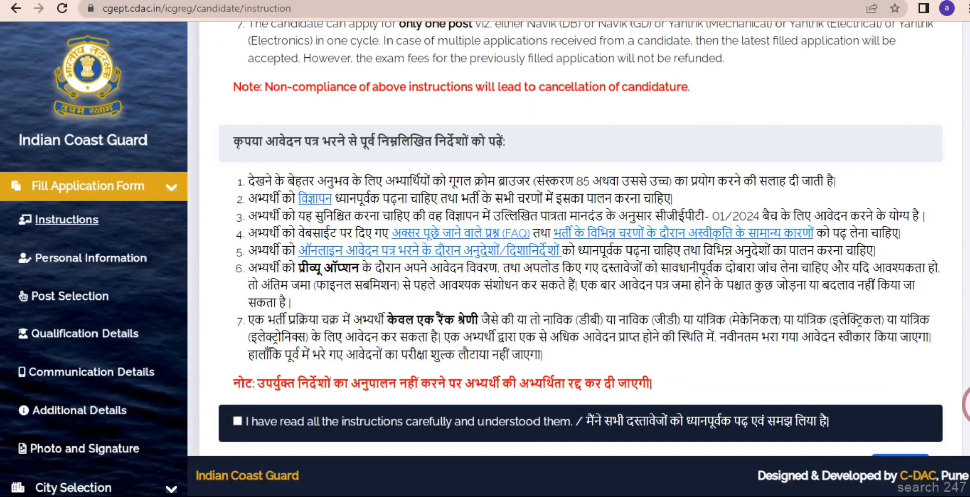
{"action": "scroll", "coordinate": [964, 420], "scroll_direction": "down", "scroll_amount": 1}
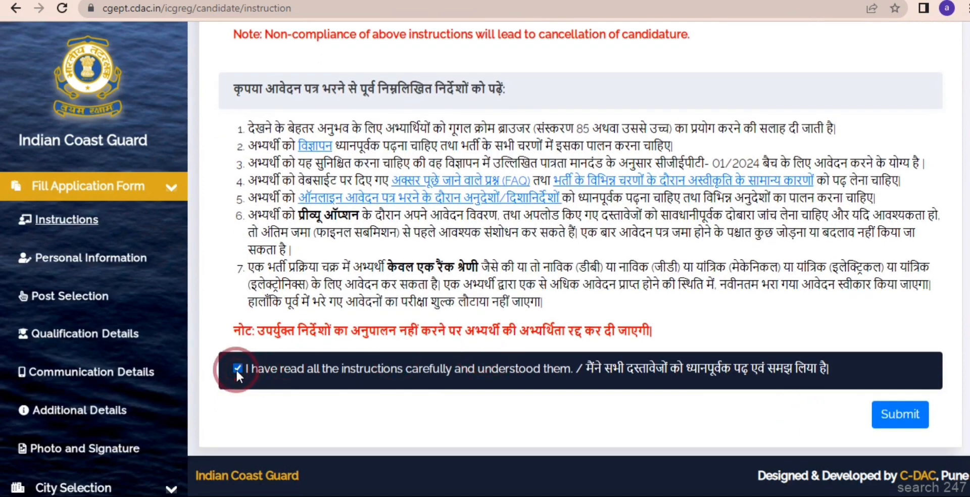
{"action": "left_click", "coordinate": [885, 418]}
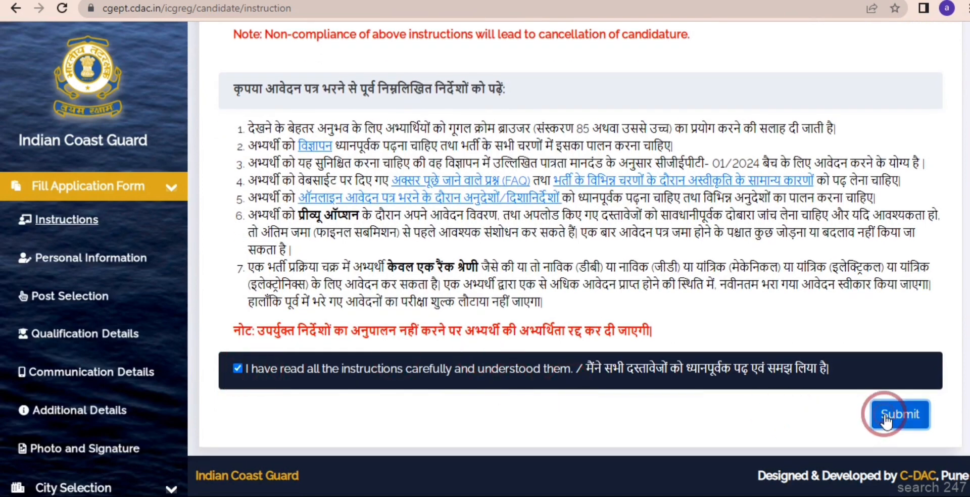
Step: Set the candidate's marital status to Un-married in the personal information form
{"action": "left_click", "coordinate": [205, 126]}
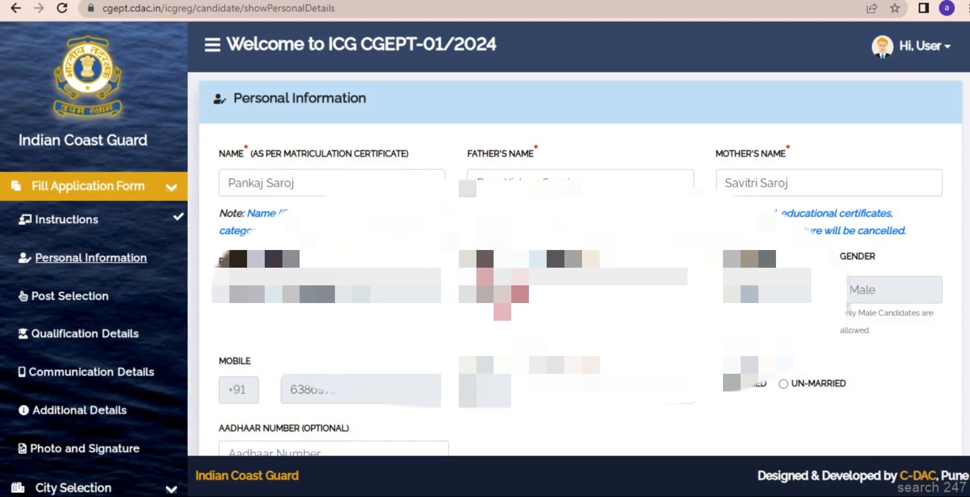
{"action": "left_click", "coordinate": [503, 285]}
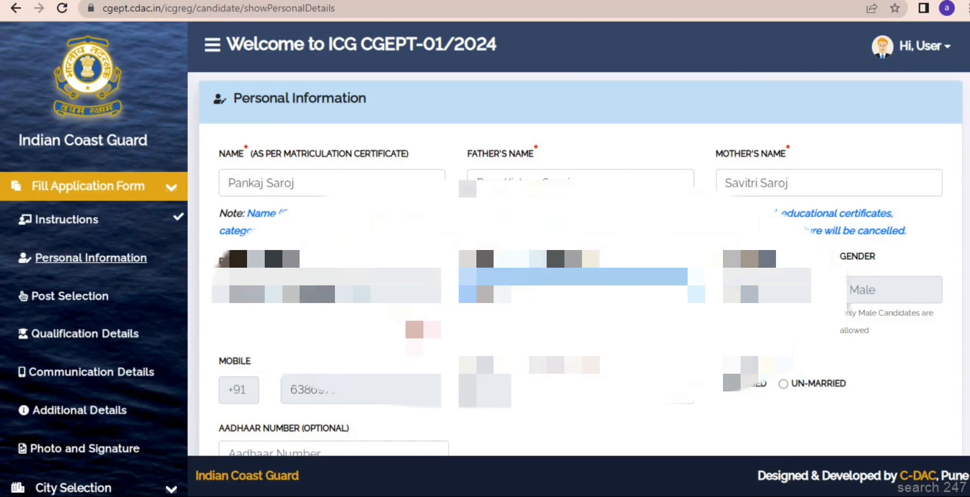
{"action": "left_click", "coordinate": [422, 329]}
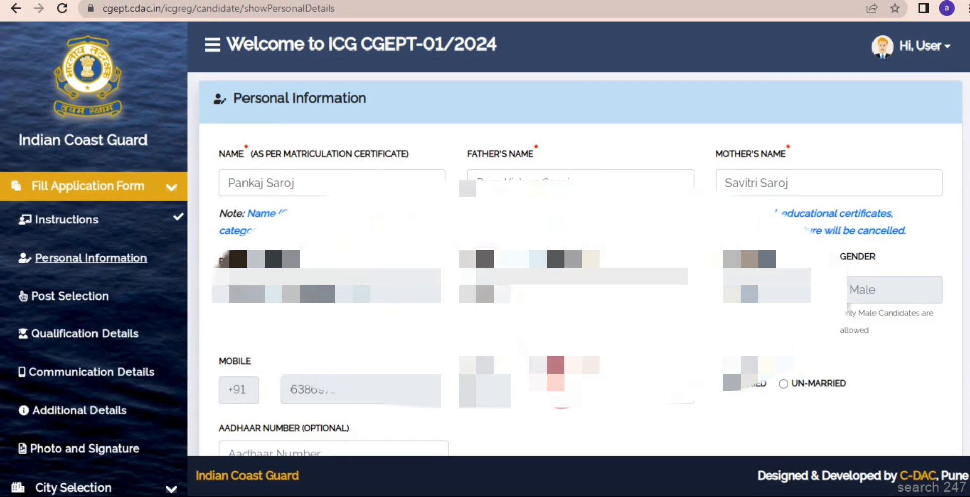
{"action": "left_click", "coordinate": [561, 389]}
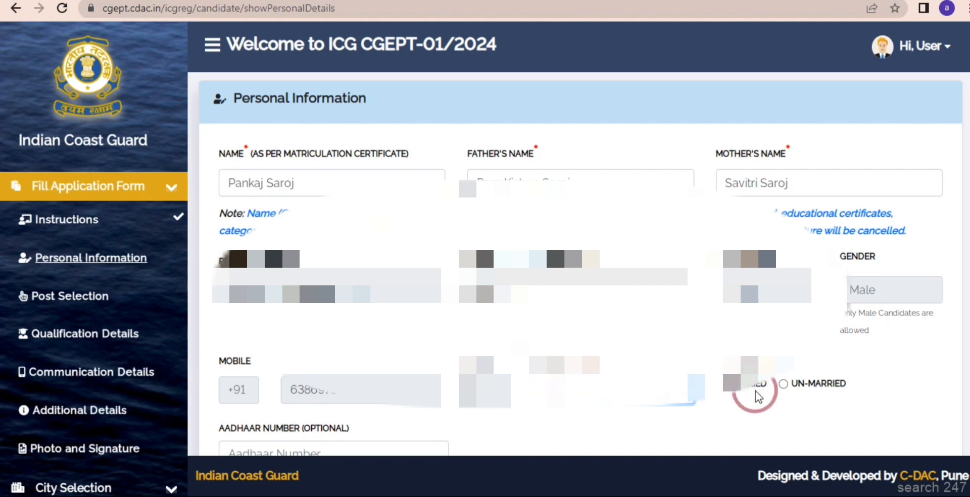
{"action": "left_click", "coordinate": [770, 390]}
{"action": "left_click", "coordinate": [782, 385]}
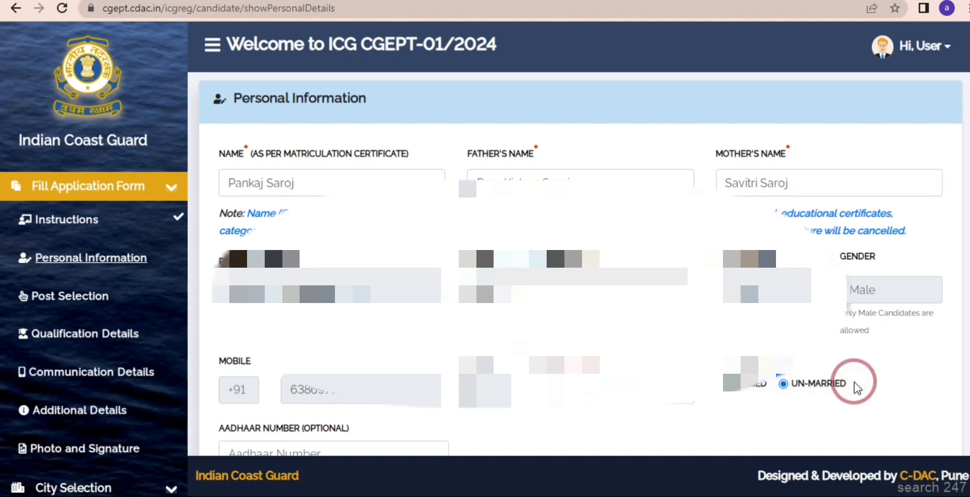
Step: Leave the optional Aadhaar number empty and choose Aadhaar Card as the ID card type
{"action": "scroll", "coordinate": [857, 388], "scroll_direction": "down", "scroll_amount": 7}
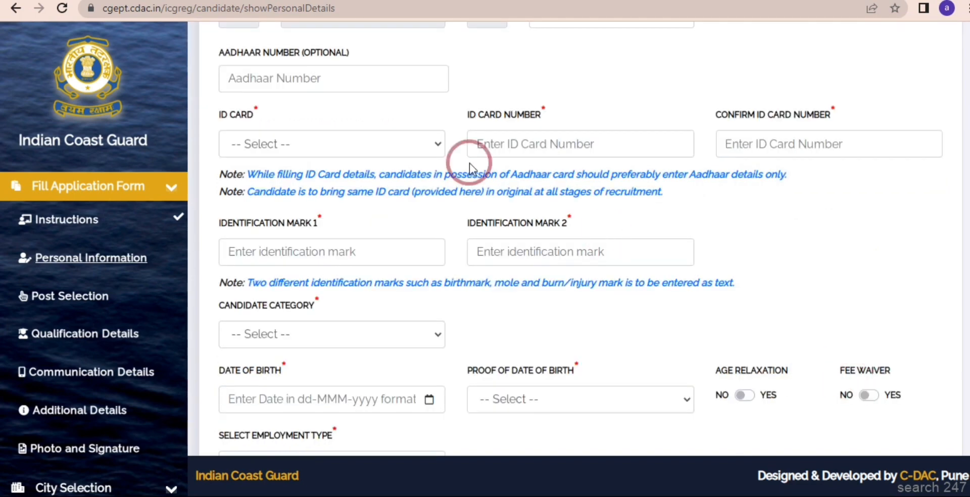
{"action": "left_click", "coordinate": [326, 78]}
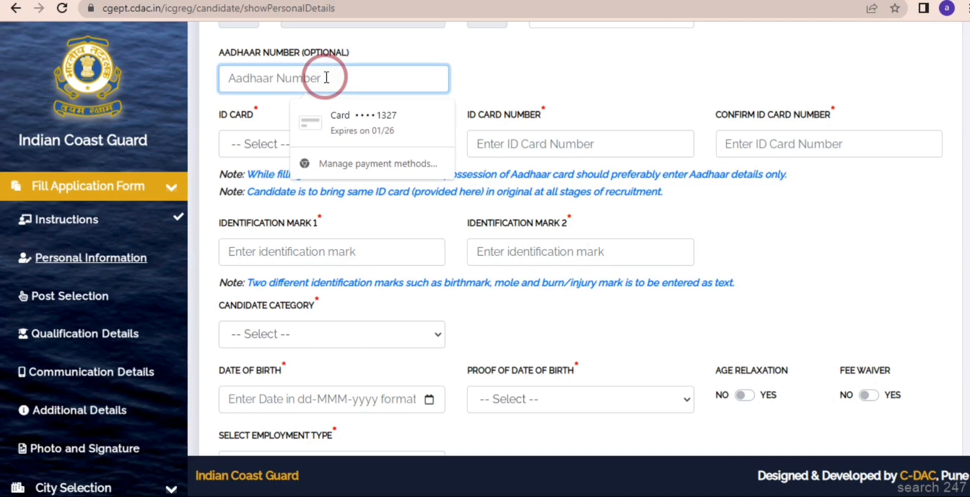
{"action": "left_click", "coordinate": [524, 69]}
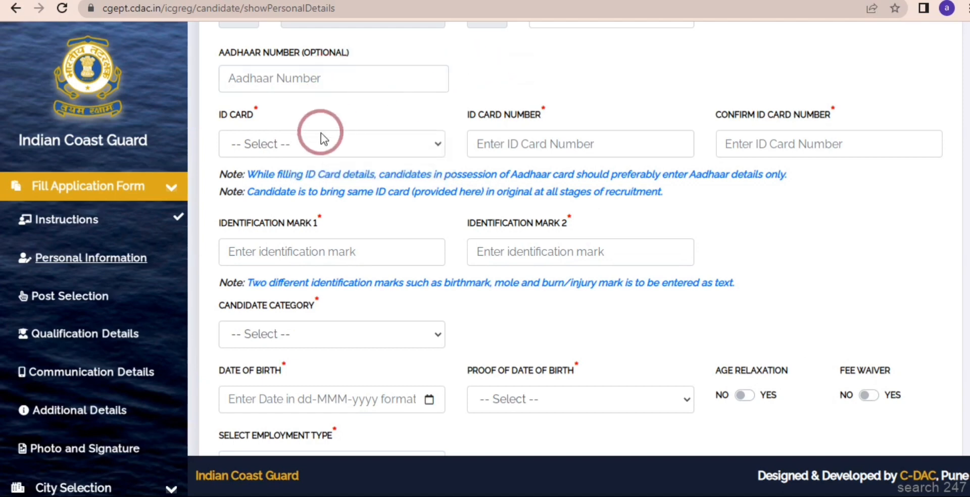
{"action": "left_click", "coordinate": [319, 150]}
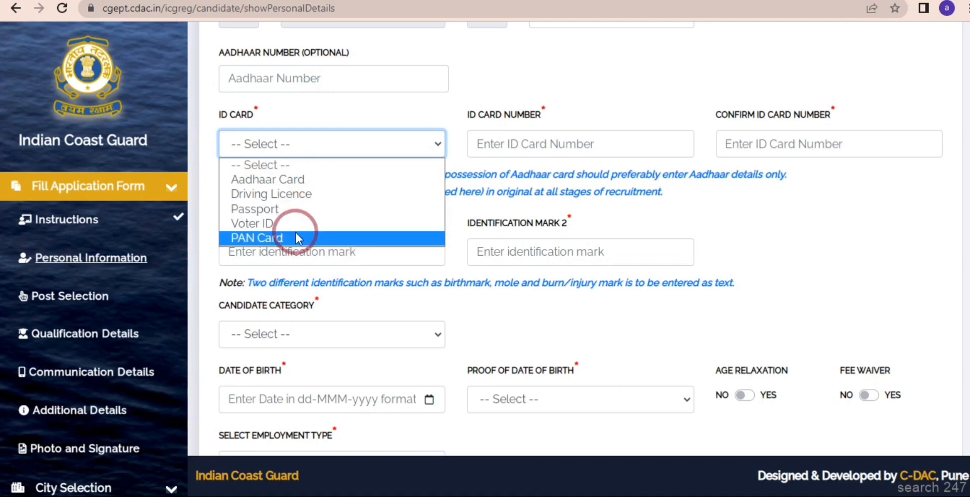
{"action": "left_click", "coordinate": [305, 180]}
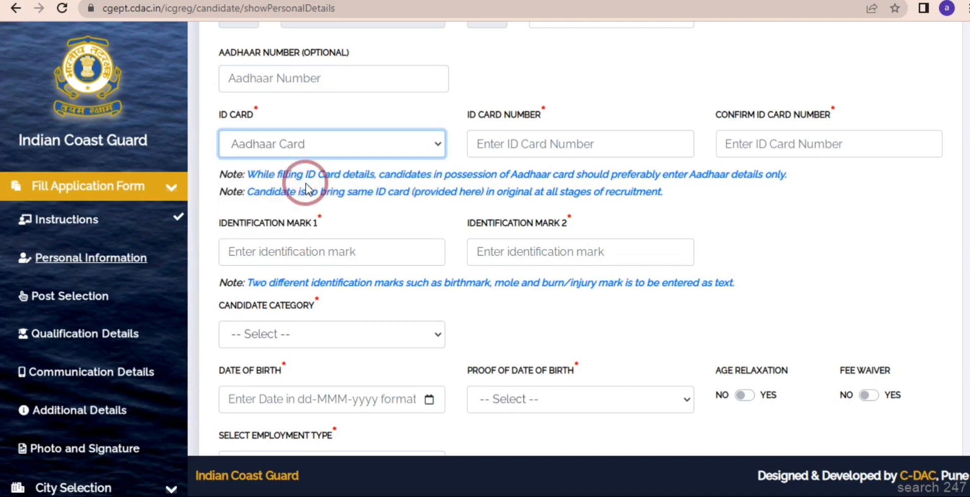
Step: Go through the ID card number, its confirmation and the two identification mark fields without filling them in
{"action": "left_click", "coordinate": [489, 146]}
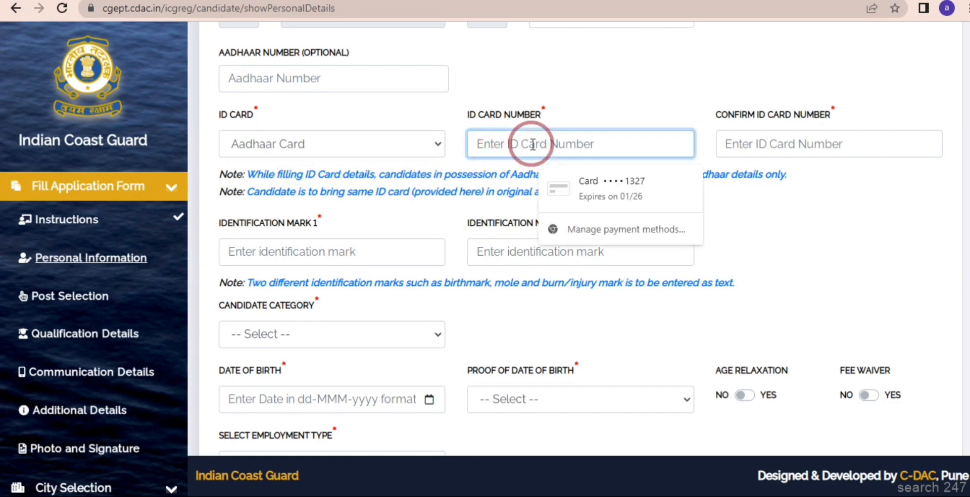
{"action": "left_click", "coordinate": [745, 144]}
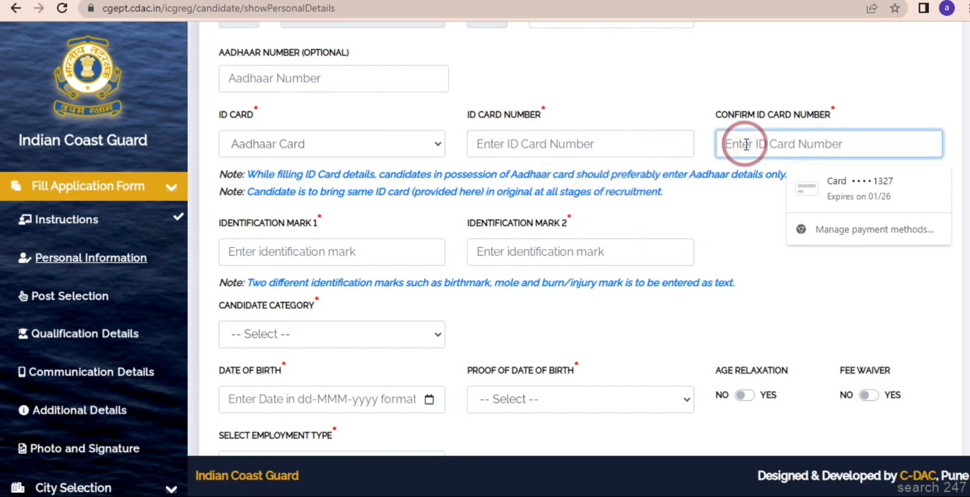
{"action": "left_click", "coordinate": [316, 253]}
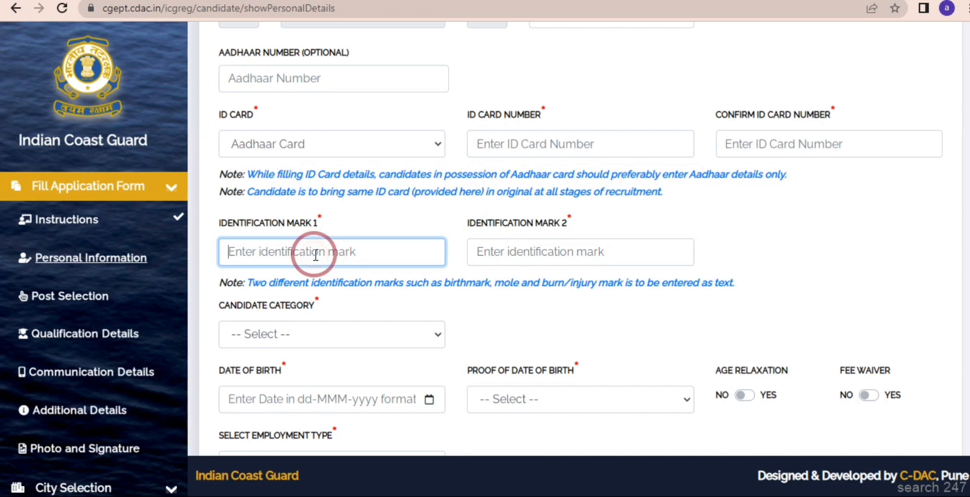
{"action": "left_click", "coordinate": [498, 251]}
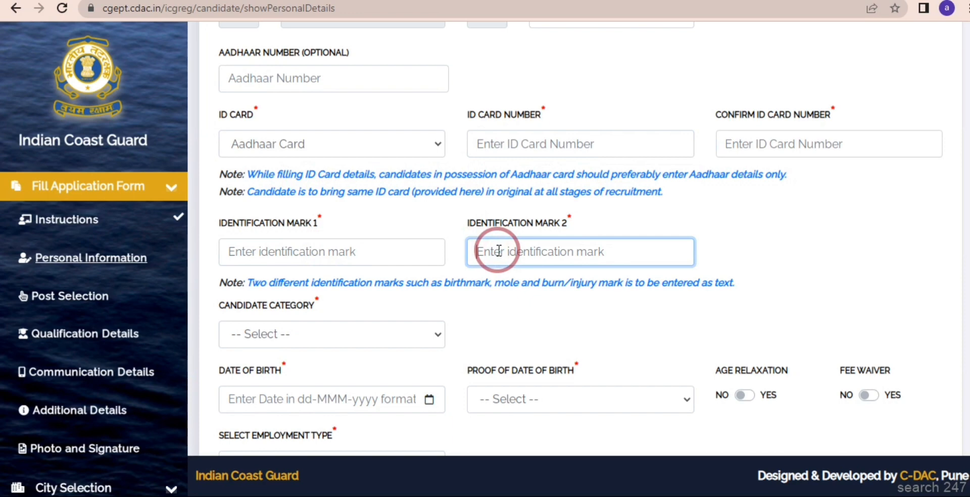
Step: Set the candidate category to Scheduled Caste (SC) and the category certificate validity to always valid
{"action": "left_click", "coordinate": [349, 337]}
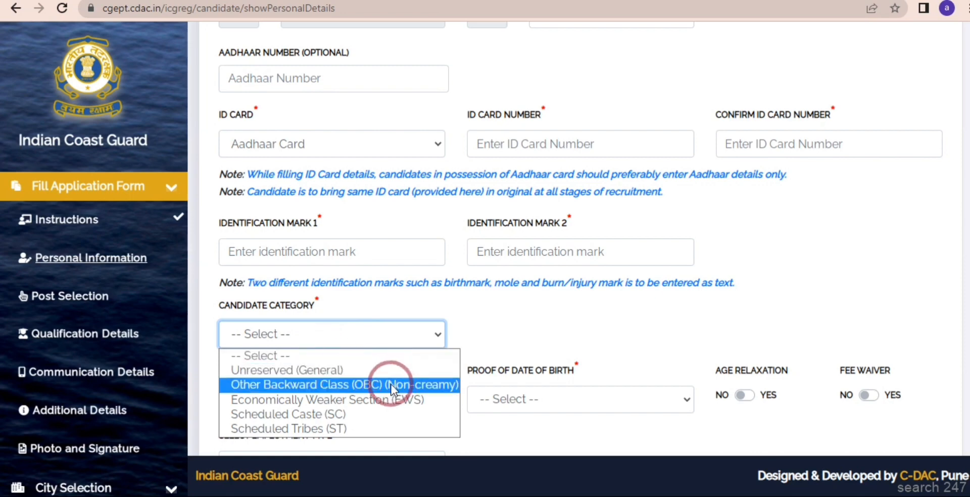
{"action": "left_click", "coordinate": [341, 417]}
{"action": "left_click", "coordinate": [543, 327]}
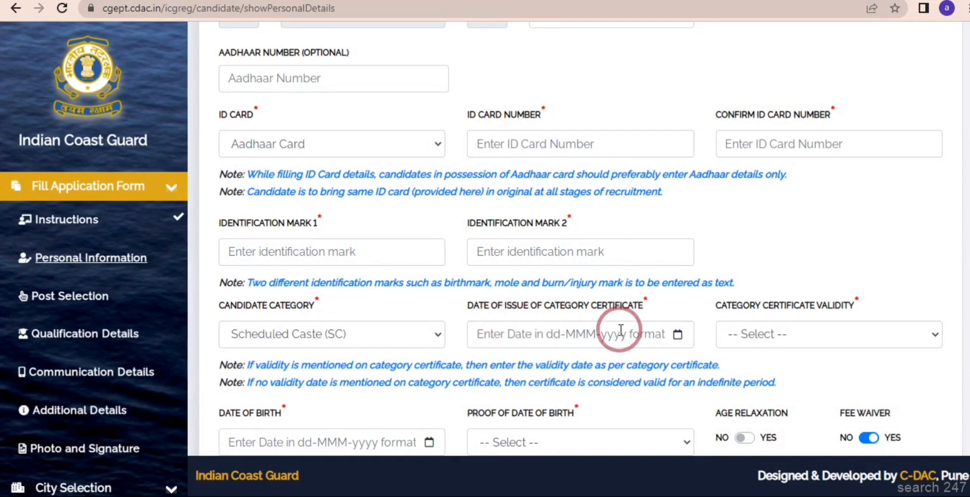
{"action": "left_click", "coordinate": [754, 336]}
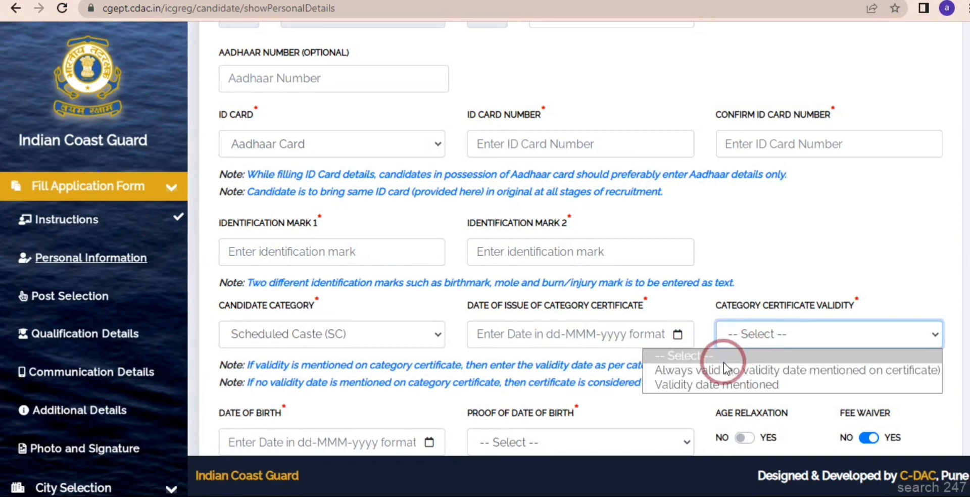
{"action": "left_click", "coordinate": [714, 368]}
Step: Pick the candidate's date of birth by choosing the year, month and day in the calendar
{"action": "scroll", "coordinate": [314, 267], "scroll_direction": "down", "scroll_amount": 3}
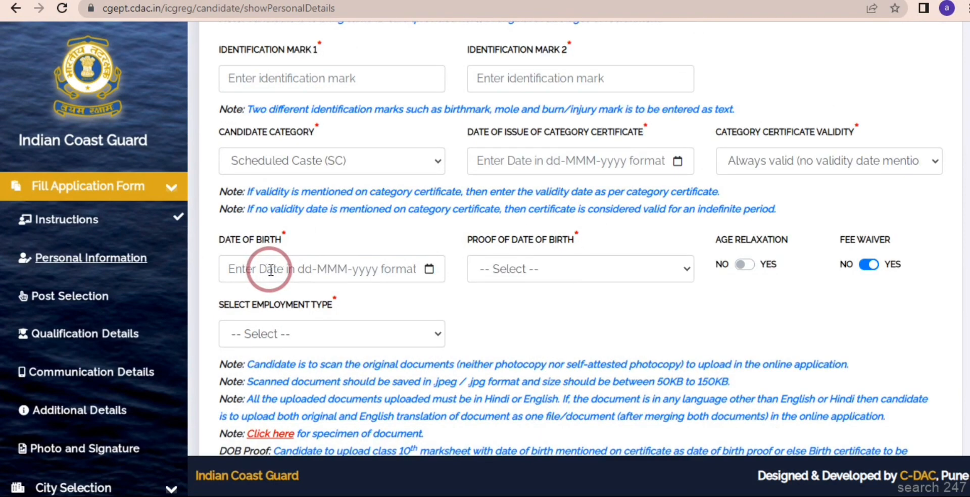
{"action": "left_click", "coordinate": [310, 273]}
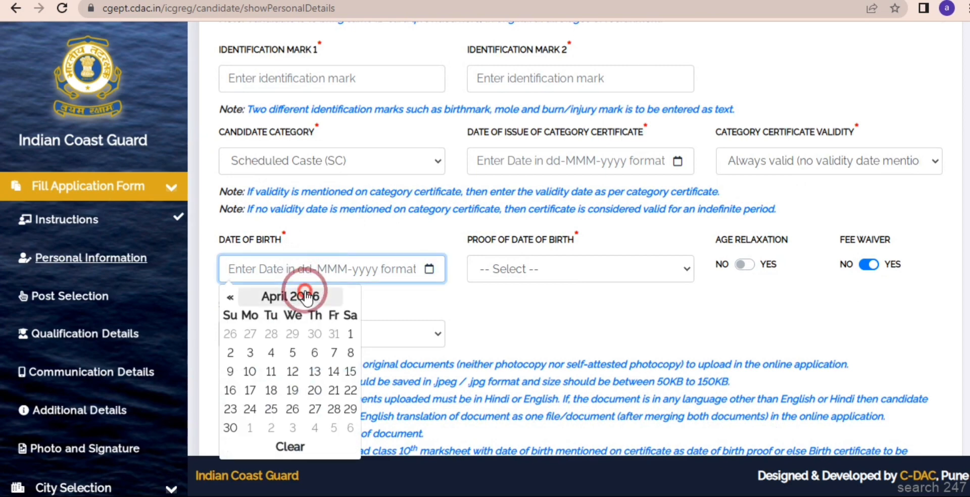
{"action": "left_click", "coordinate": [305, 296]}
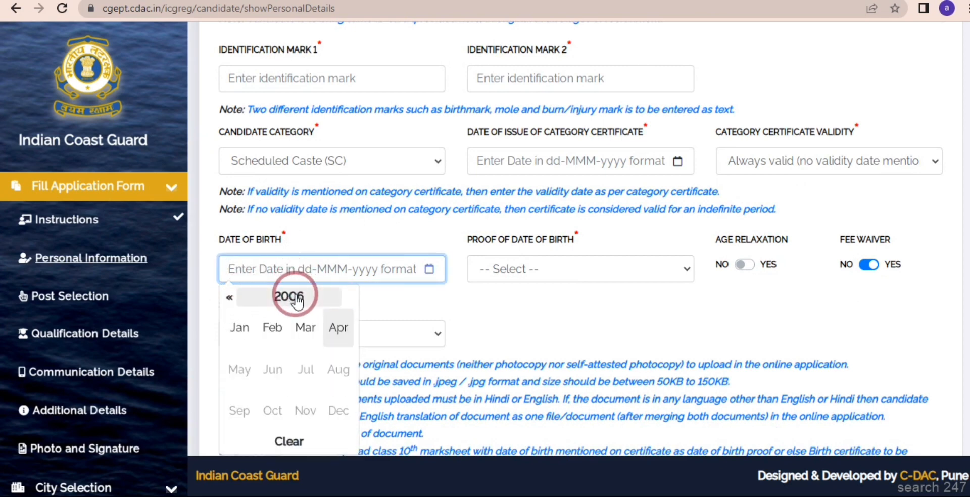
{"action": "left_click", "coordinate": [292, 297]}
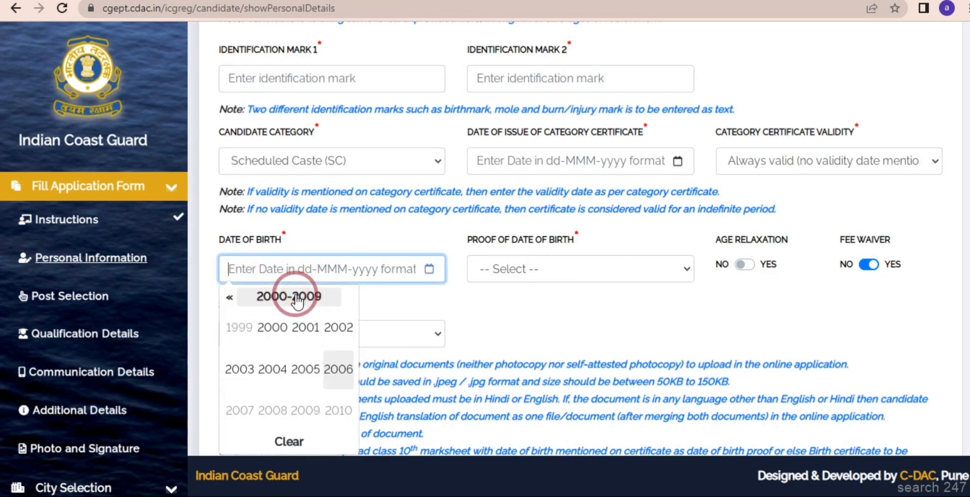
{"action": "left_click", "coordinate": [232, 298]}
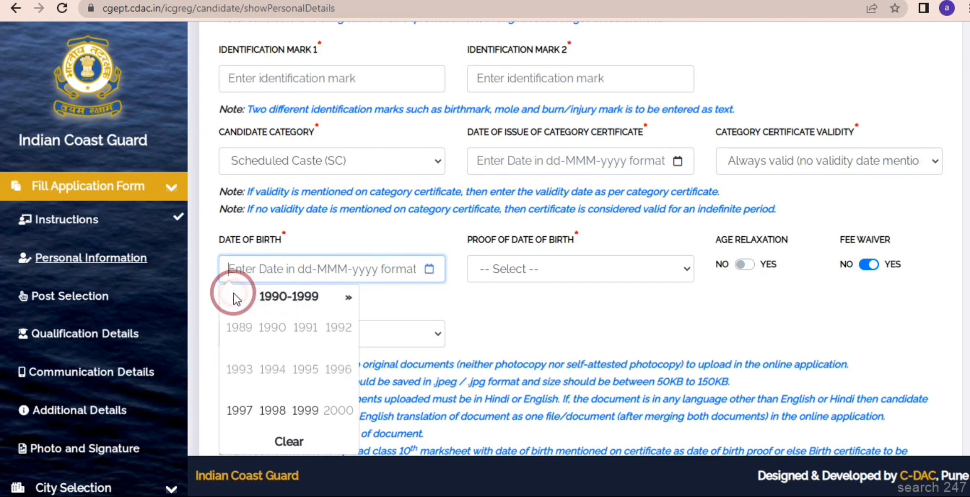
{"action": "left_click", "coordinate": [348, 302]}
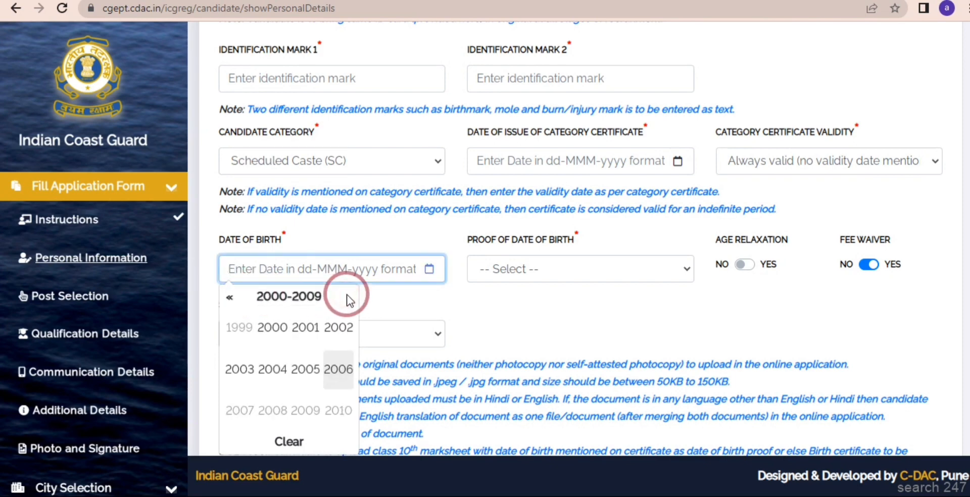
{"action": "left_click", "coordinate": [277, 373]}
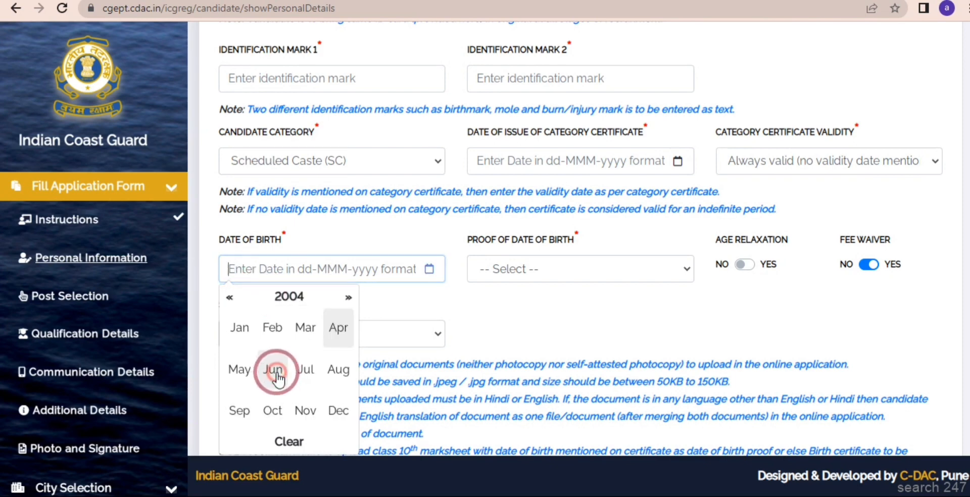
{"action": "left_click", "coordinate": [306, 371]}
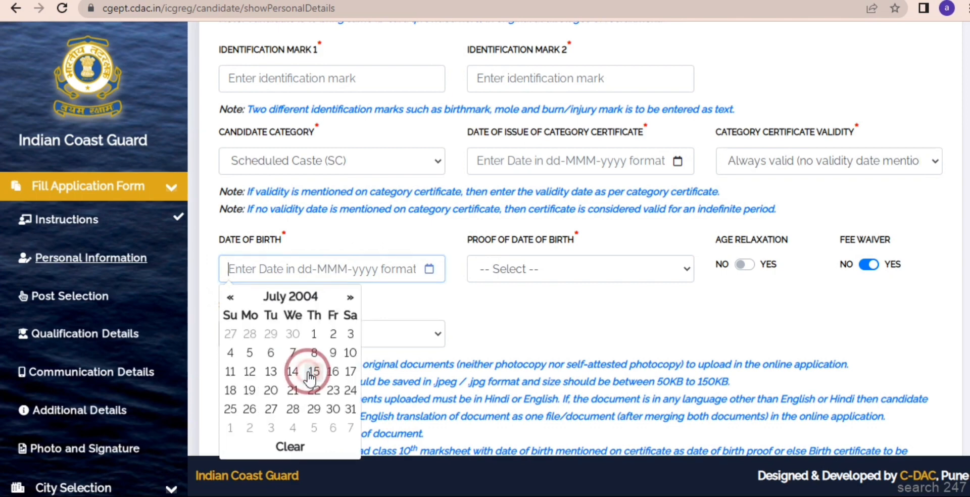
{"action": "left_click", "coordinate": [333, 390]}
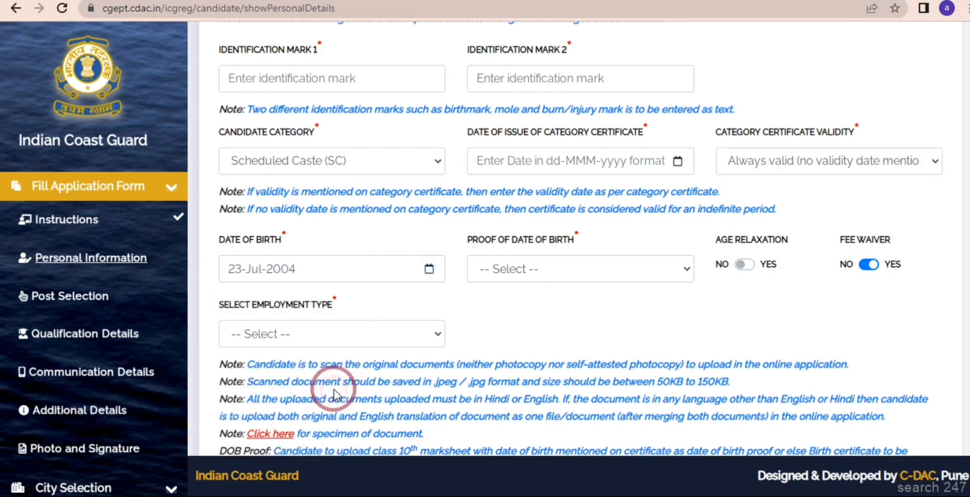
Step: Choose 10th Class Marksheet/Certificate as the proof of date of birth and Unemployed as the employment type
{"action": "left_click", "coordinate": [560, 273]}
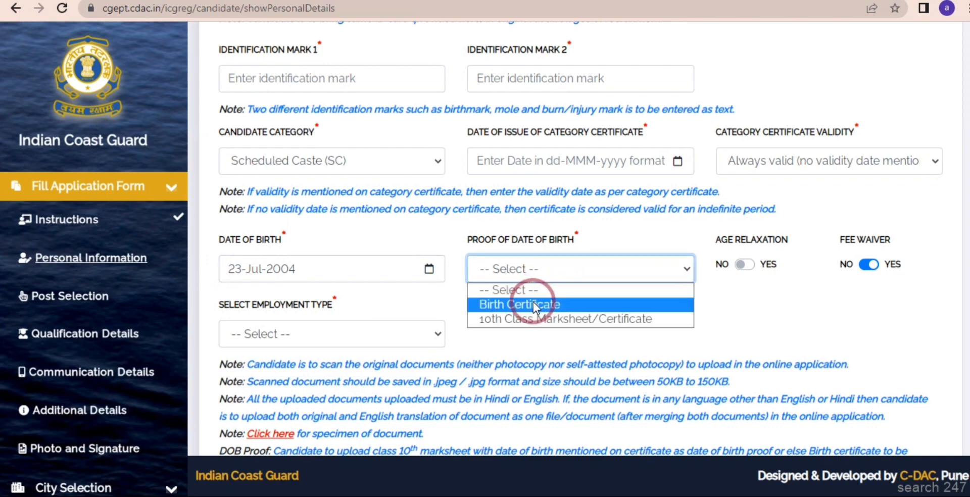
{"action": "left_click", "coordinate": [535, 316]}
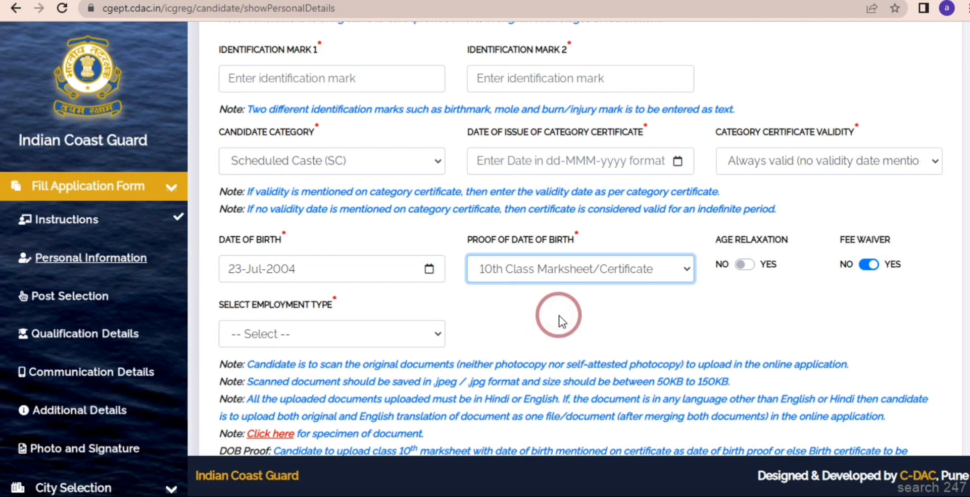
{"action": "left_click", "coordinate": [559, 319]}
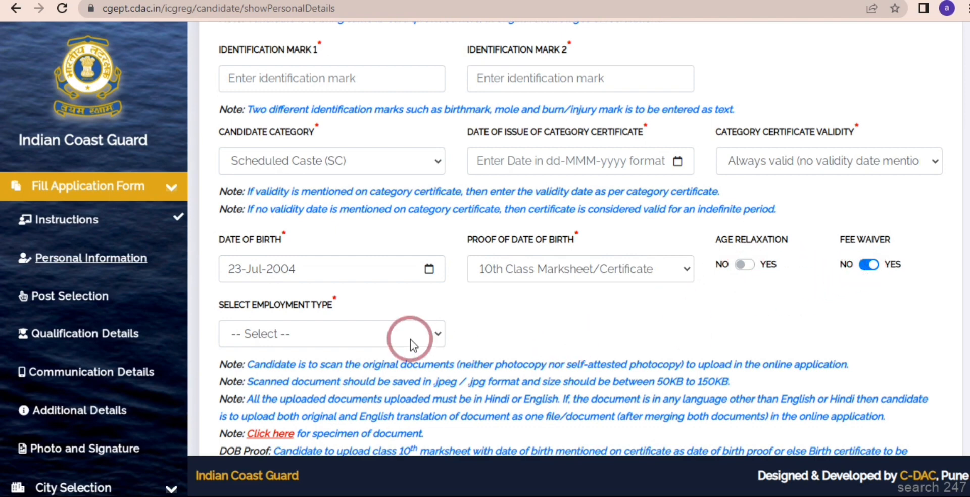
{"action": "left_click", "coordinate": [361, 335]}
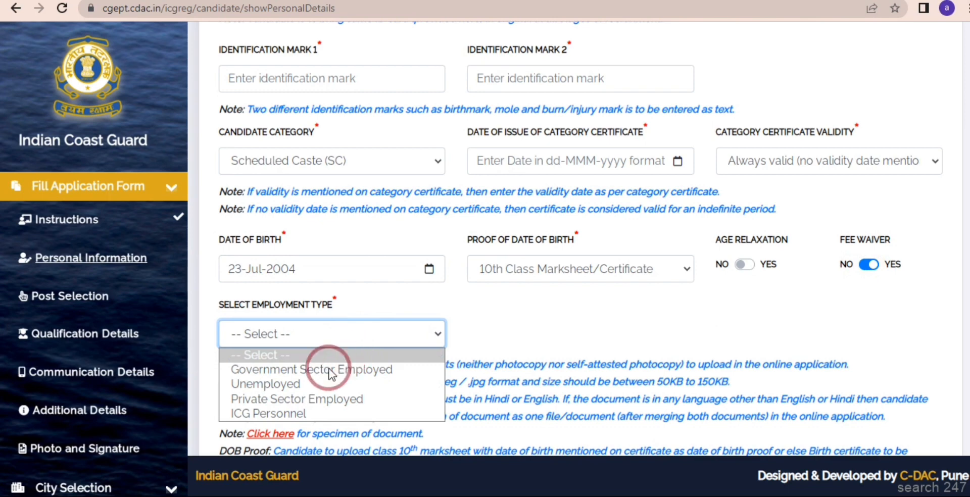
{"action": "left_click", "coordinate": [314, 388]}
{"action": "left_click", "coordinate": [491, 312]}
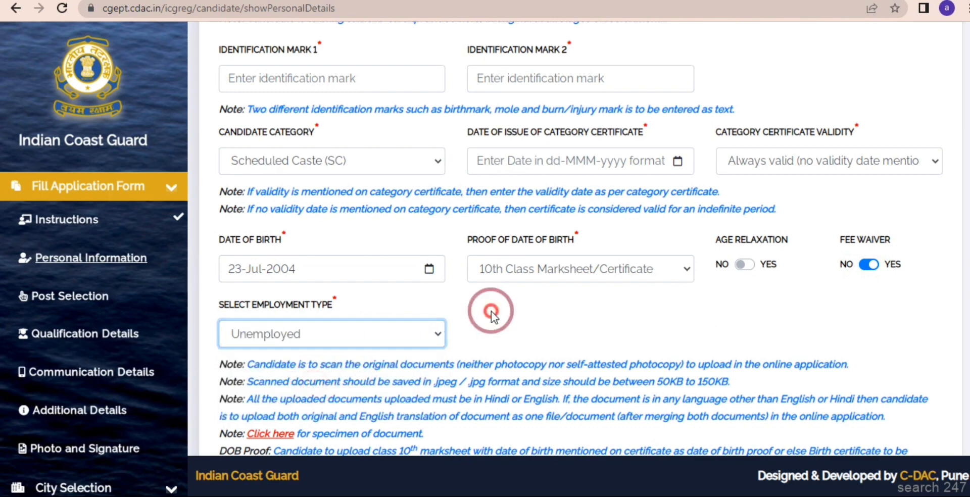
Step: Save the personal information page and continue to the post selection
{"action": "scroll", "coordinate": [491, 311], "scroll_direction": "down", "scroll_amount": 1}
{"action": "scroll", "coordinate": [493, 310], "scroll_direction": "down", "scroll_amount": 2}
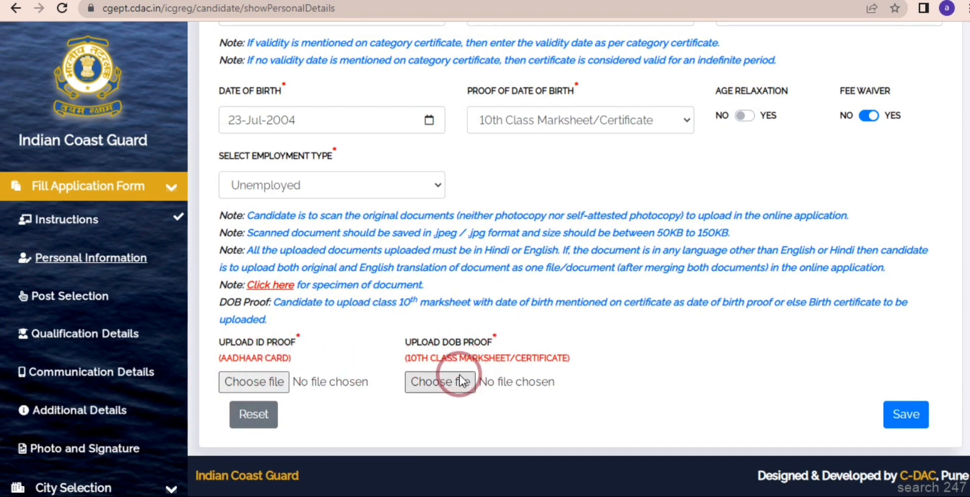
{"action": "left_click", "coordinate": [900, 419]}
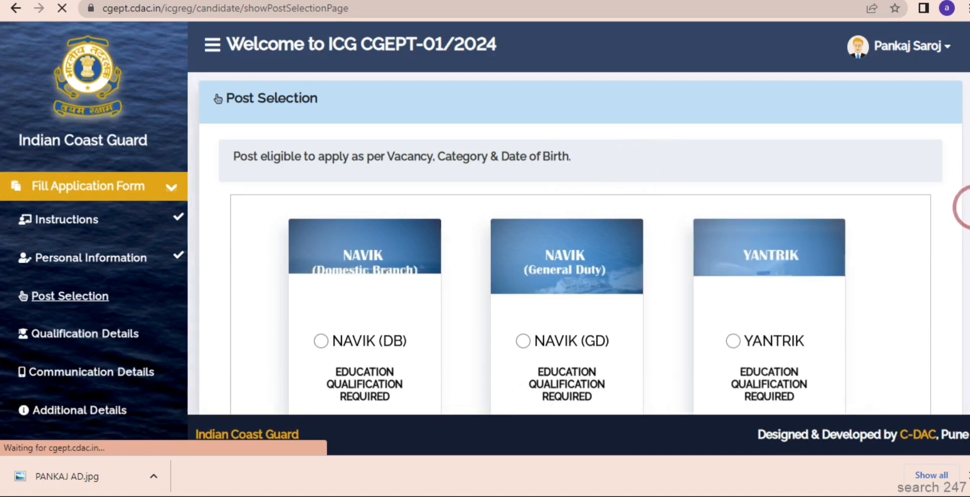
Step: Select NAVIK (GD) as the post to apply for
{"action": "scroll", "coordinate": [965, 207], "scroll_direction": "down", "scroll_amount": 3}
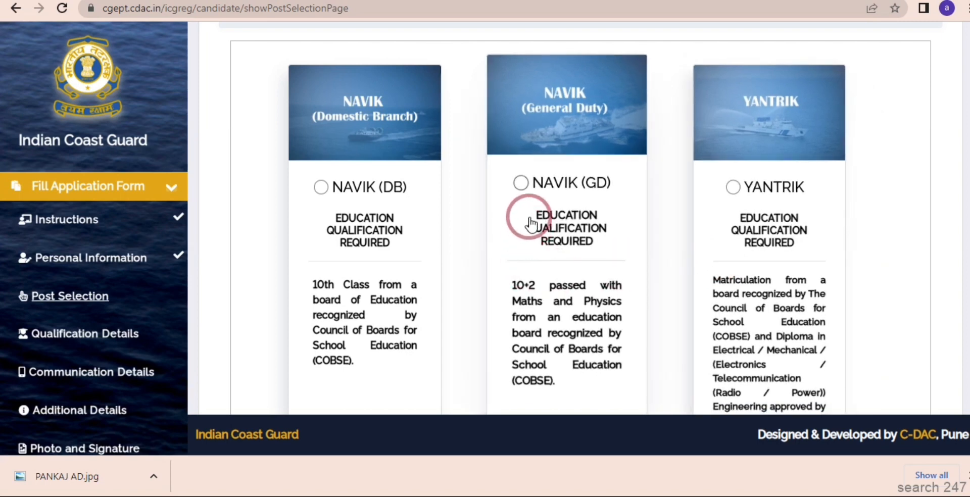
{"action": "left_click", "coordinate": [523, 185]}
{"action": "scroll", "coordinate": [522, 185], "scroll_direction": "down", "scroll_amount": 3}
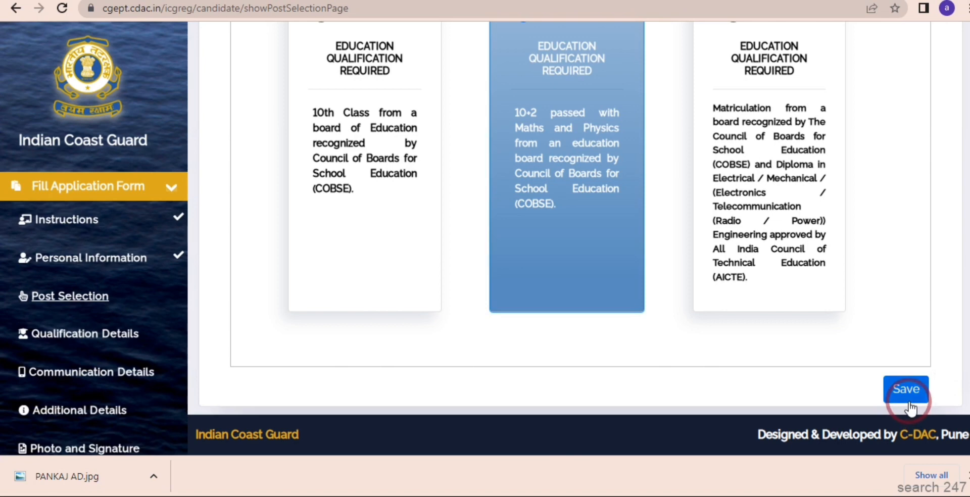
Step: Save the selected post and continue to the qualification details
{"action": "left_click", "coordinate": [909, 404]}
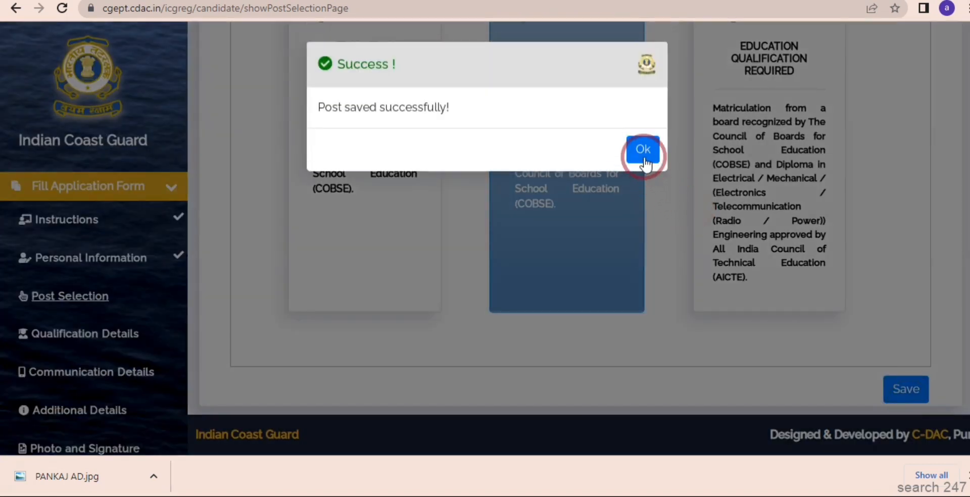
{"action": "left_click", "coordinate": [643, 152]}
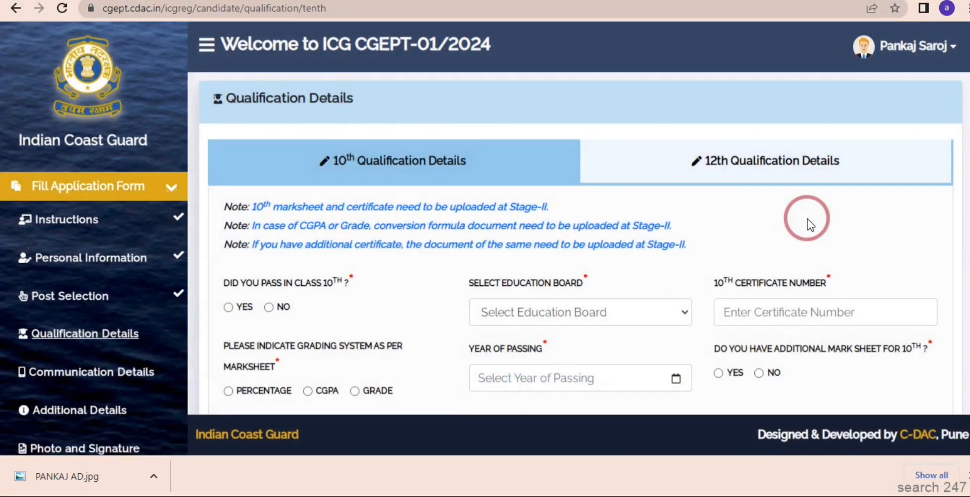
Step: Declare class 10th as passed and choose the U.P. Board of High School as its education board
{"action": "scroll", "coordinate": [966, 186], "scroll_direction": "down", "scroll_amount": 1}
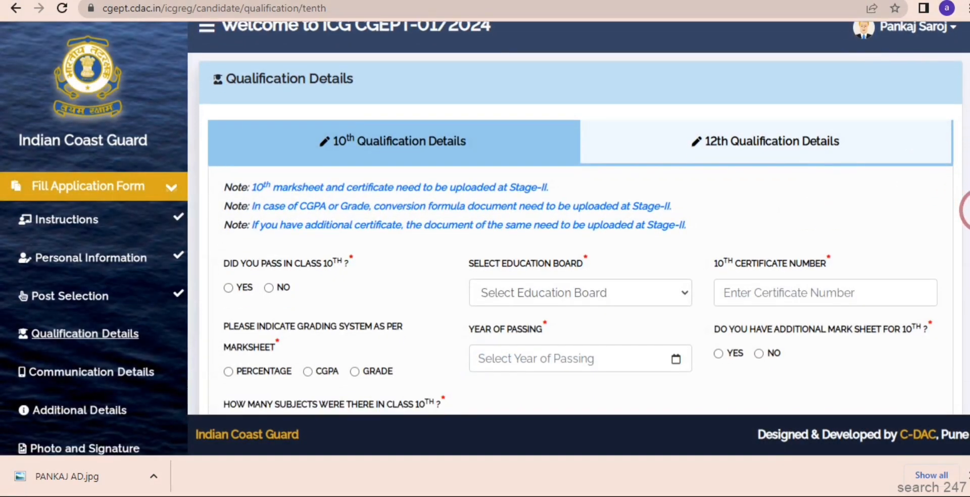
{"action": "scroll", "coordinate": [962, 222], "scroll_direction": "down", "scroll_amount": 1}
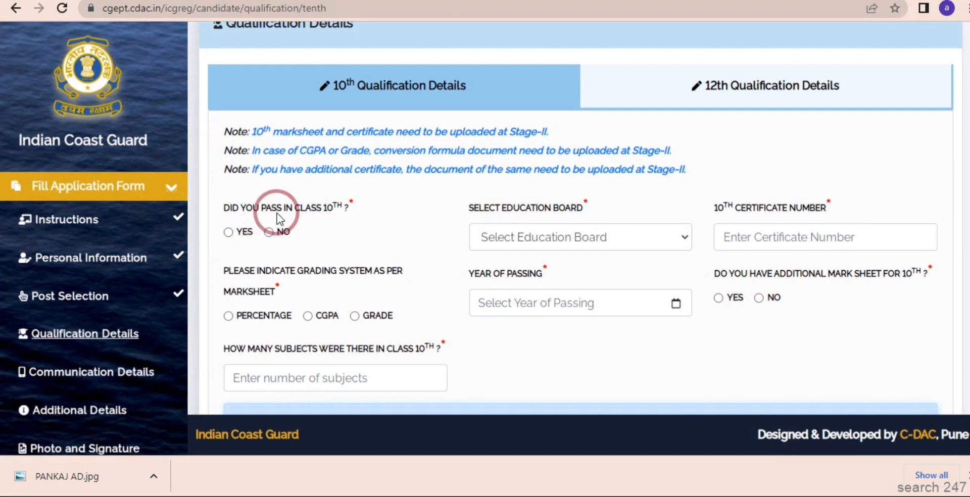
{"action": "left_click", "coordinate": [229, 233]}
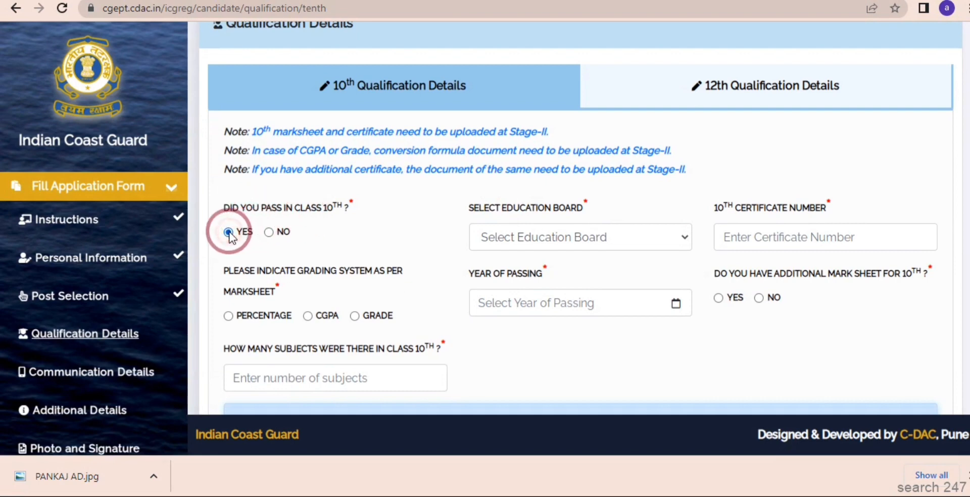
{"action": "left_click", "coordinate": [565, 241]}
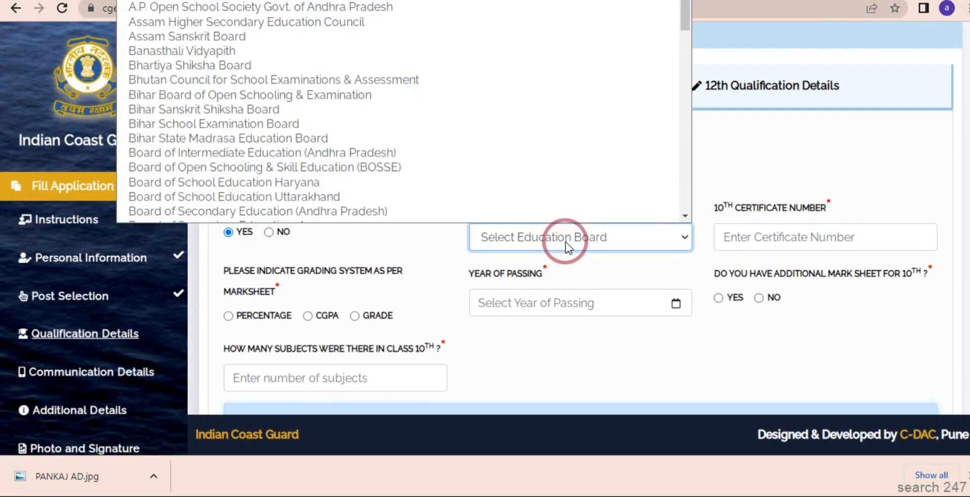
{"action": "key", "text": "u"}
{"action": "key", "text": "Return"}
{"action": "left_click", "coordinate": [758, 241]}
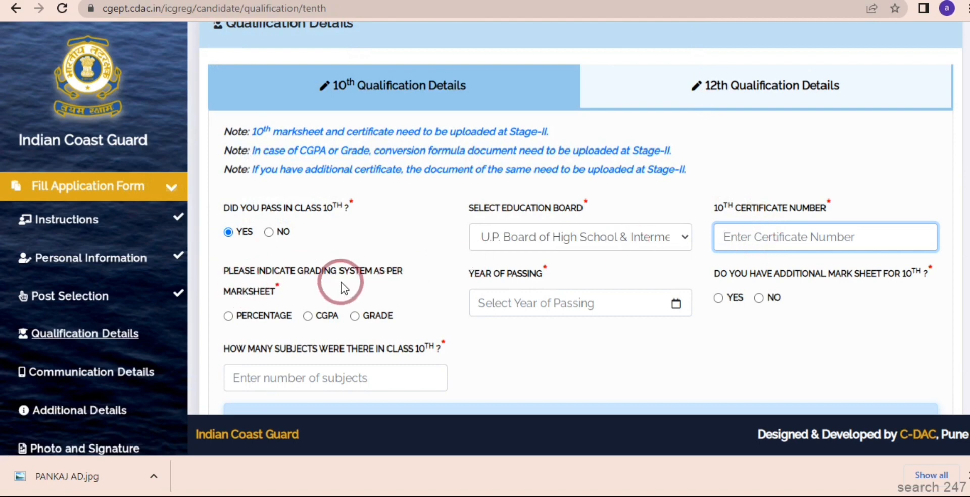
{"action": "left_click", "coordinate": [307, 317]}
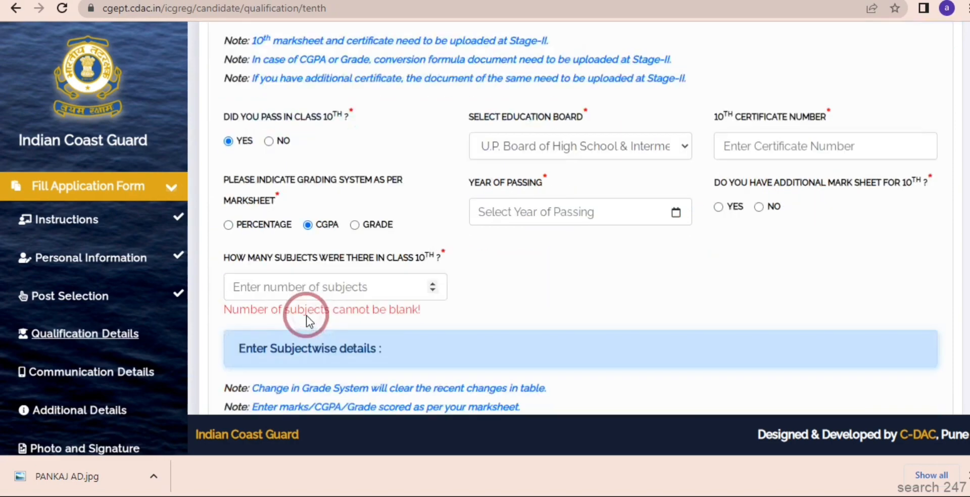
{"action": "scroll", "coordinate": [316, 319], "scroll_direction": "down", "scroll_amount": 5}
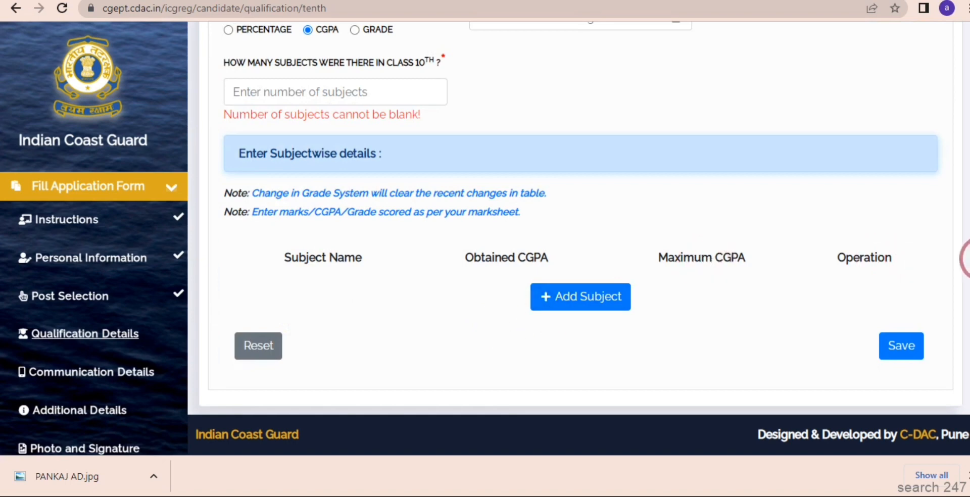
{"action": "scroll", "coordinate": [963, 216], "scroll_direction": "up", "scroll_amount": 2}
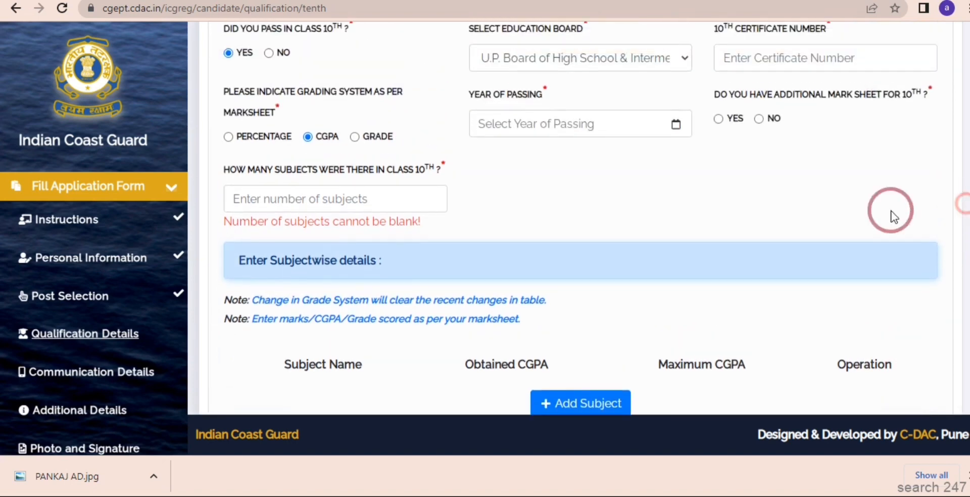
Step: Set the 10th marksheet's grading system to Percentage and look at the available years of passing
{"action": "left_click", "coordinate": [228, 136]}
{"action": "scroll", "coordinate": [368, 126], "scroll_direction": "down", "scroll_amount": 2}
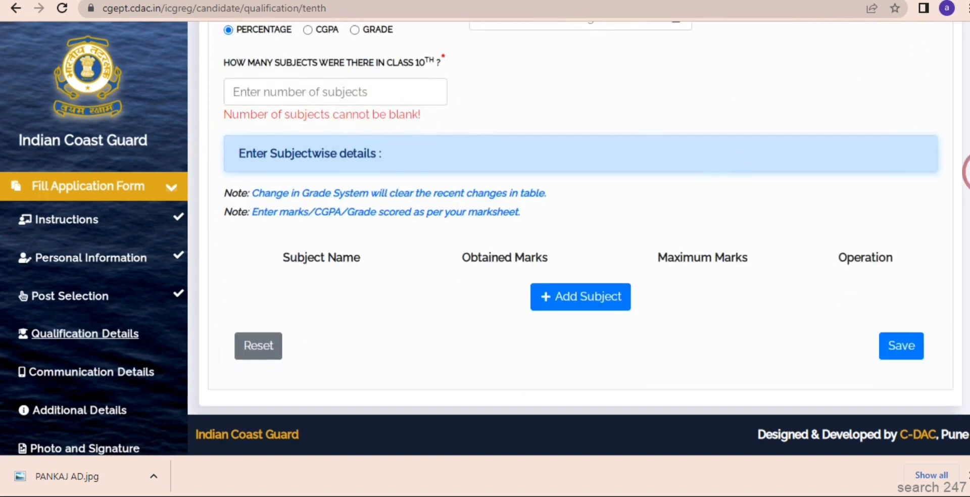
{"action": "scroll", "coordinate": [963, 227], "scroll_direction": "up", "scroll_amount": 3}
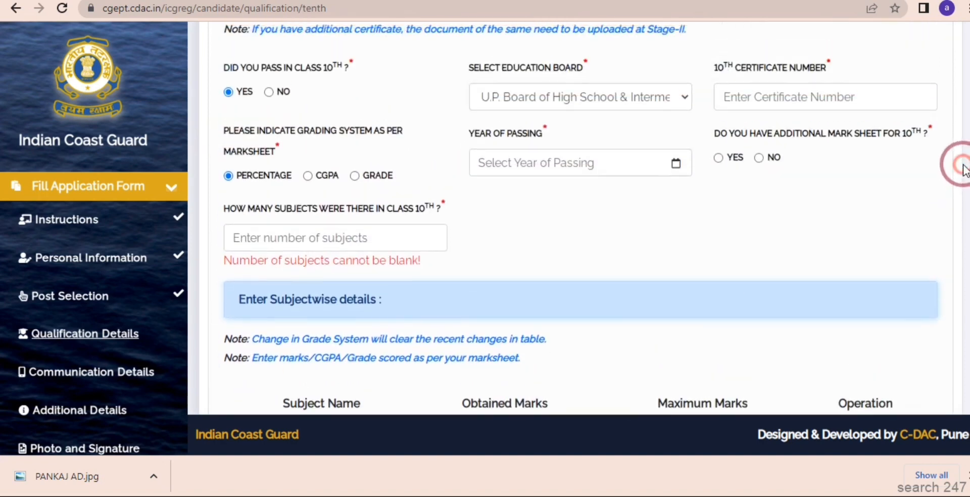
{"action": "left_click", "coordinate": [578, 162]}
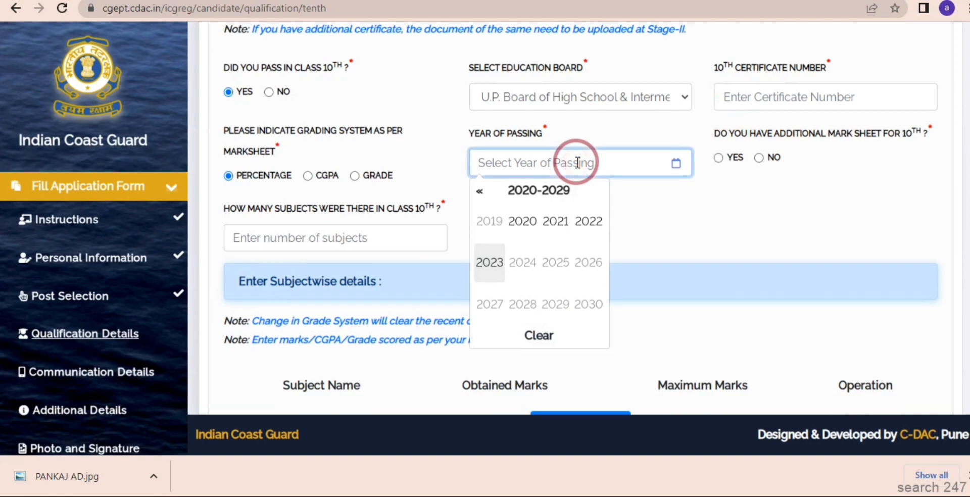
{"action": "left_click", "coordinate": [740, 191]}
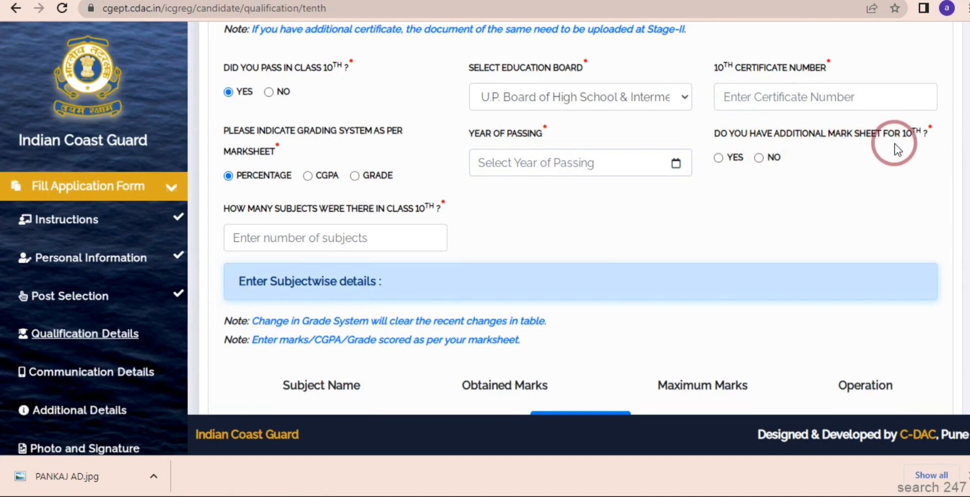
Step: Declare that there is no additional 10th mark sheet and set the number of class 10th subjects to 6
{"action": "left_click", "coordinate": [758, 158]}
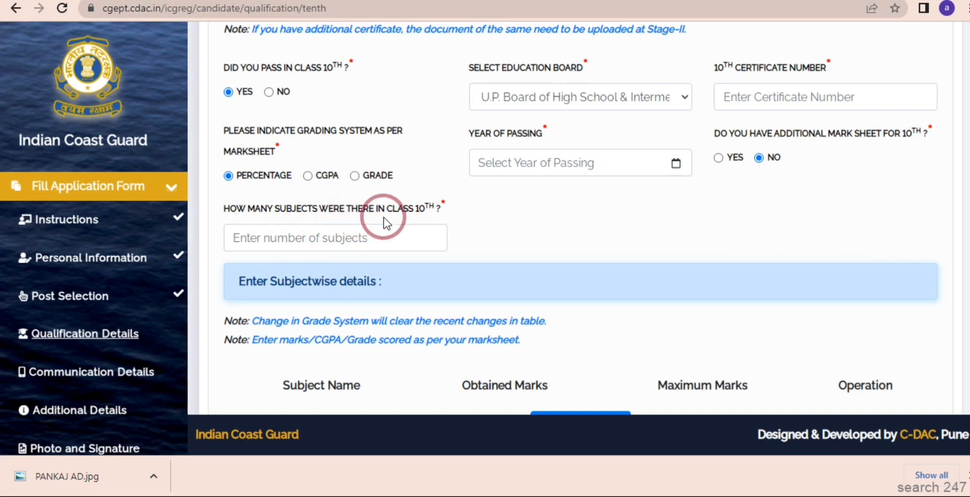
{"action": "left_click", "coordinate": [361, 236]}
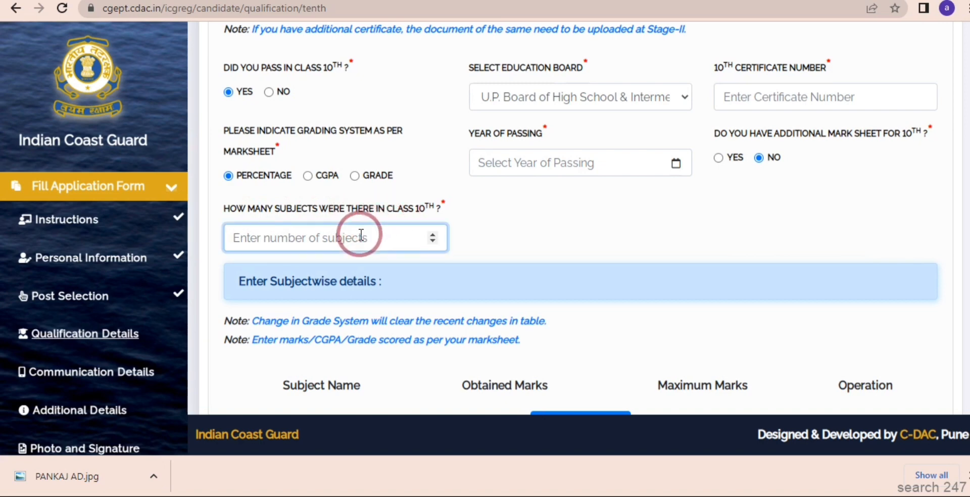
{"action": "type", "text": "6"}
{"action": "left_click", "coordinate": [544, 228]}
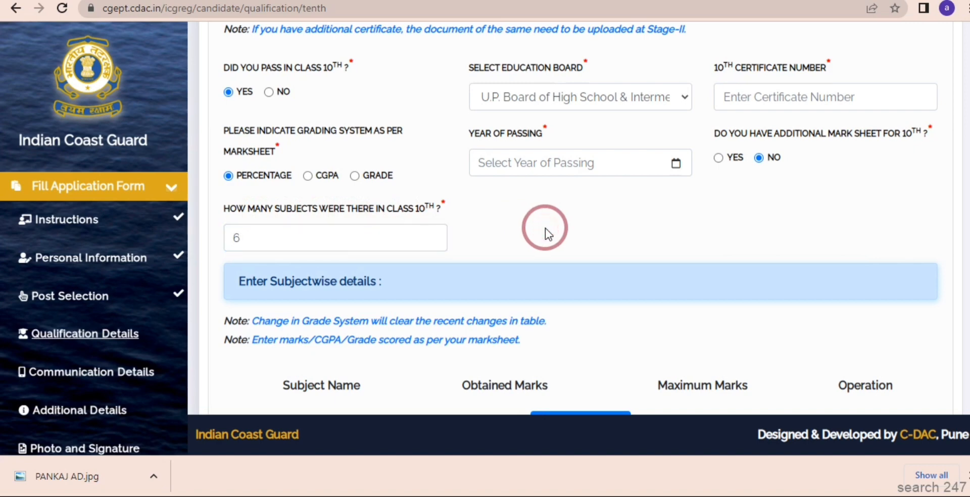
Step: Add Hindi as the first 10th subject with 85 obtained marks out of a maximum of 100
{"action": "scroll", "coordinate": [544, 229], "scroll_direction": "down", "scroll_amount": 2}
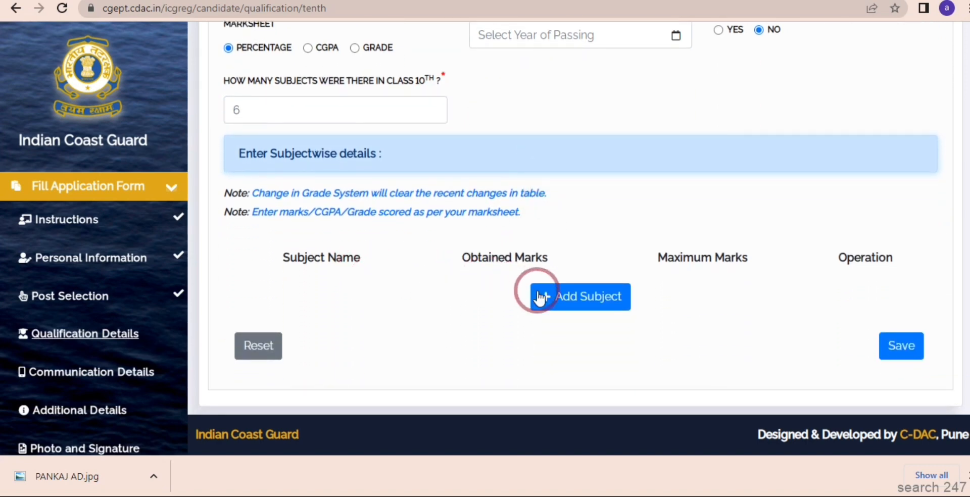
{"action": "left_click", "coordinate": [557, 297]}
{"action": "left_click", "coordinate": [406, 292]}
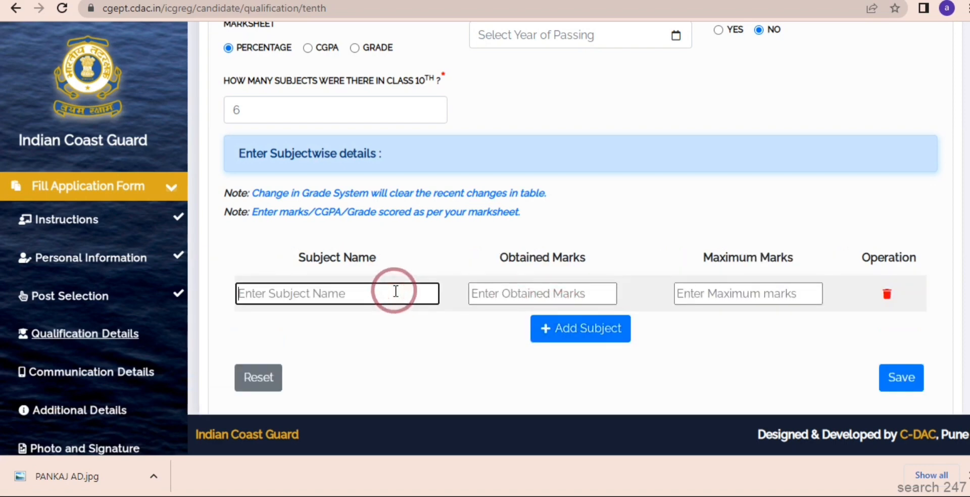
{"action": "type", "text": "HI"}
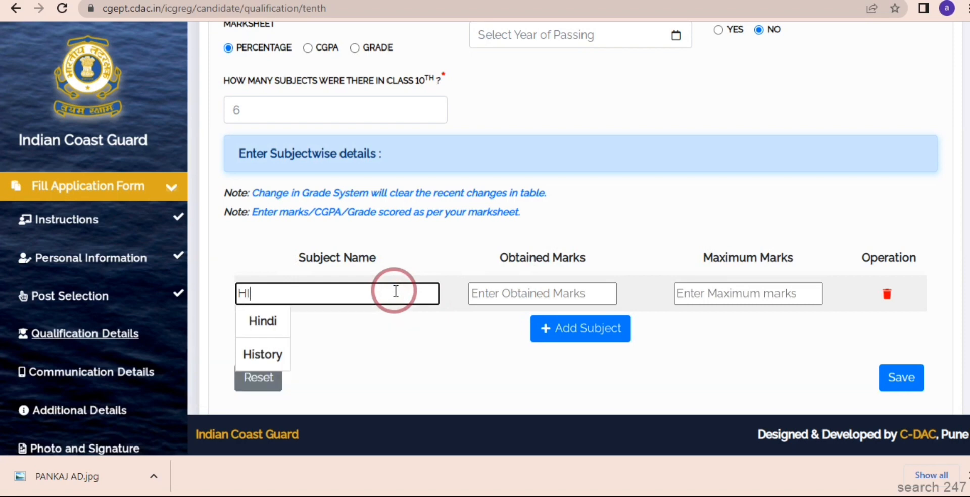
{"action": "left_click", "coordinate": [276, 326]}
{"action": "left_click", "coordinate": [513, 294]}
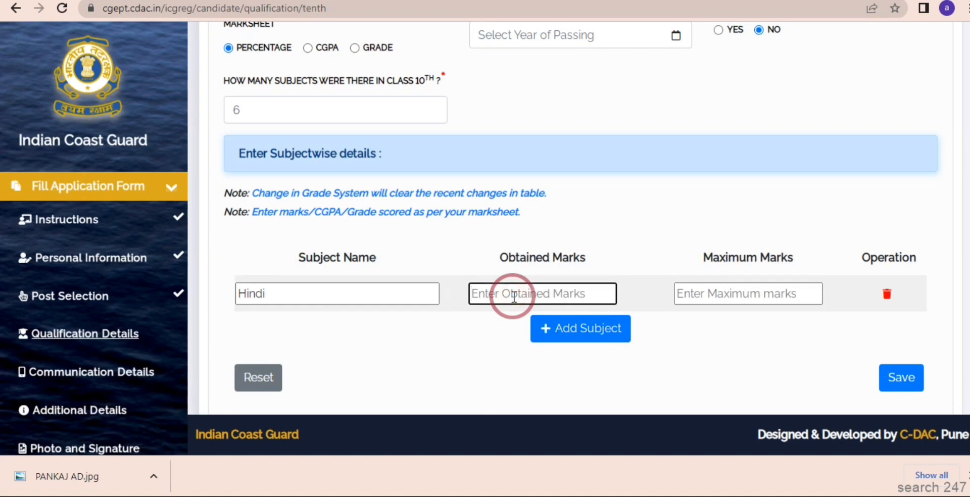
{"action": "type", "text": "85"}
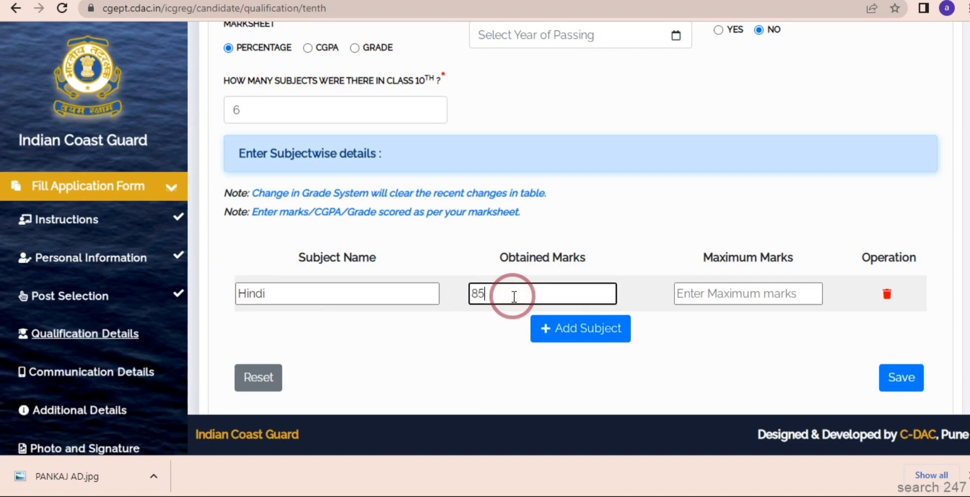
{"action": "left_click", "coordinate": [696, 298]}
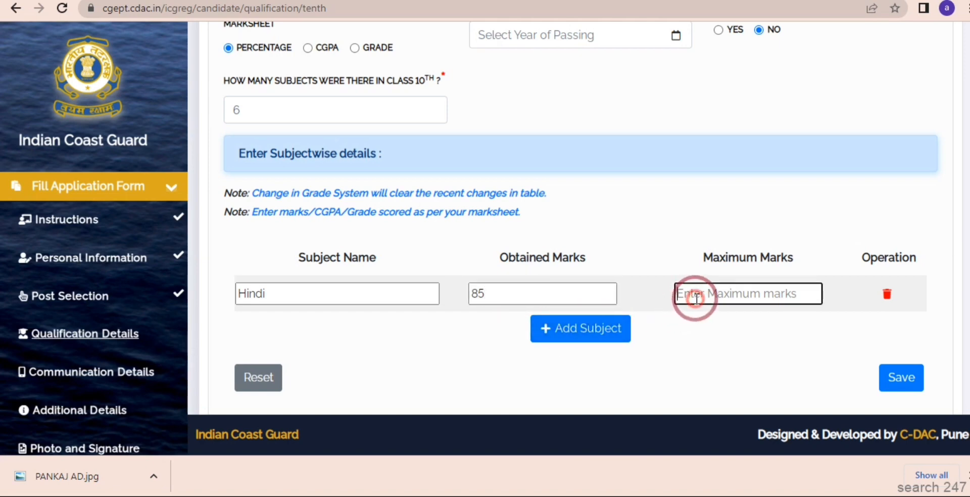
{"action": "type", "text": "100"}
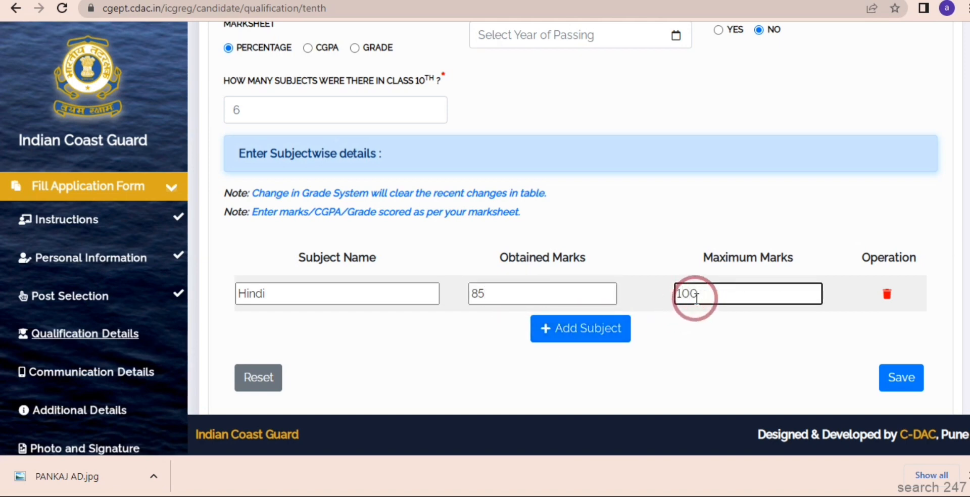
{"action": "left_click", "coordinate": [753, 339]}
Step: Add English as the second 10th subject with 80 obtained marks out of a maximum of 100
{"action": "left_click", "coordinate": [602, 331]}
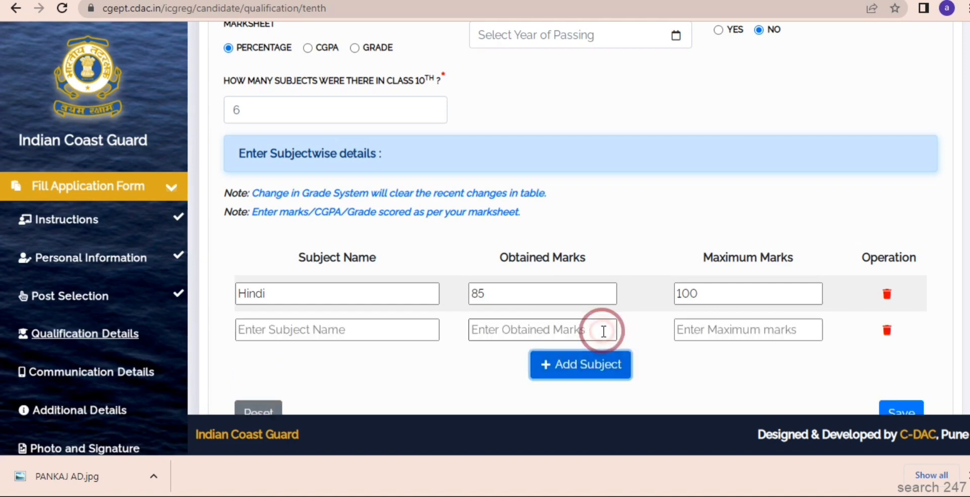
{"action": "left_click", "coordinate": [359, 325]}
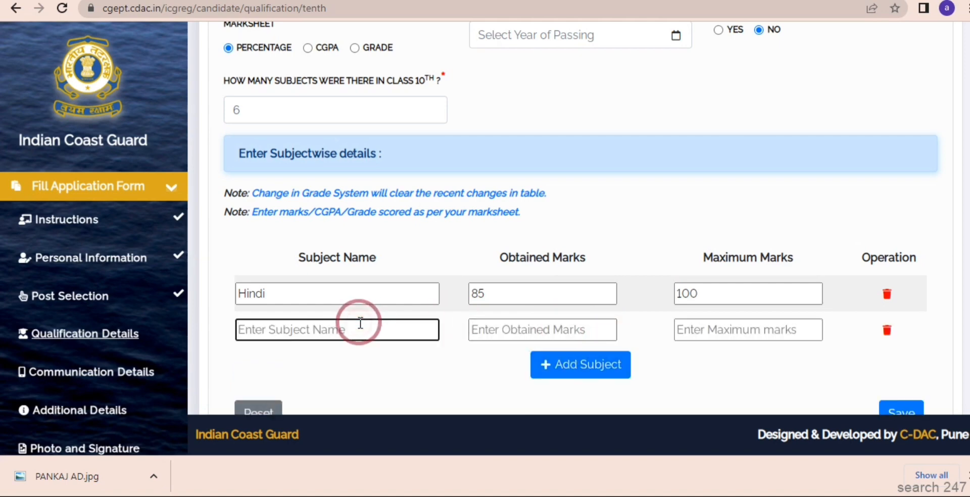
{"action": "type", "text": "ENG"}
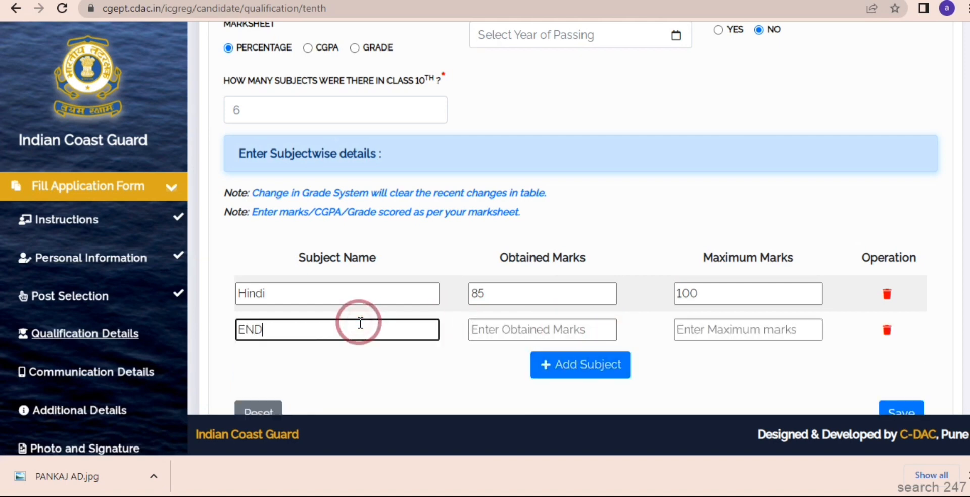
{"action": "key", "text": "BackSpace"}
{"action": "type", "text": "GLI"}
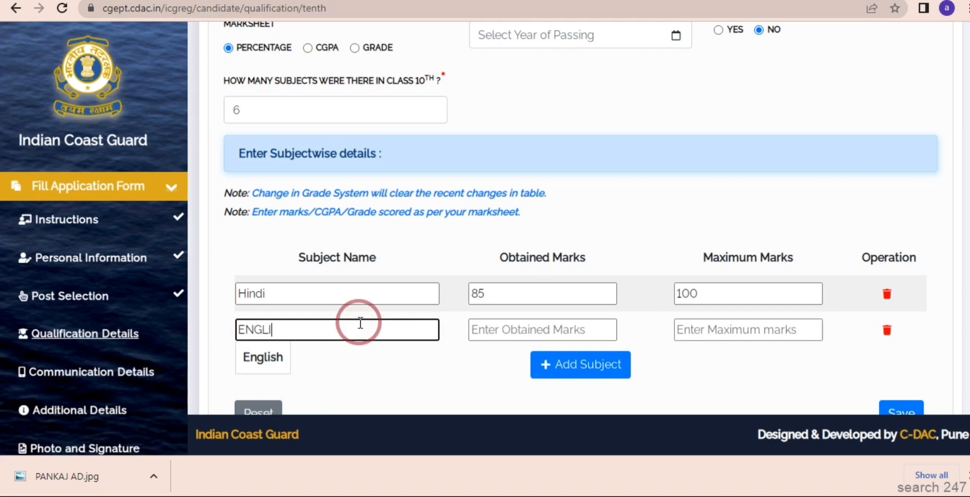
{"action": "type", "text": "SH"}
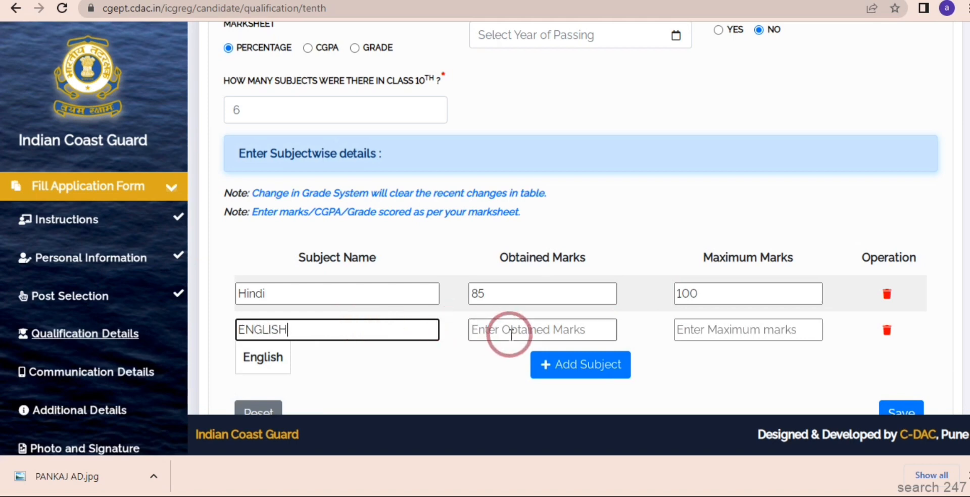
{"action": "left_click", "coordinate": [258, 356]}
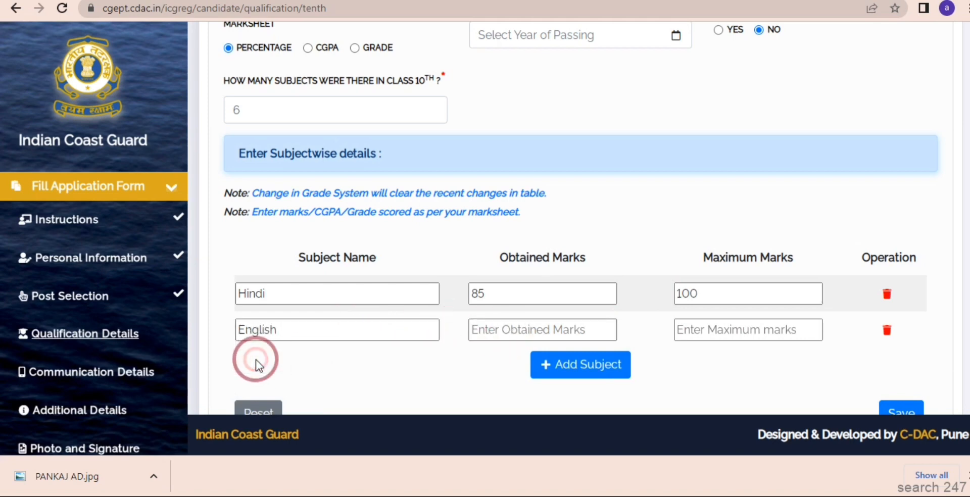
{"action": "left_click", "coordinate": [488, 329]}
{"action": "type", "text": "80"}
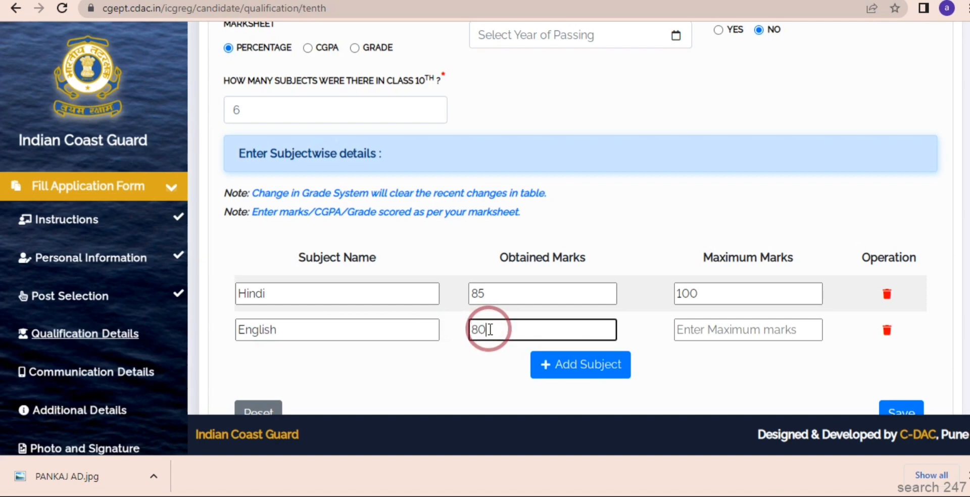
{"action": "left_click", "coordinate": [696, 330]}
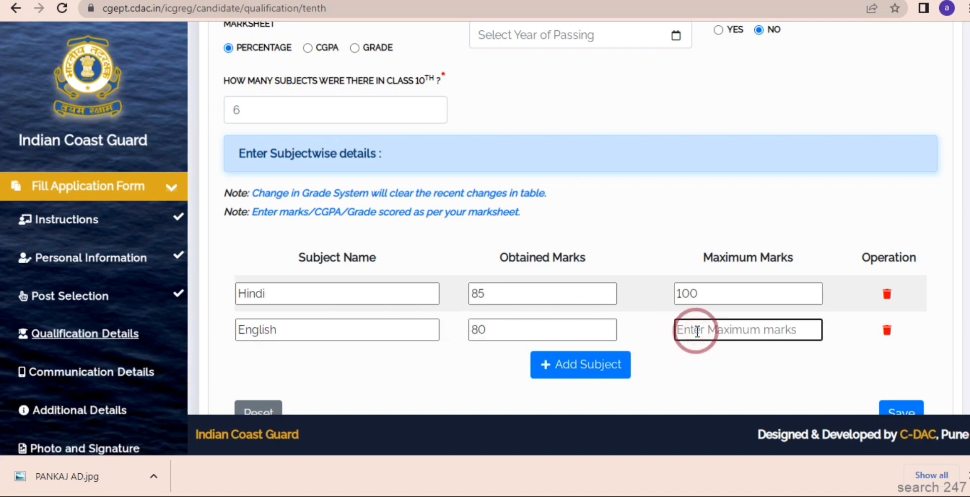
{"action": "type", "text": "100"}
Step: Add a third row to the 10th subject table and enter MATH as its subject name
{"action": "left_click", "coordinate": [589, 364]}
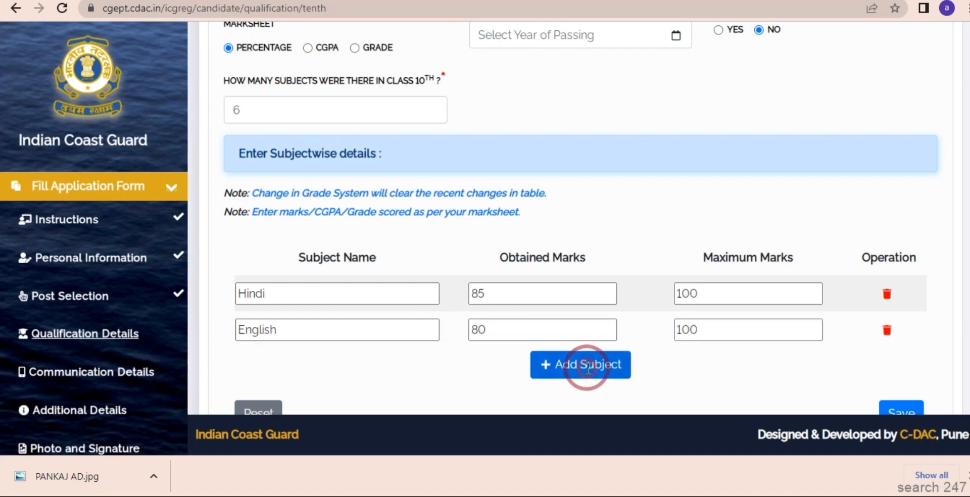
{"action": "left_click", "coordinate": [390, 364]}
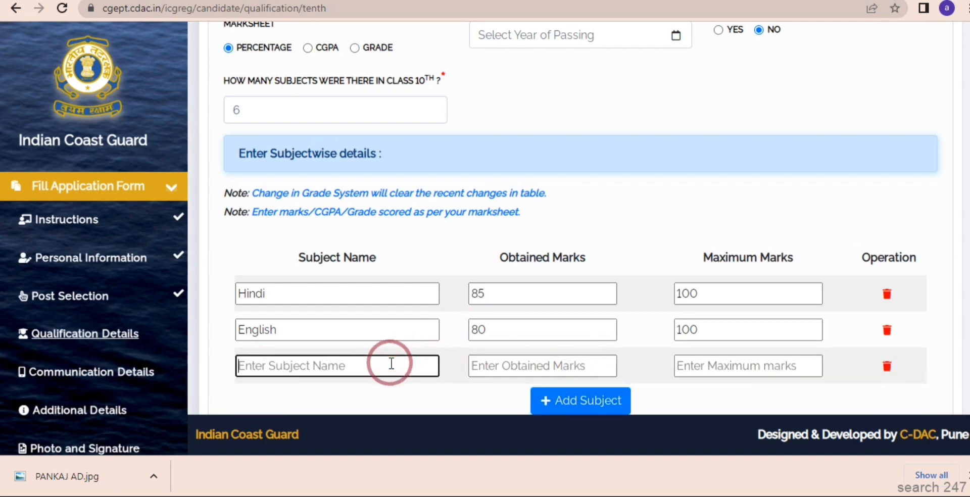
{"action": "type", "text": "MA"}
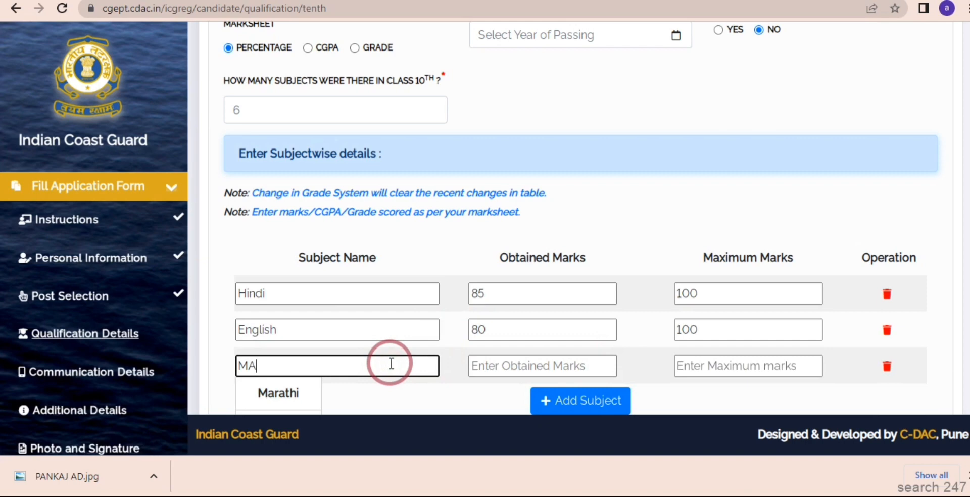
{"action": "type", "text": "TH"}
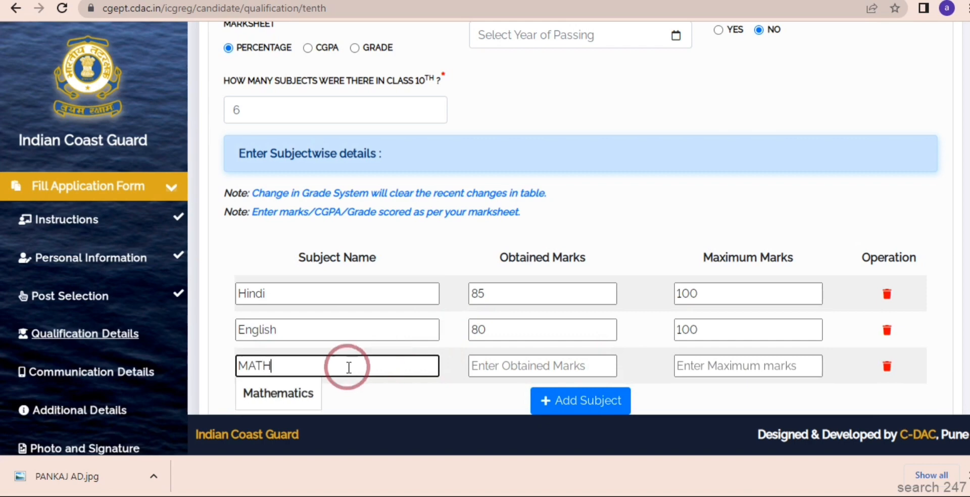
Step: Open the 12th Qualification Details, declare class 12th as passed and select U.P. Board of High School & Intermediate Education as the board
{"action": "scroll", "coordinate": [844, 146], "scroll_direction": "up", "scroll_amount": 6}
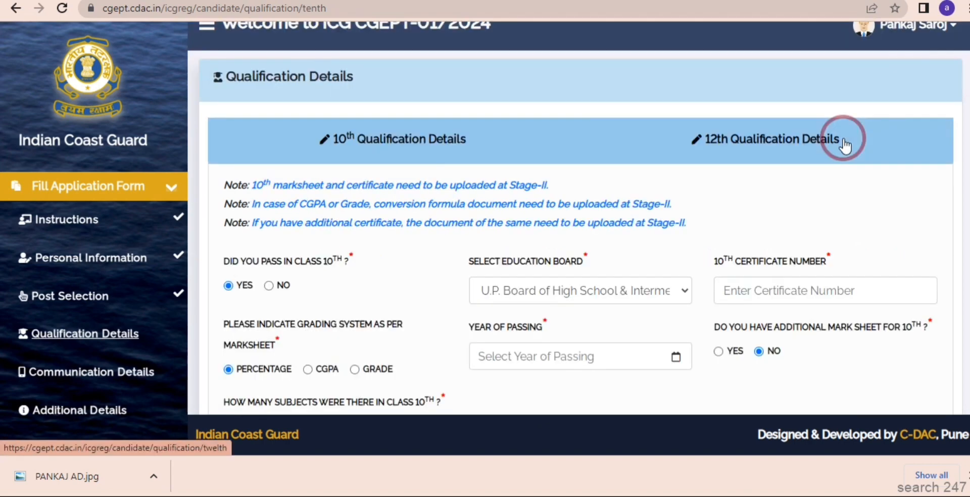
{"action": "left_click", "coordinate": [822, 145]}
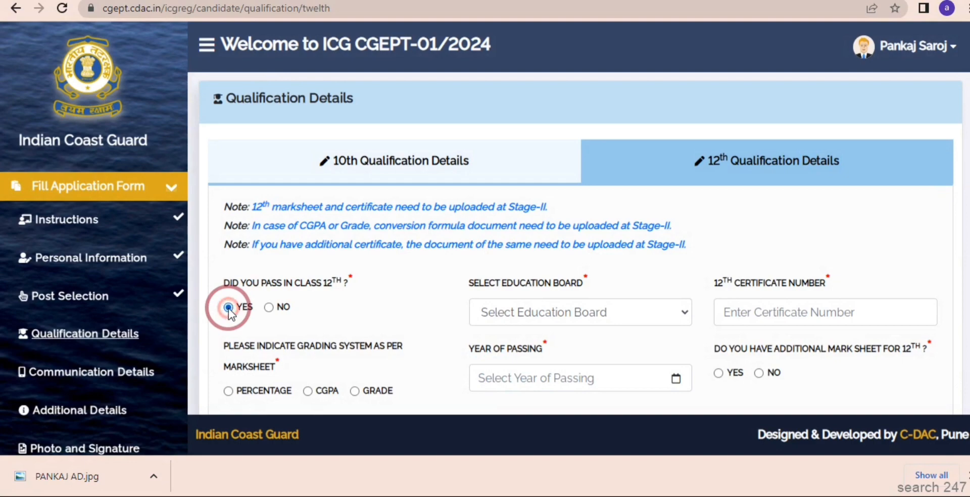
{"action": "left_click", "coordinate": [572, 317]}
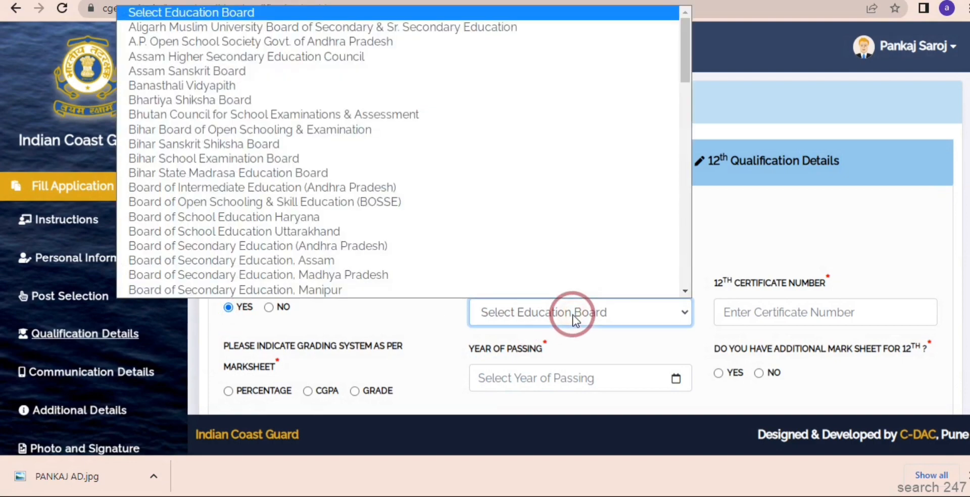
{"action": "key", "text": "u"}
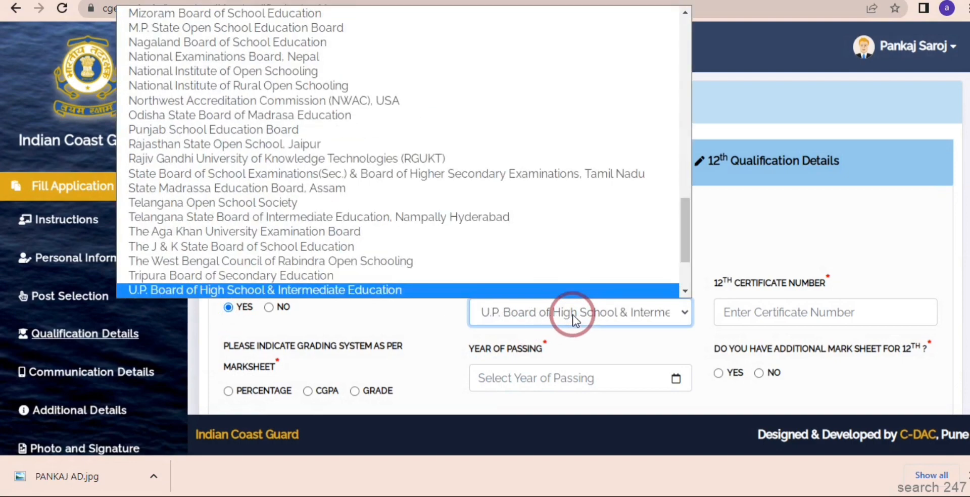
{"action": "key", "text": "Return"}
Step: Set the 12th marksheet's grading system to Percentage and declare that there is no additional 12th mark sheet
{"action": "left_click", "coordinate": [726, 311]}
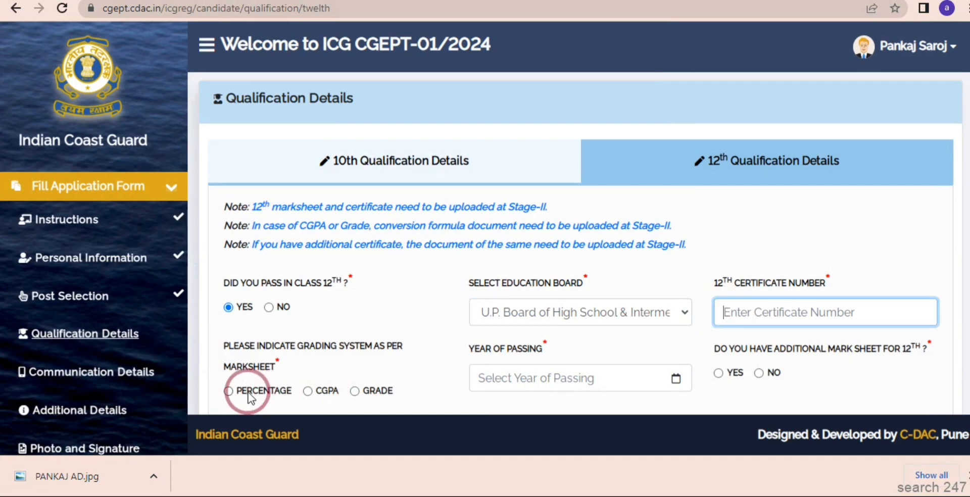
{"action": "left_click", "coordinate": [229, 391]}
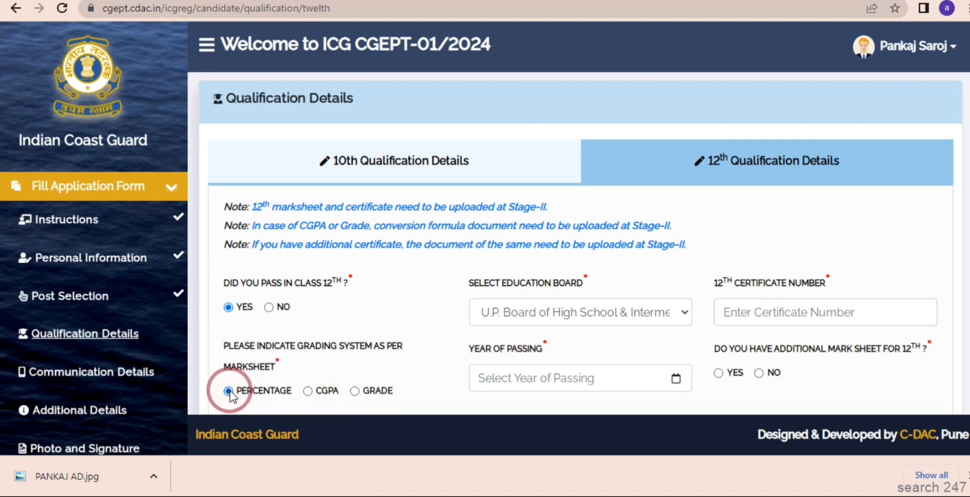
{"action": "left_click", "coordinate": [508, 377]}
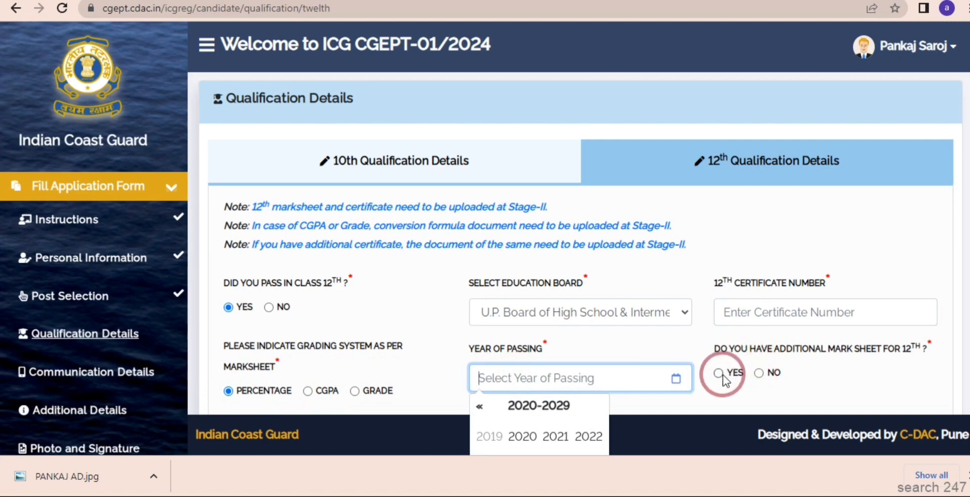
{"action": "left_click", "coordinate": [759, 374]}
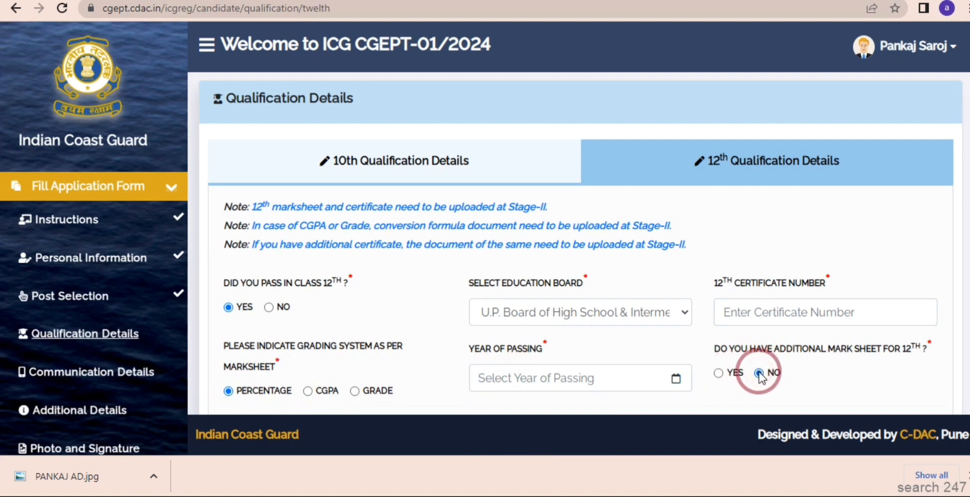
Step: Set the number of class 12th subjects to 5
{"action": "scroll", "coordinate": [819, 376], "scroll_direction": "down", "scroll_amount": 2}
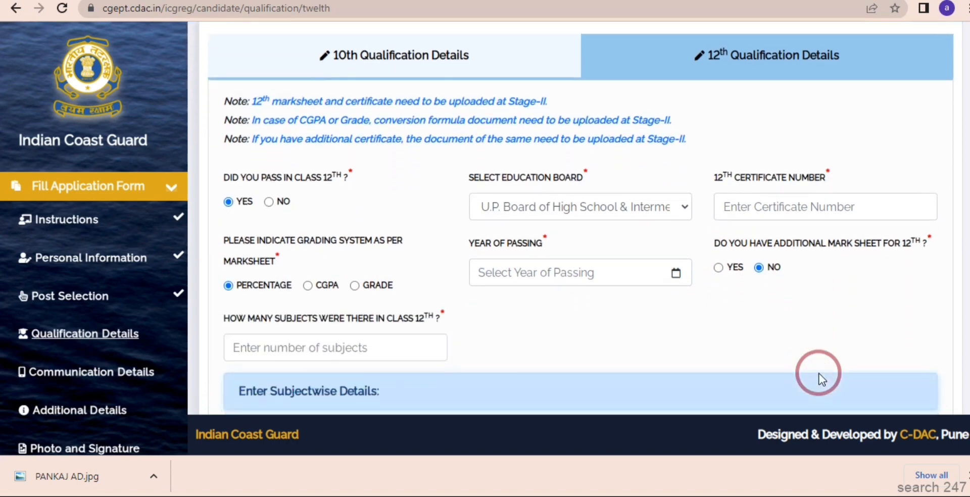
{"action": "scroll", "coordinate": [816, 376], "scroll_direction": "down", "scroll_amount": 2}
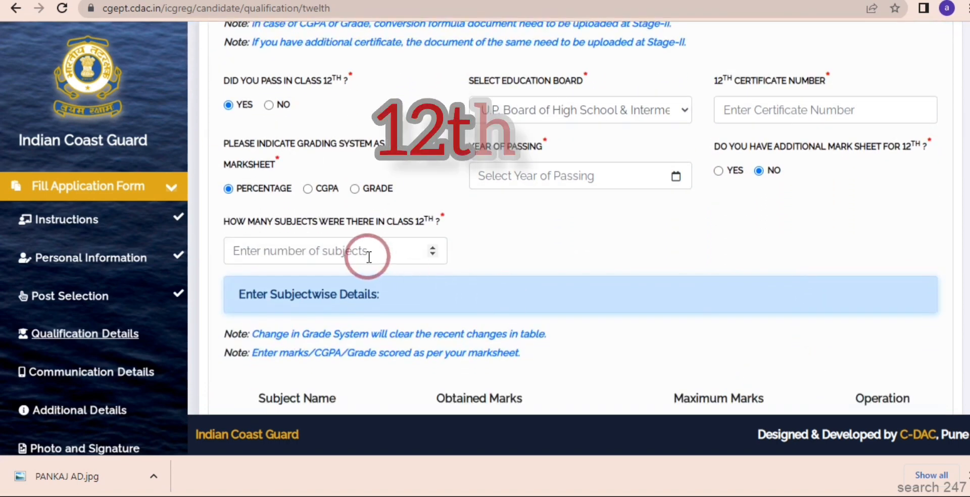
{"action": "left_click", "coordinate": [369, 258]}
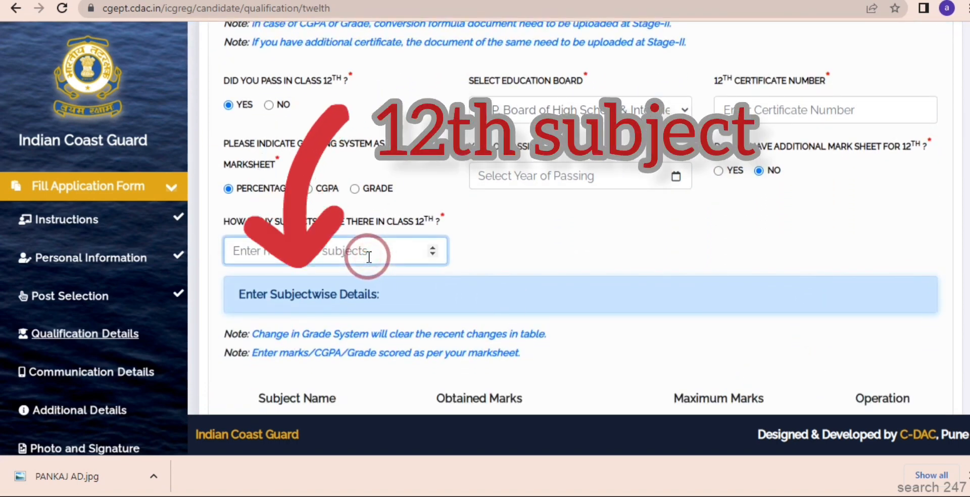
{"action": "type", "text": "5"}
{"action": "left_click", "coordinate": [574, 236]}
Step: Add two blank rows below Physics and Mathematics in the 12th subject table and save the qualification details
{"action": "scroll", "coordinate": [583, 240], "scroll_direction": "down", "scroll_amount": 1}
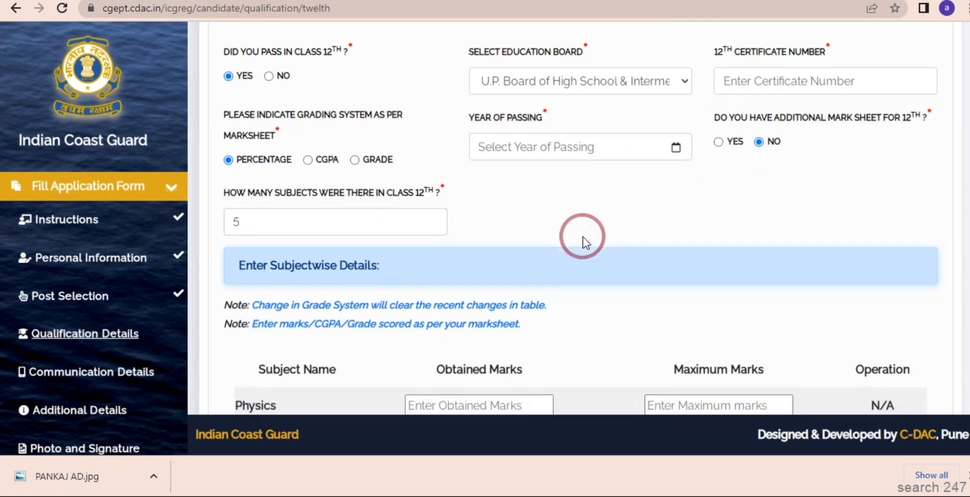
{"action": "scroll", "coordinate": [583, 240], "scroll_direction": "down", "scroll_amount": 3}
{"action": "left_click", "coordinate": [427, 262]}
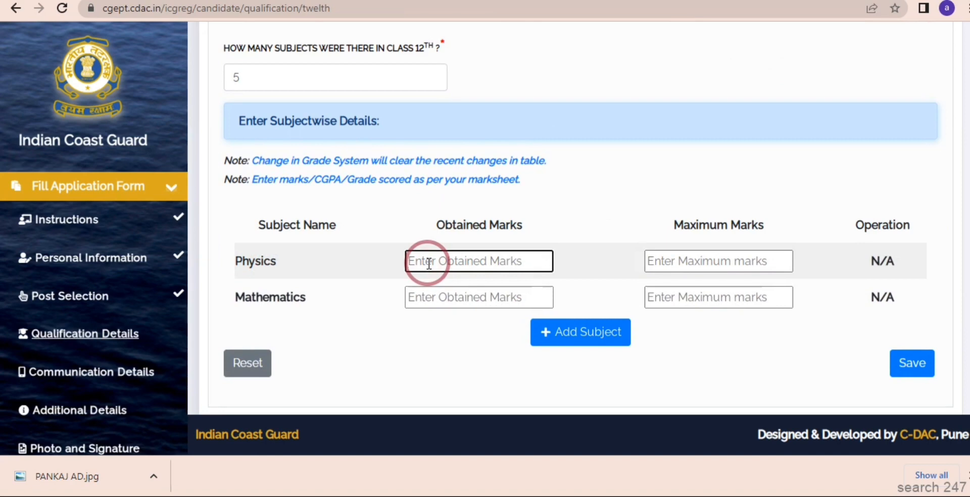
{"action": "left_click", "coordinate": [576, 333]}
{"action": "left_click", "coordinate": [574, 374]}
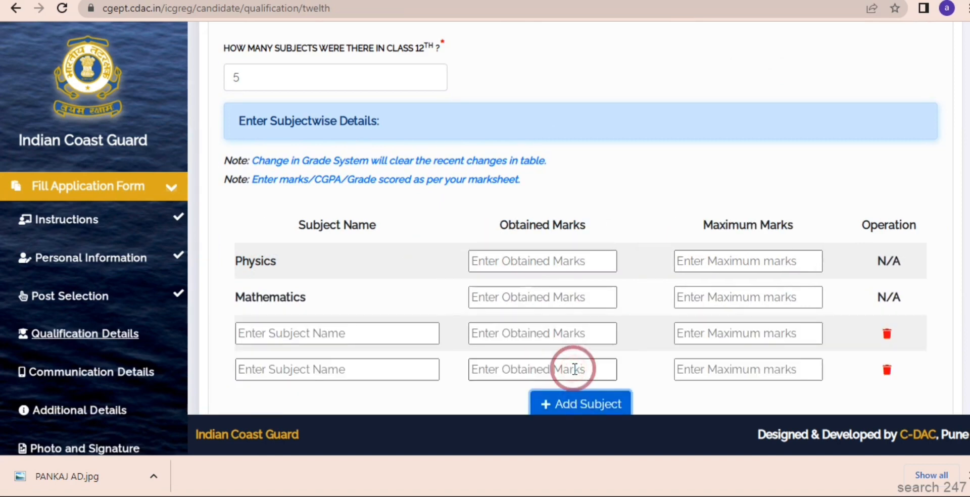
{"action": "scroll", "coordinate": [966, 361], "scroll_direction": "down", "scroll_amount": 2}
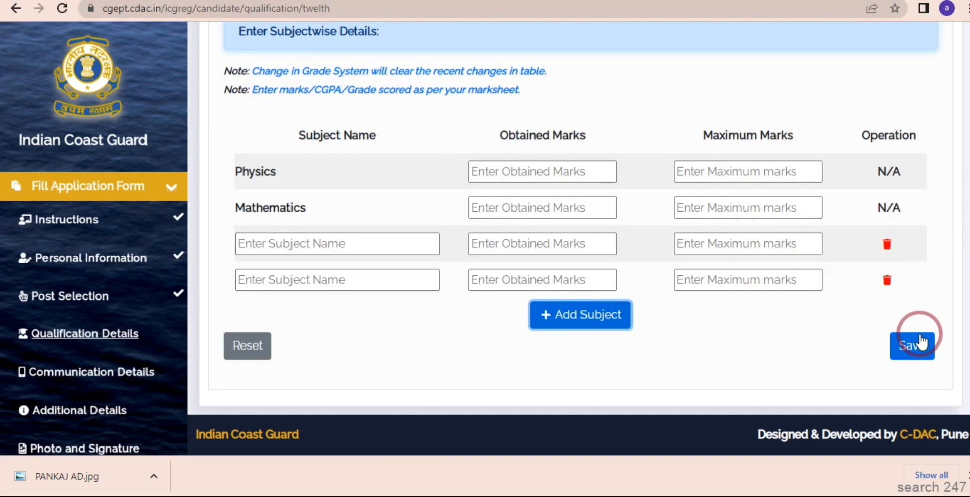
{"action": "left_click", "coordinate": [920, 342]}
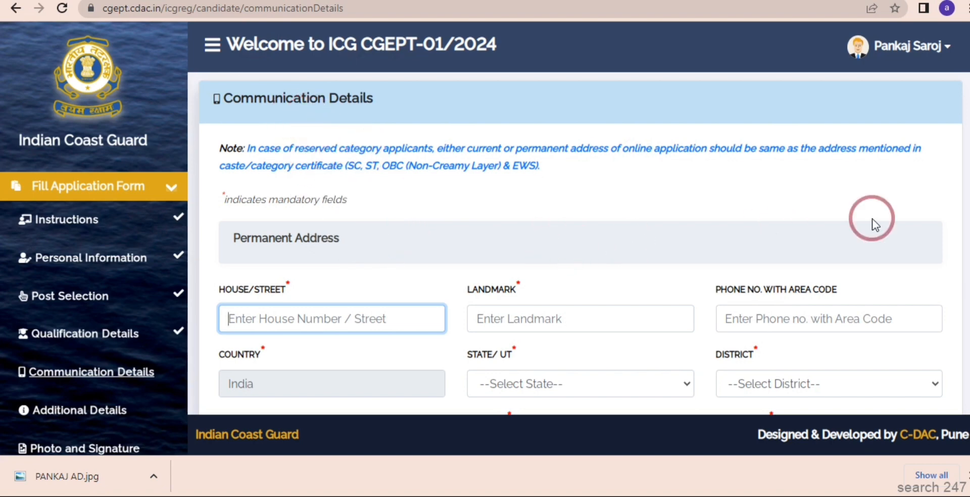
Step: Go through the permanent address's house/street, landmark and phone fields in the Communication Details and select the applicant's state
{"action": "scroll", "coordinate": [965, 232], "scroll_direction": "down", "scroll_amount": 1}
{"action": "scroll", "coordinate": [965, 232], "scroll_direction": "down", "scroll_amount": 3}
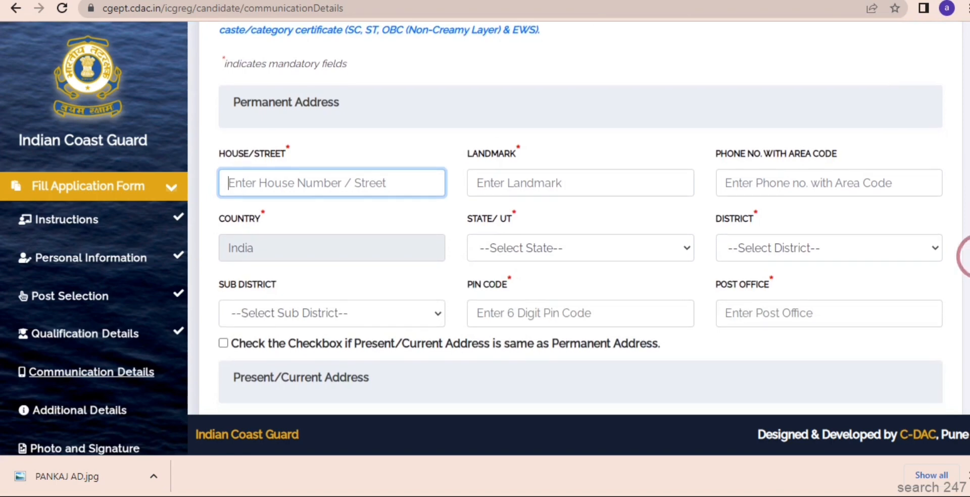
{"action": "left_click", "coordinate": [391, 182]}
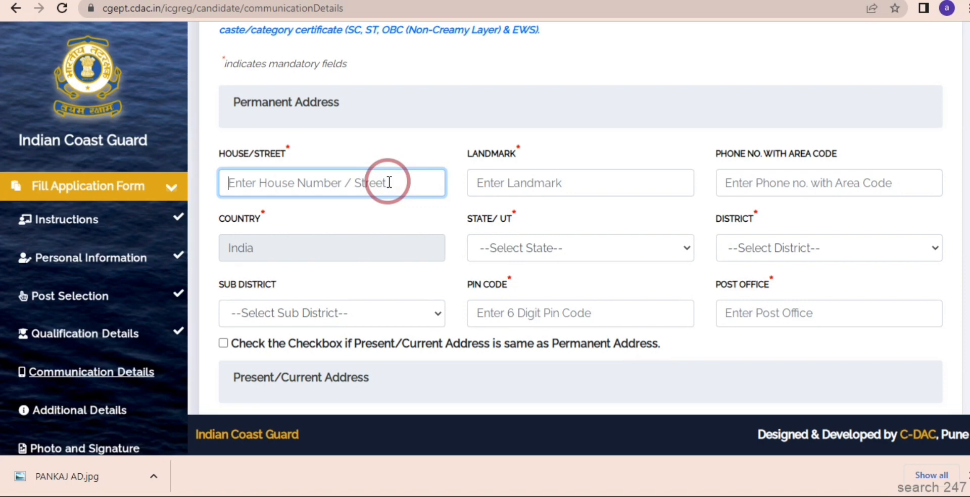
{"action": "left_click", "coordinate": [567, 185]}
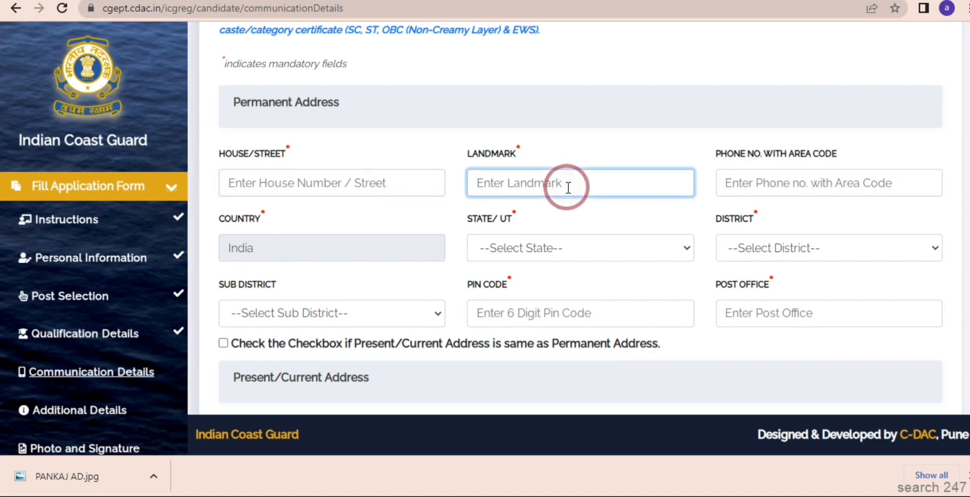
{"action": "left_click", "coordinate": [771, 181]}
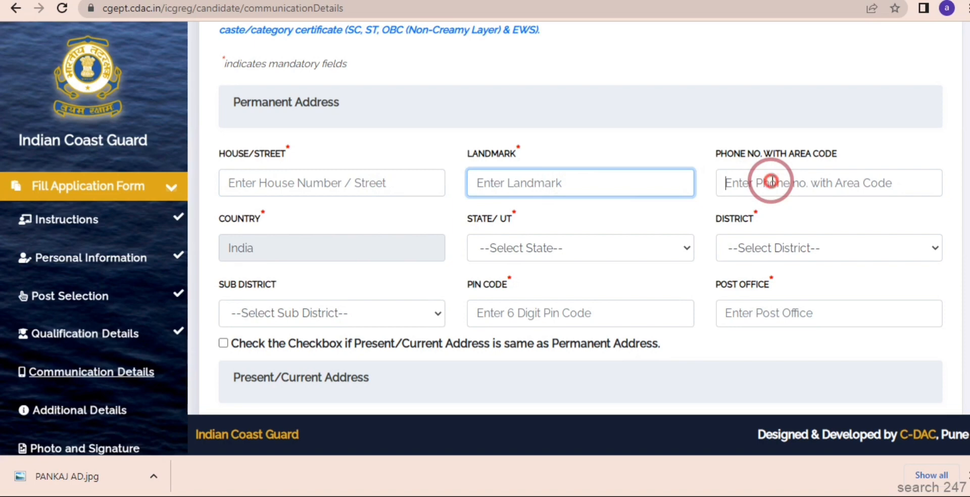
{"action": "left_click", "coordinate": [550, 249]}
{"action": "key", "text": "u"}
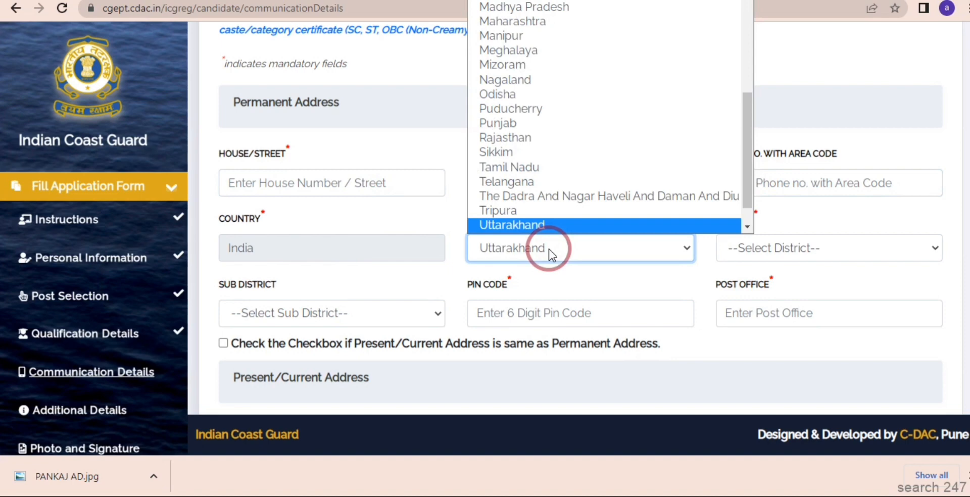
{"action": "key", "text": "Down"}
{"action": "key", "text": "Return"}
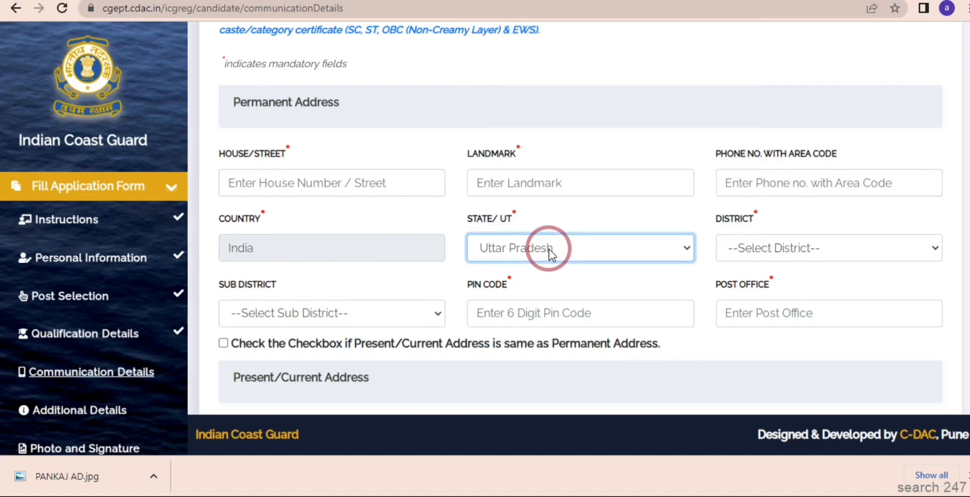
Step: Select the applicant's district and sub district for the permanent address
{"action": "left_click", "coordinate": [770, 244]}
{"action": "key", "text": "p"}
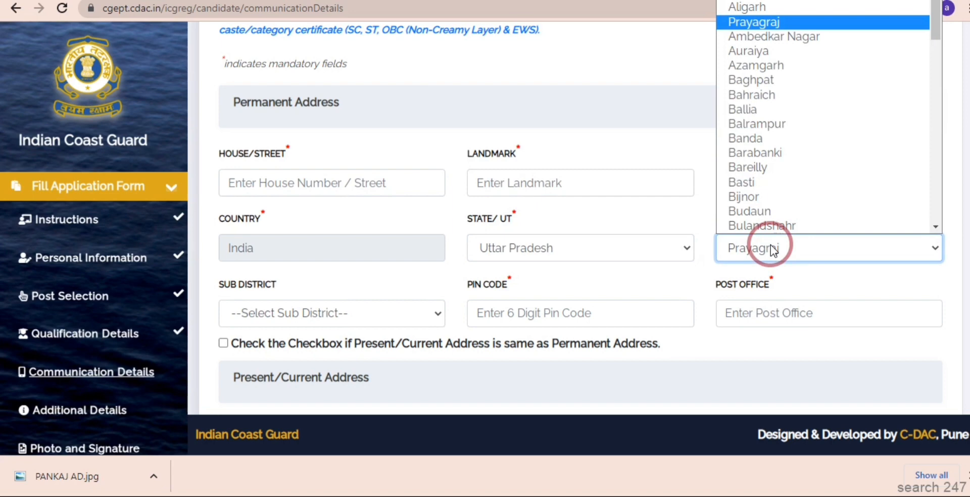
{"action": "key", "text": "p"}
{"action": "key", "text": "p"}
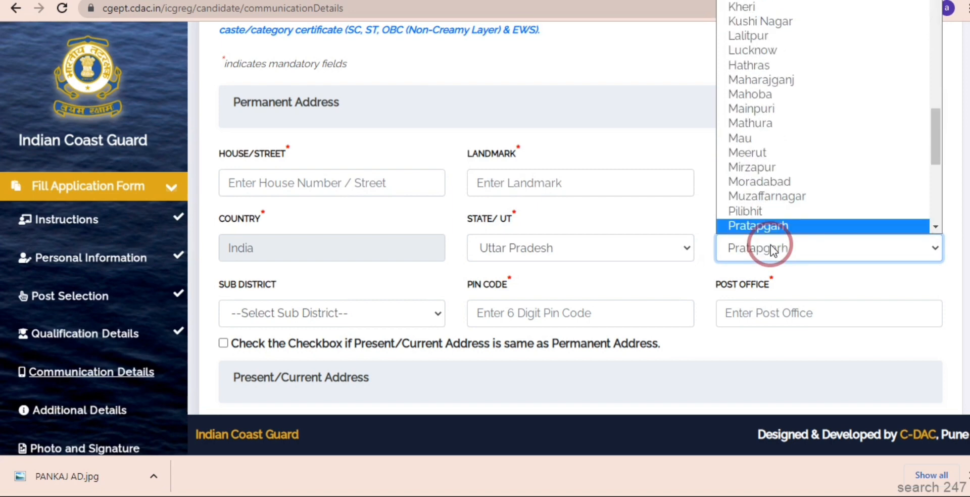
{"action": "left_click", "coordinate": [771, 246]}
{"action": "left_click", "coordinate": [349, 319]}
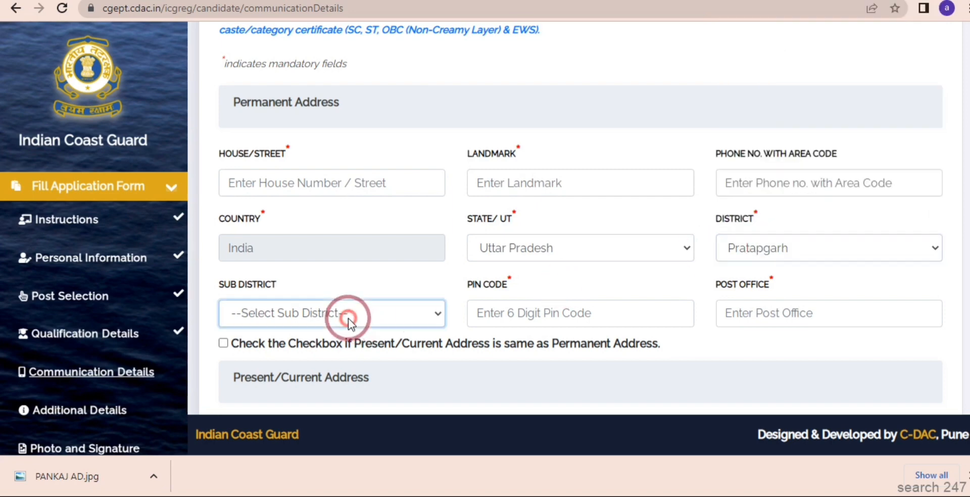
{"action": "key", "text": "l"}
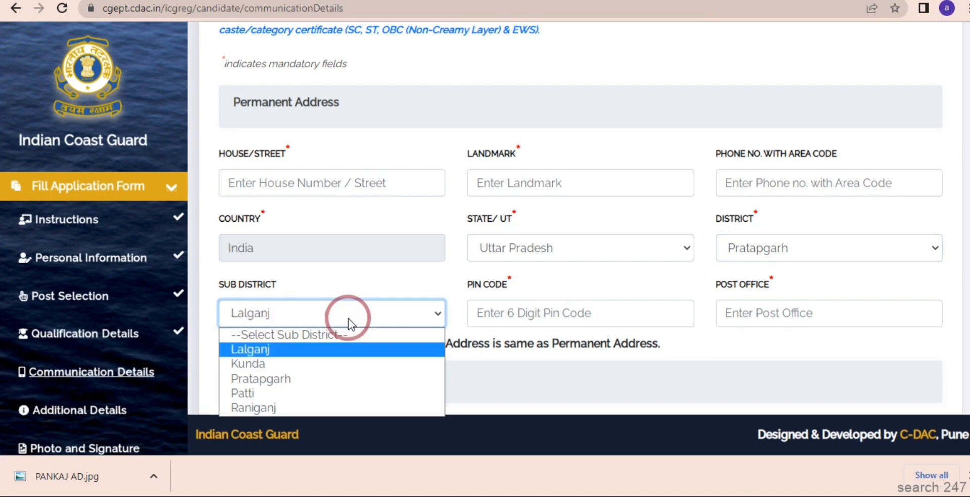
{"action": "key", "text": "Return"}
Step: Enter the postal PIN code and post office of the permanent address and look through the Present/Current Address fields
{"action": "left_click", "coordinate": [488, 314]}
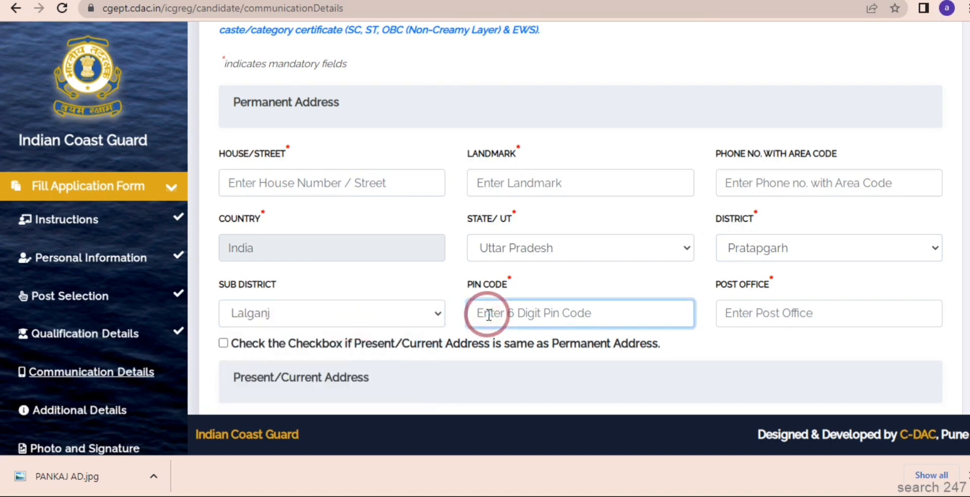
{"action": "type", "text": "230132"}
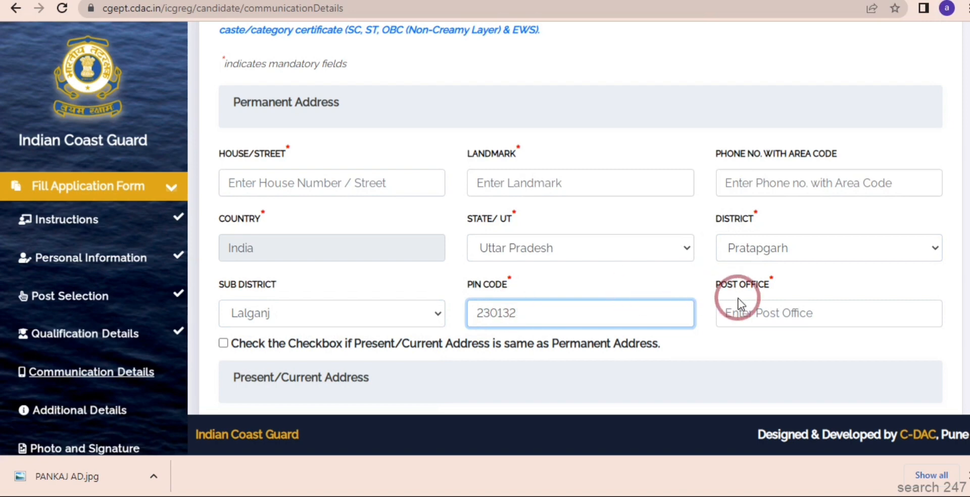
{"action": "left_click", "coordinate": [741, 311]}
{"action": "type", "text": "RA"}
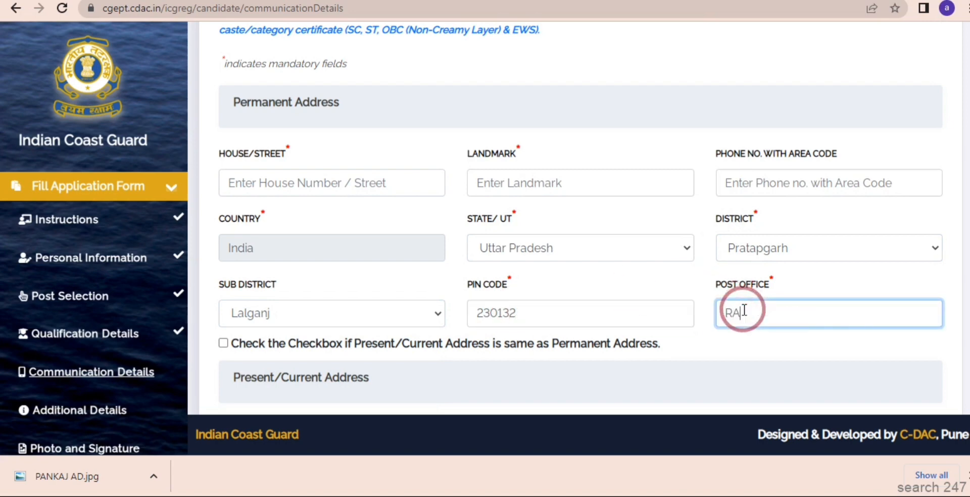
{"action": "type", "text": "MPUR BAOLI"}
{"action": "left_click", "coordinate": [749, 358]}
{"action": "scroll", "coordinate": [424, 337], "scroll_direction": "down", "scroll_amount": 3}
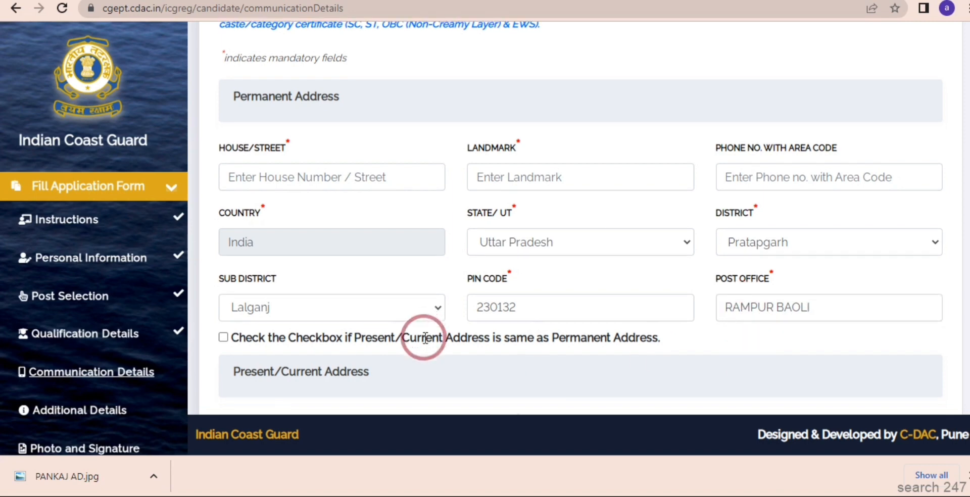
{"action": "scroll", "coordinate": [425, 338], "scroll_direction": "down", "scroll_amount": 2}
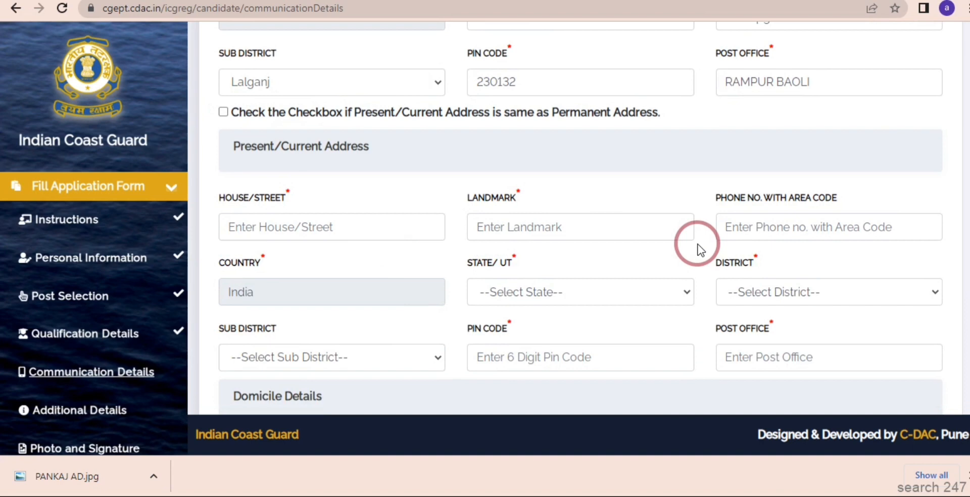
Step: Mark the present address as same as the permanent address and save the communication details with Uttar Pradesh as domicile state
{"action": "left_click", "coordinate": [223, 114]}
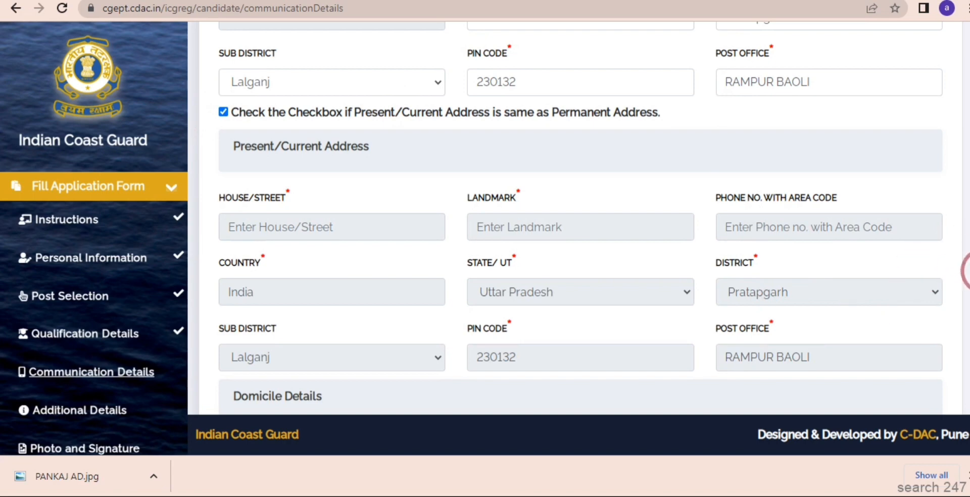
{"action": "scroll", "coordinate": [965, 303], "scroll_direction": "down", "scroll_amount": 3}
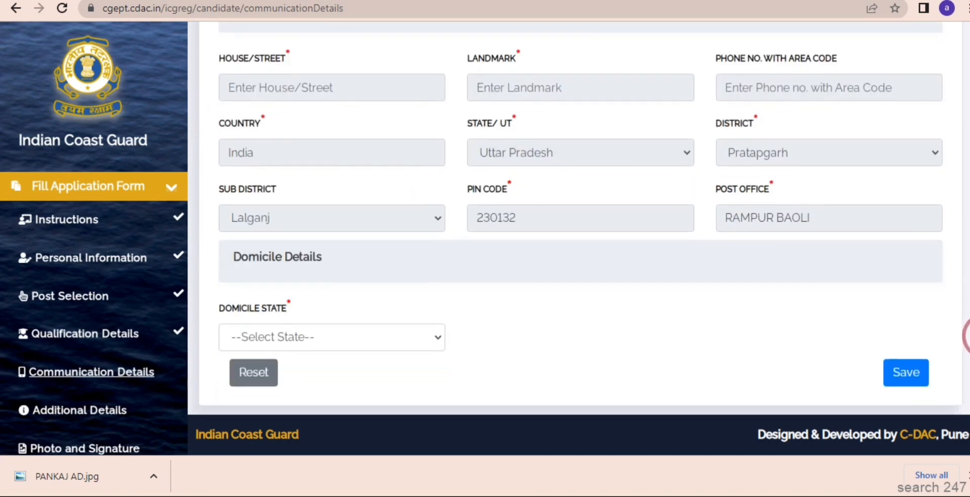
{"action": "left_click", "coordinate": [383, 342]}
{"action": "key", "text": "u"}
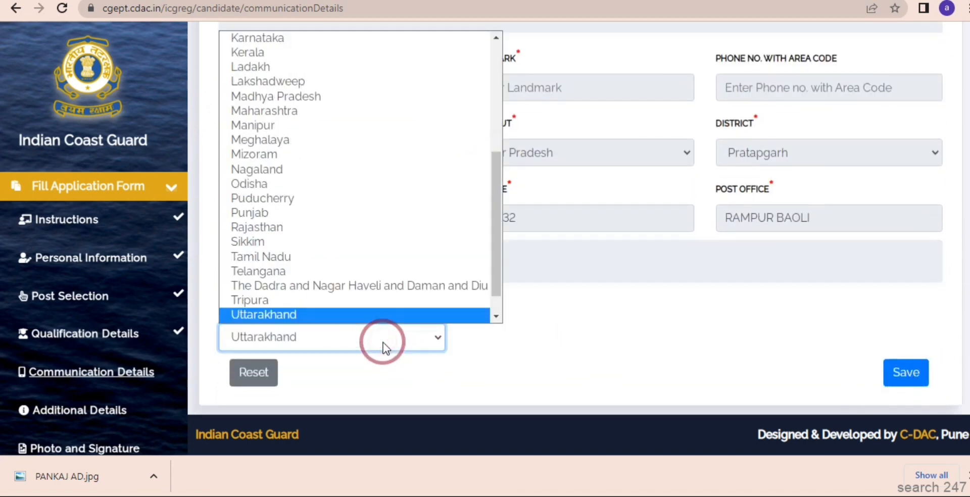
{"action": "key", "text": "Down"}
{"action": "key", "text": "Return"}
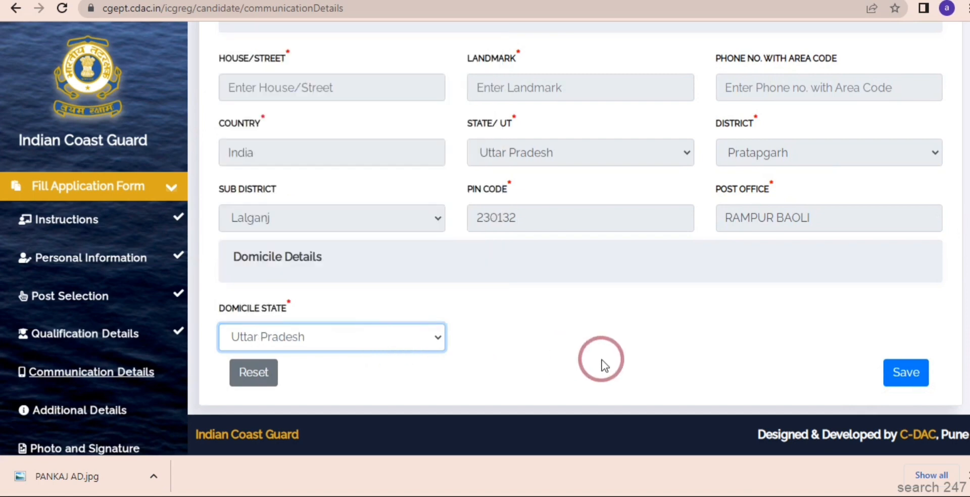
{"action": "left_click", "coordinate": [902, 378]}
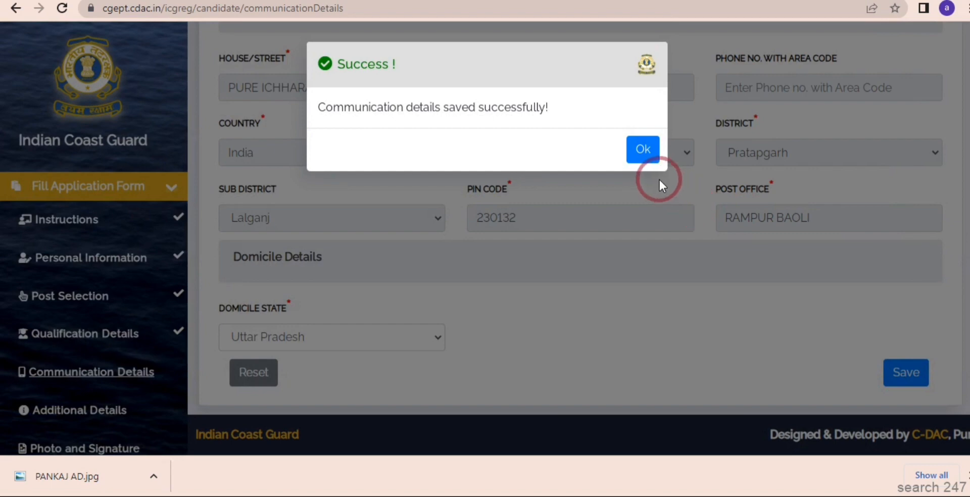
{"action": "left_click", "coordinate": [641, 150]}
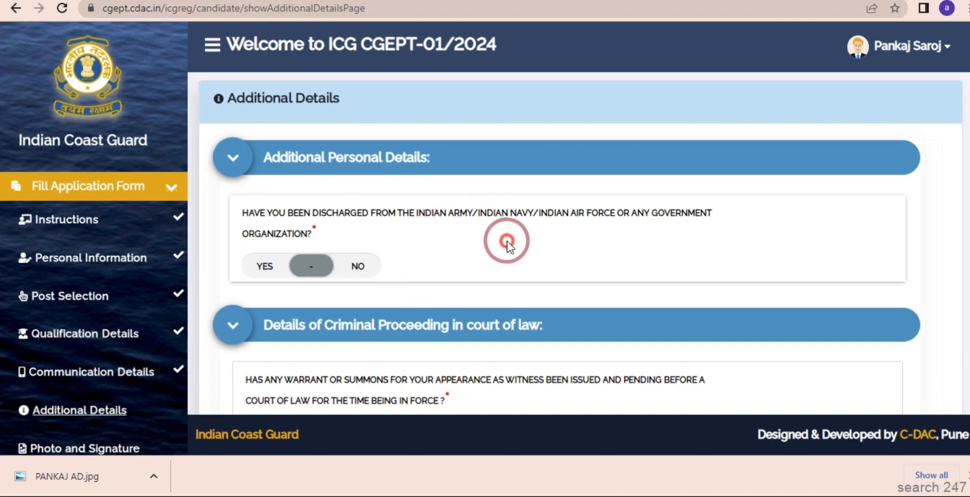
Step: Answer No to all four questions on warrants, summons, pending proceedings and arrest in the criminal proceedings section
{"action": "scroll", "coordinate": [507, 244], "scroll_direction": "down", "scroll_amount": 4}
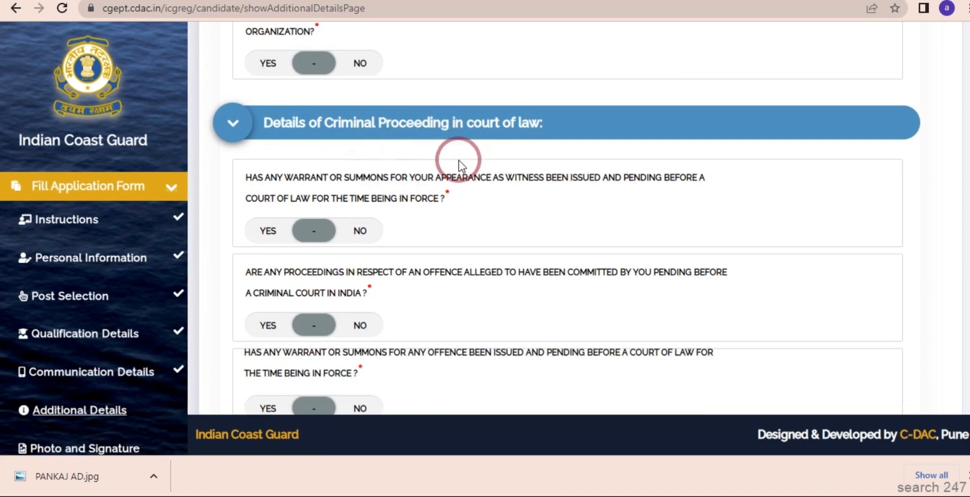
{"action": "left_click", "coordinate": [358, 230]}
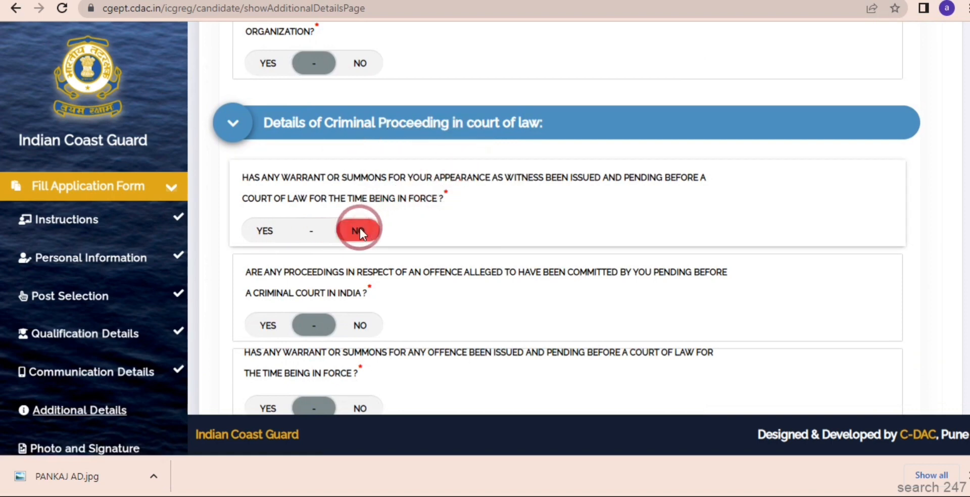
{"action": "left_click", "coordinate": [348, 325]}
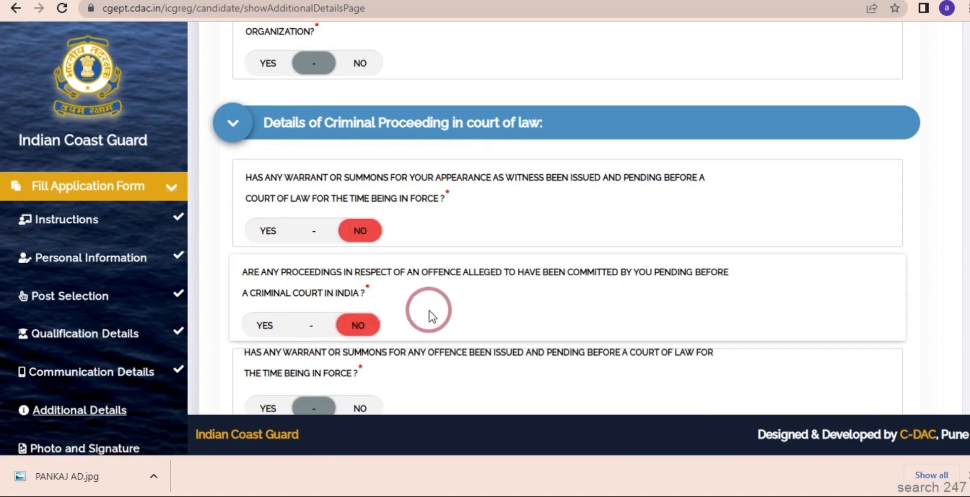
{"action": "scroll", "coordinate": [429, 310], "scroll_direction": "down", "scroll_amount": 3}
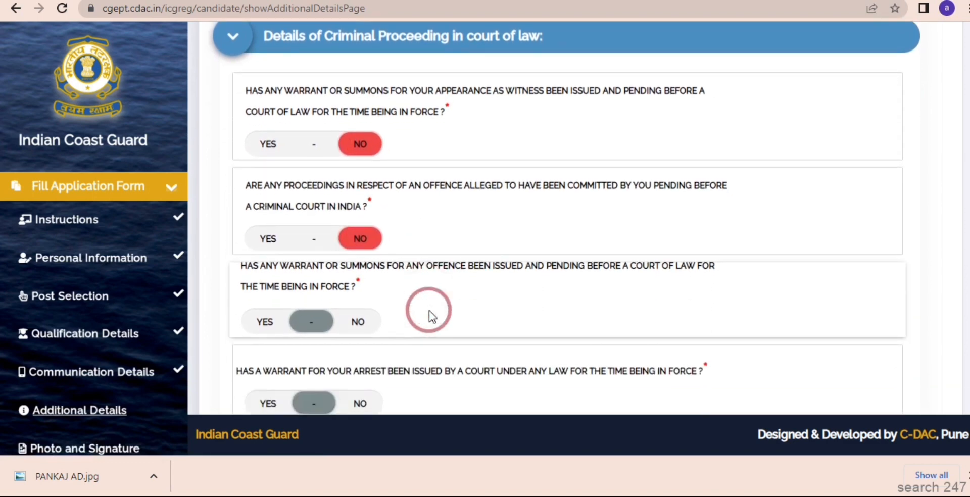
{"action": "scroll", "coordinate": [429, 311], "scroll_direction": "down", "scroll_amount": 1}
{"action": "left_click", "coordinate": [357, 235]}
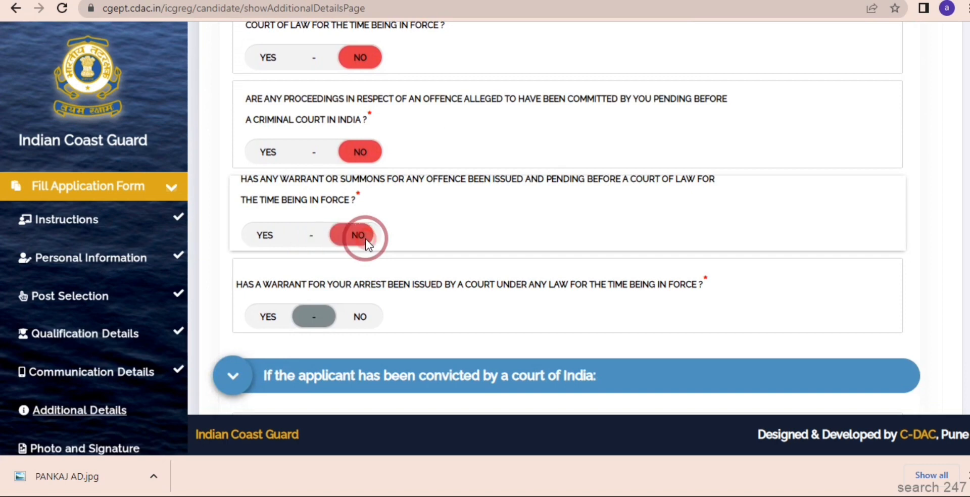
{"action": "left_click", "coordinate": [357, 316]}
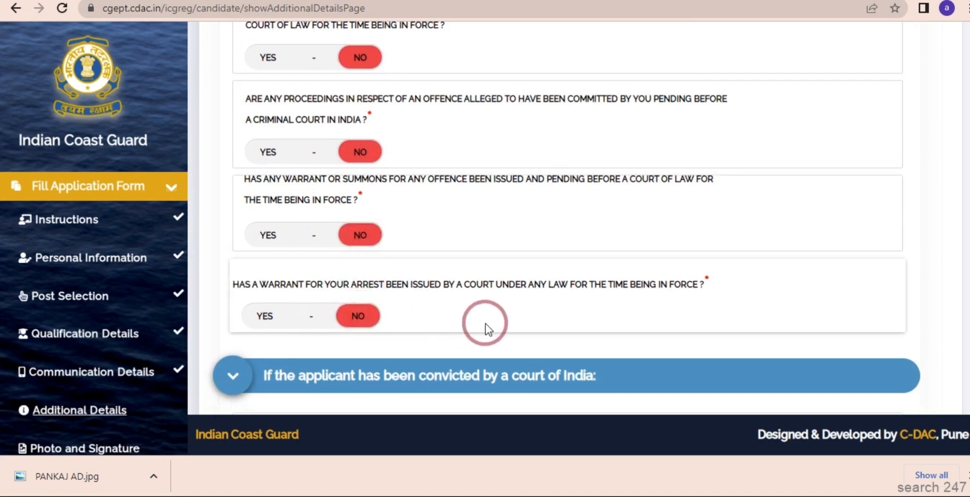
Step: Answer No to the questions on conviction by a court of India and on applying for acquittal in a higher court
{"action": "scroll", "coordinate": [485, 328], "scroll_direction": "down", "scroll_amount": 5}
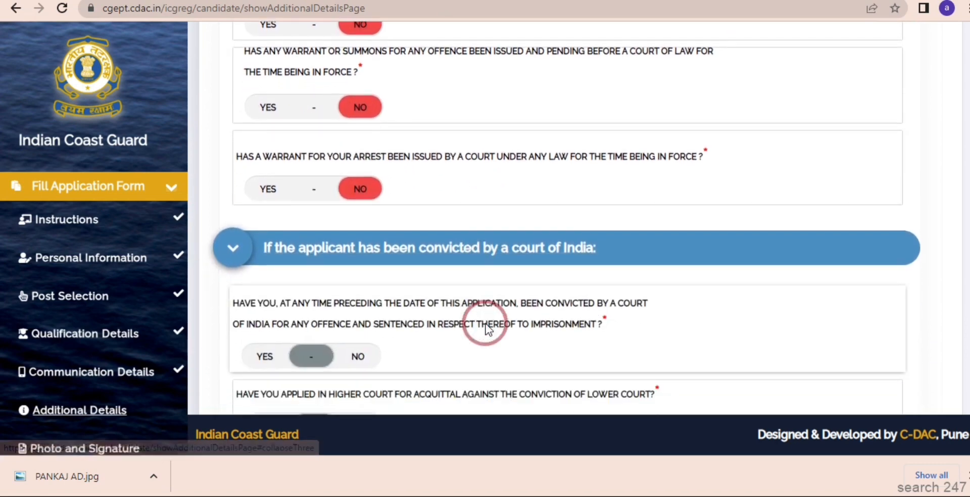
{"action": "scroll", "coordinate": [486, 329], "scroll_direction": "down", "scroll_amount": 1}
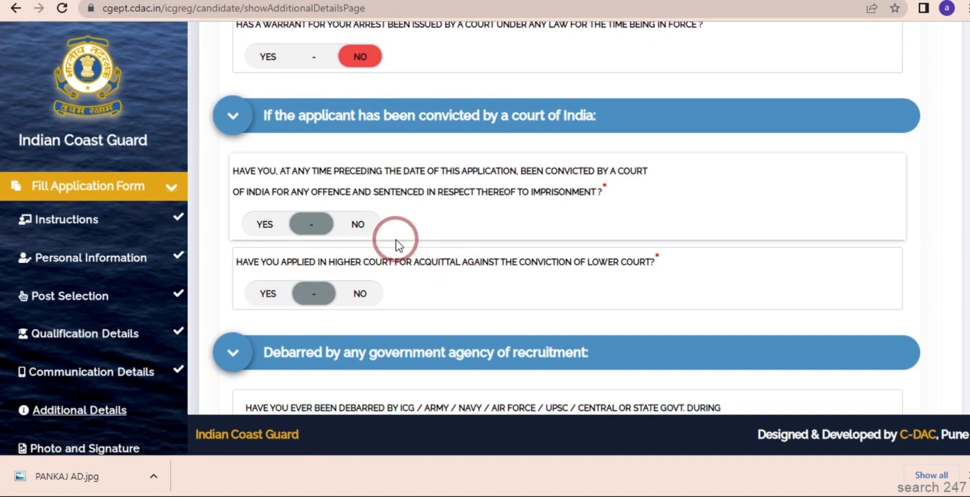
{"action": "left_click", "coordinate": [358, 226]}
{"action": "left_click", "coordinate": [358, 292]}
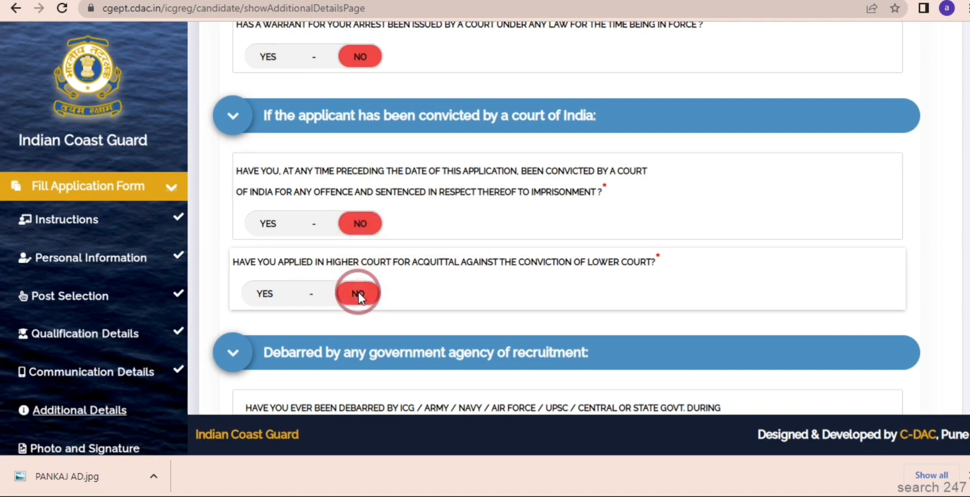
Step: Answer No to being debarred by any government recruitment agency and submit the additional details
{"action": "scroll", "coordinate": [964, 303], "scroll_direction": "down", "scroll_amount": 3}
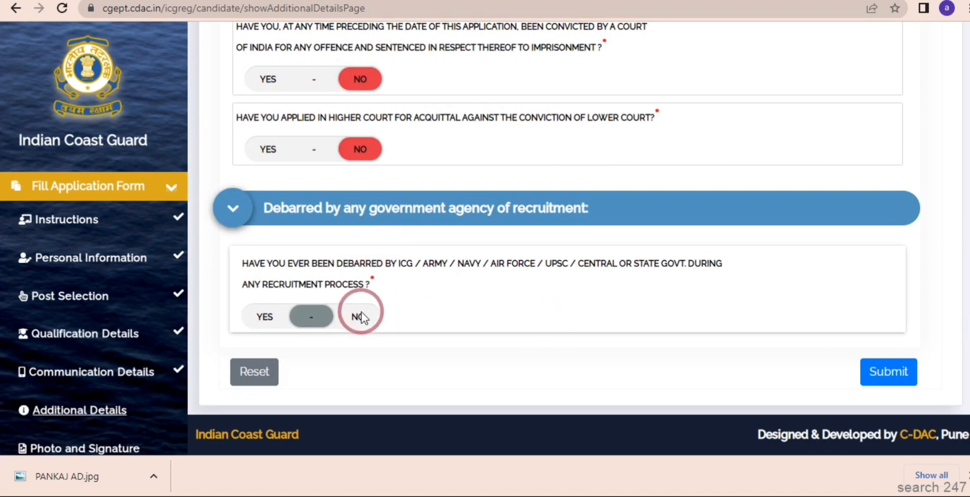
{"action": "left_click", "coordinate": [341, 317]}
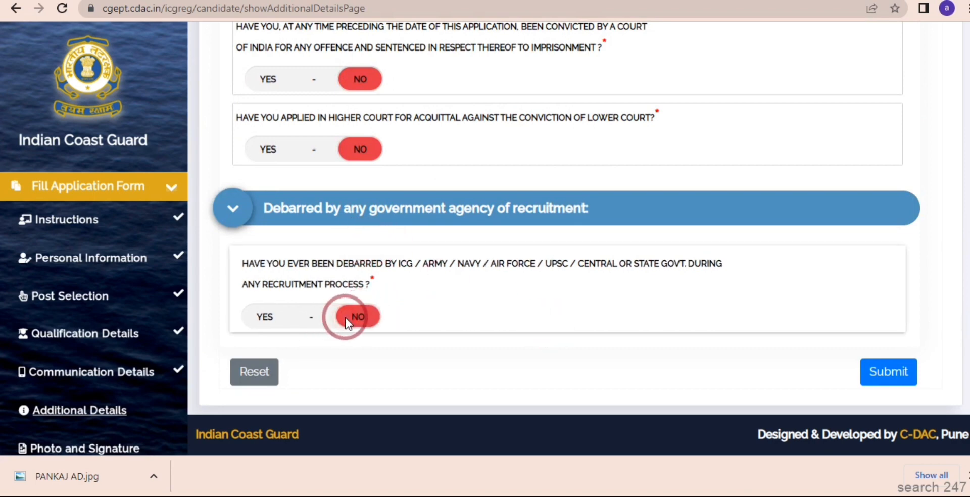
{"action": "left_click", "coordinate": [859, 376]}
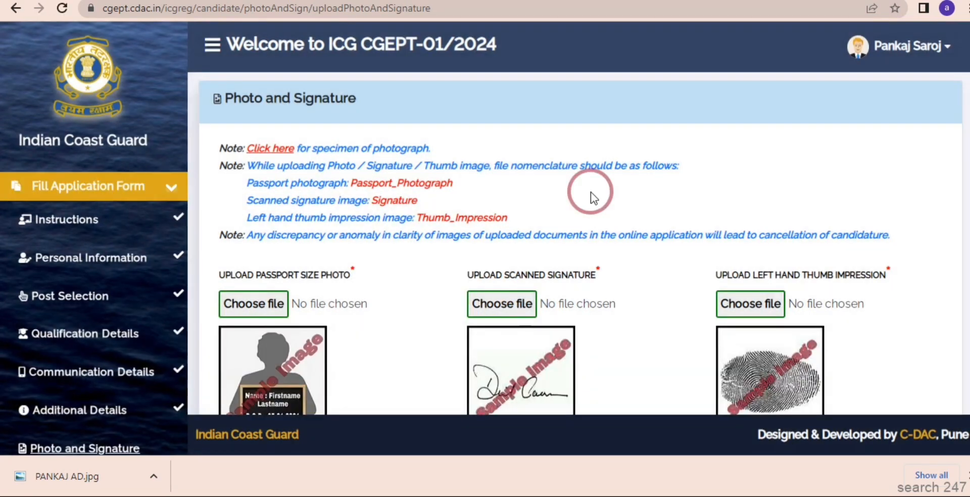
Step: Open the specimen of photographs, examine the acceptable and not acceptable examples, and return to the Photo and Signature page
{"action": "left_click", "coordinate": [264, 150]}
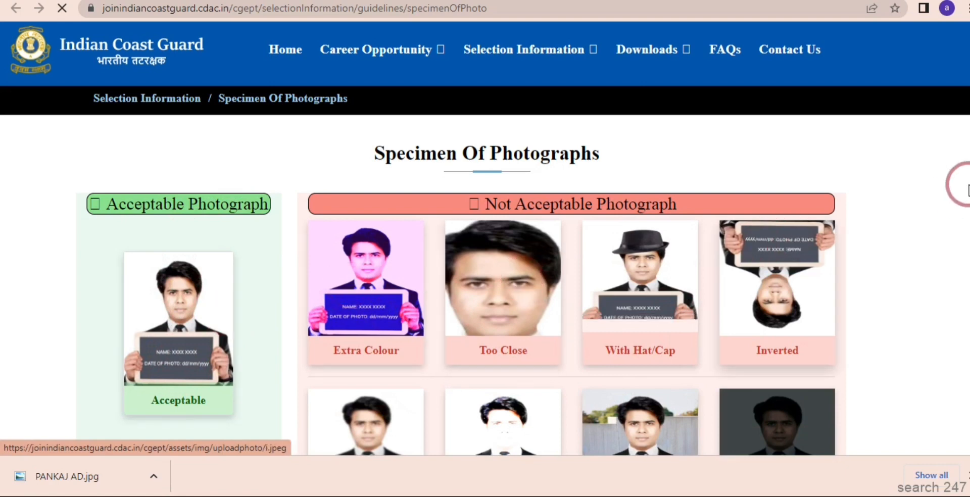
{"action": "scroll", "coordinate": [966, 223], "scroll_direction": "down", "scroll_amount": 3}
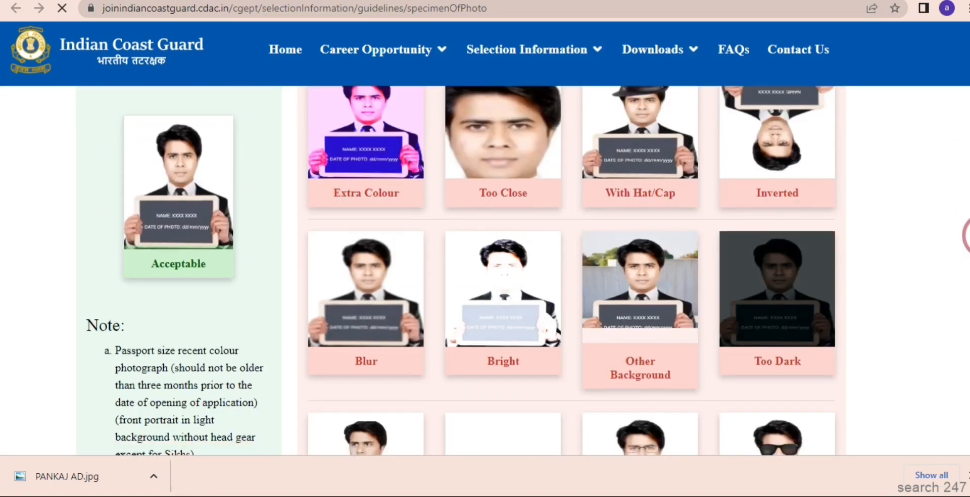
{"action": "scroll", "coordinate": [966, 247], "scroll_direction": "down", "scroll_amount": 1}
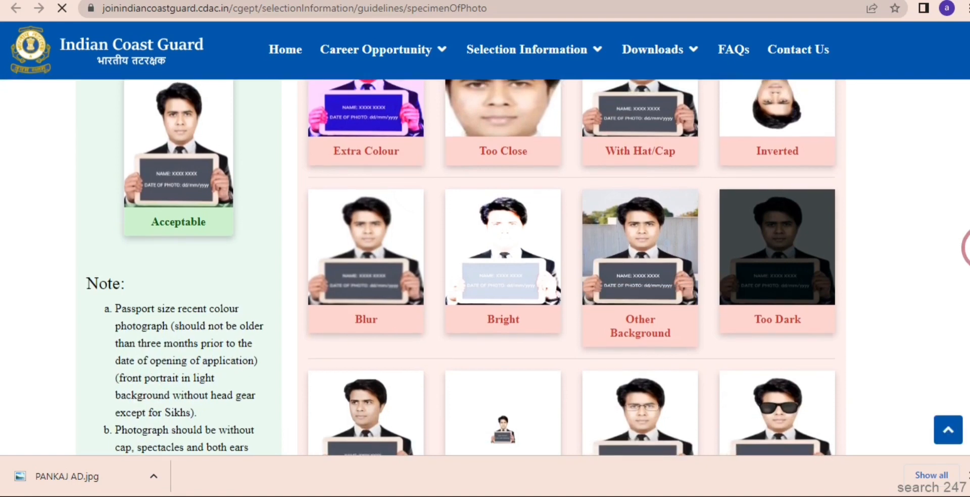
{"action": "scroll", "coordinate": [962, 222], "scroll_direction": "up", "scroll_amount": 2}
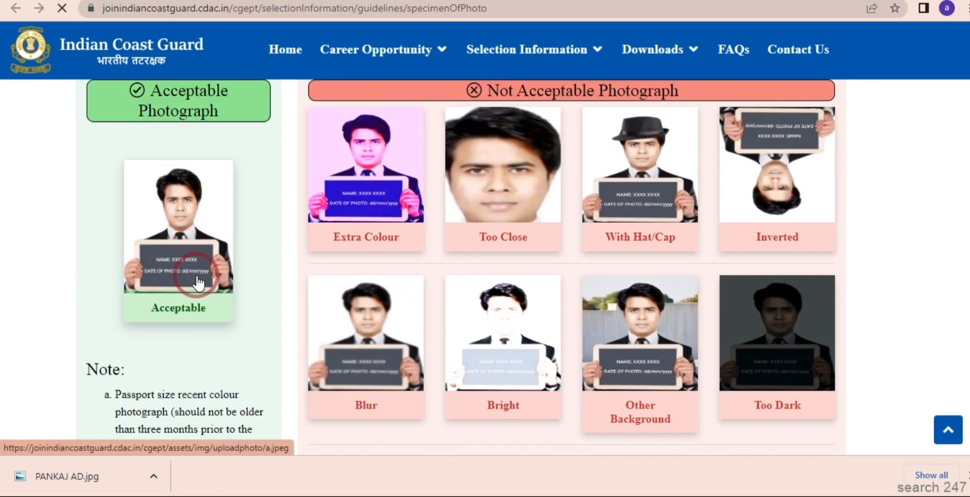
{"action": "left_click", "coordinate": [348, 1]}
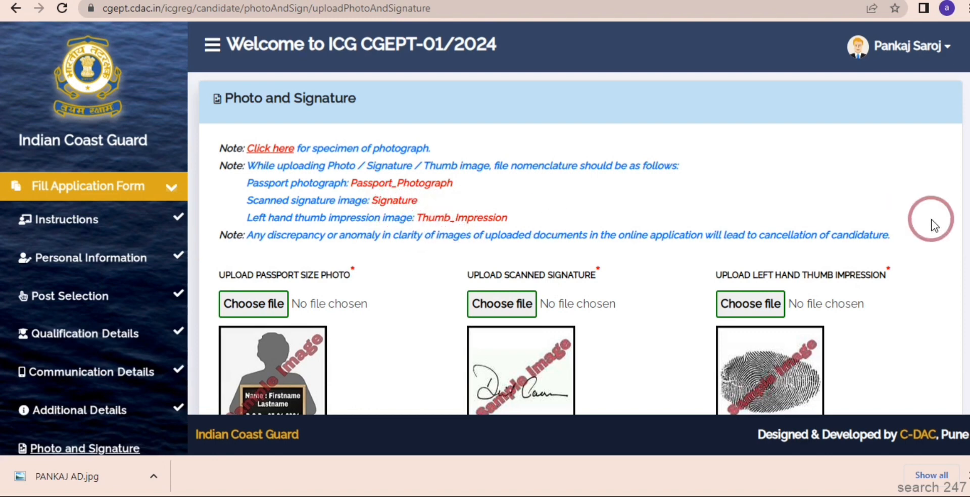
Step: Save the passport size photo, scanned signature and left hand thumb impression uploads
{"action": "scroll", "coordinate": [965, 282], "scroll_direction": "down", "scroll_amount": 2}
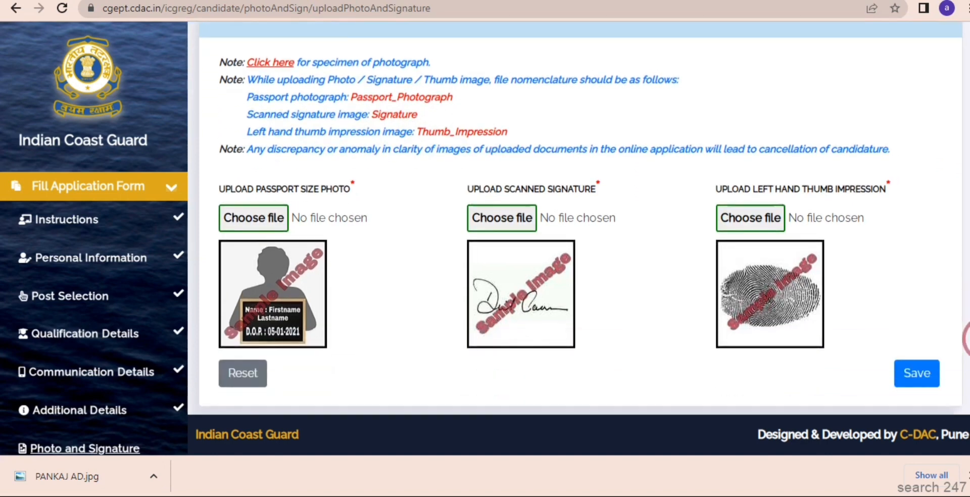
{"action": "left_click", "coordinate": [919, 372]}
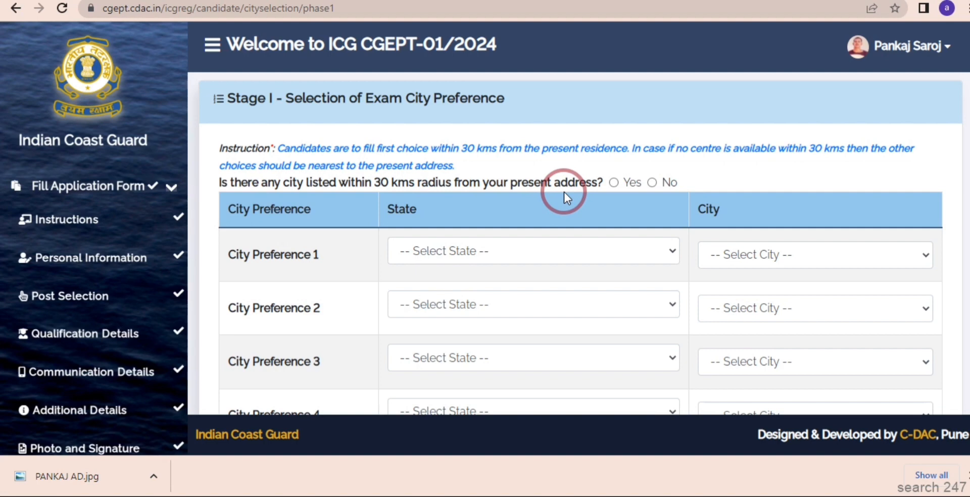
Step: Answer No to a listed city within 30 kms of the present address and select Uttar Pradesh as state for City Preference 1
{"action": "left_click", "coordinate": [652, 183]}
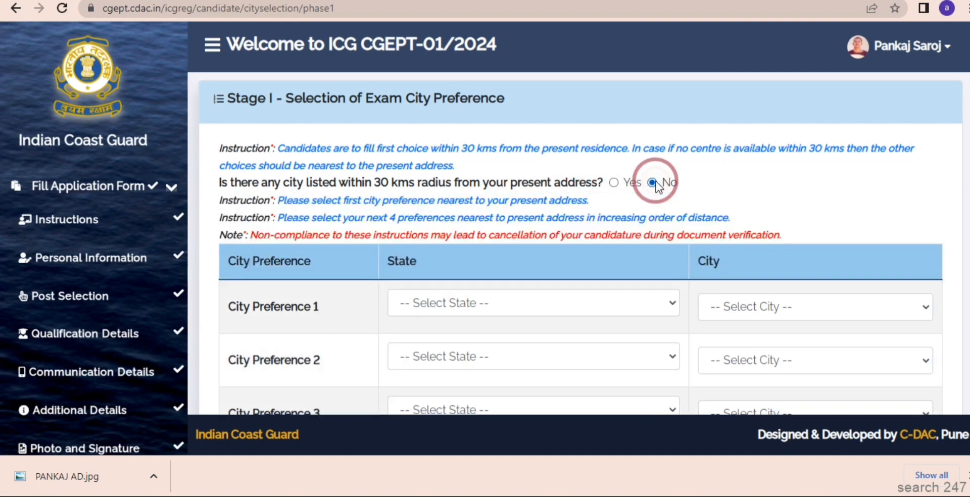
{"action": "left_click", "coordinate": [447, 303]}
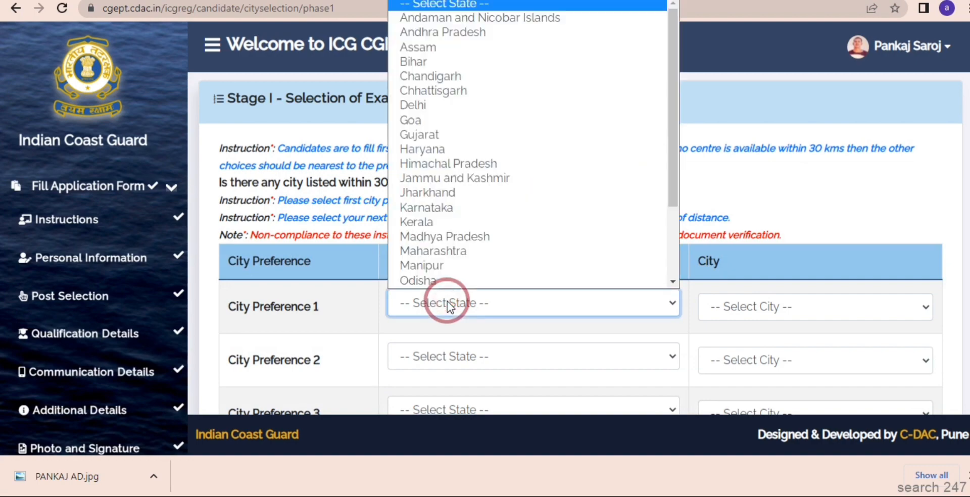
{"action": "key", "text": "u"}
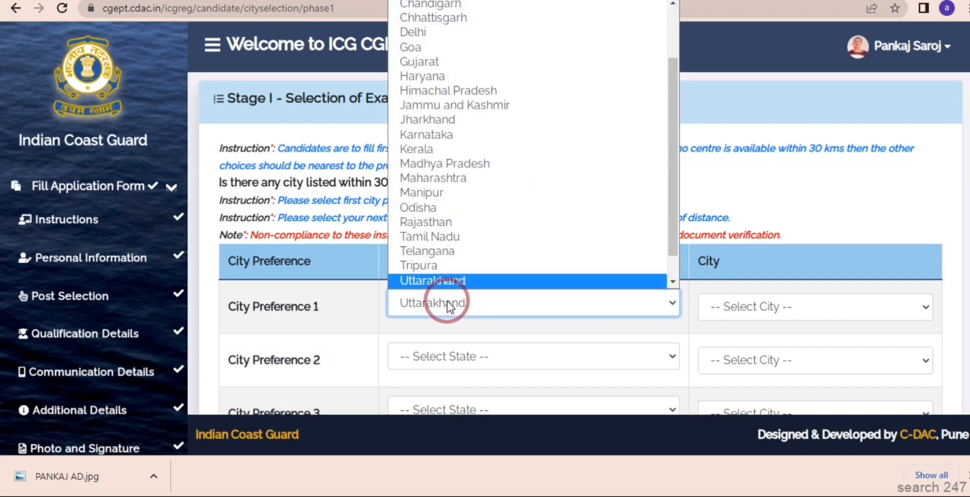
{"action": "key", "text": "Down"}
{"action": "key", "text": "Return"}
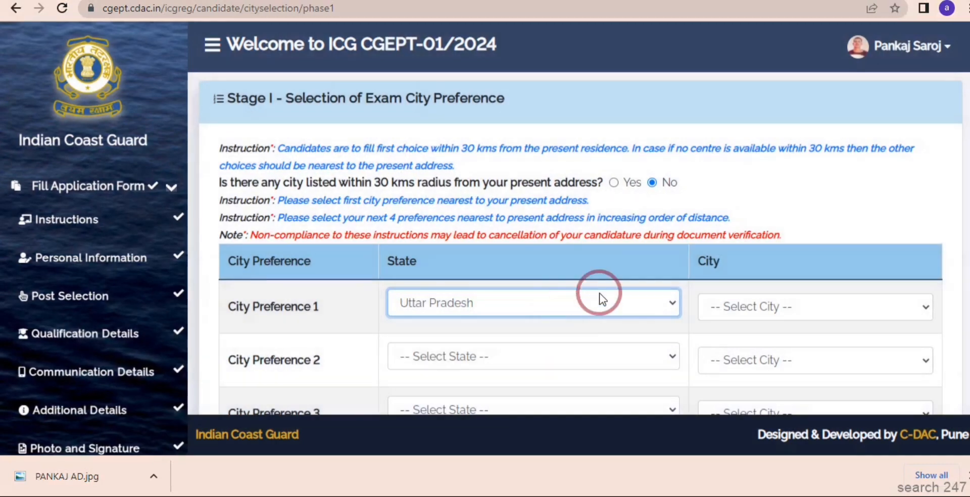
Step: Select Prayagraj as the exam city for City Preference 1
{"action": "left_click", "coordinate": [723, 306]}
{"action": "key", "text": "p"}
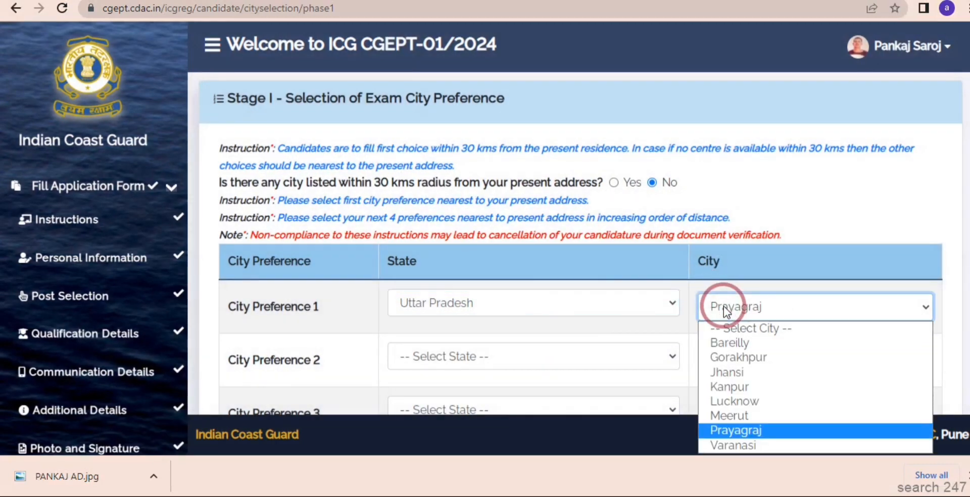
{"action": "key", "text": "Down"}
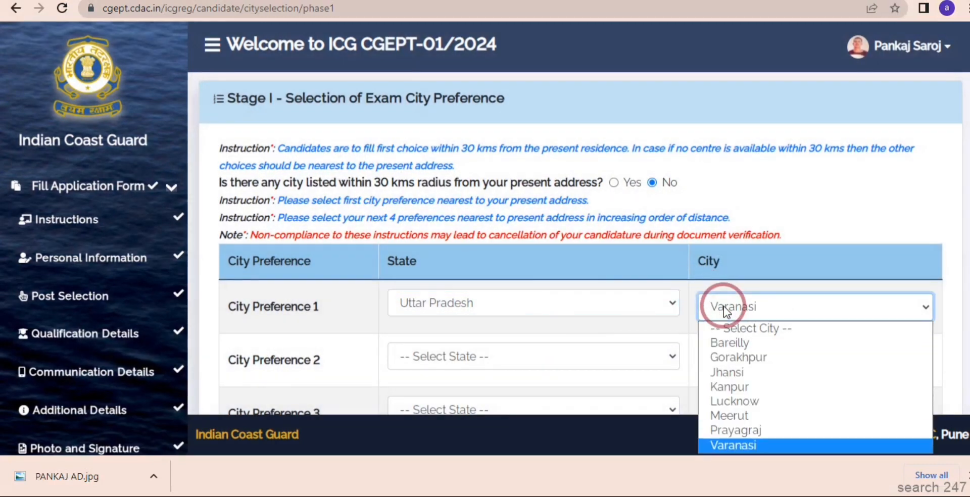
{"action": "key", "text": "Up"}
{"action": "key", "text": "Return"}
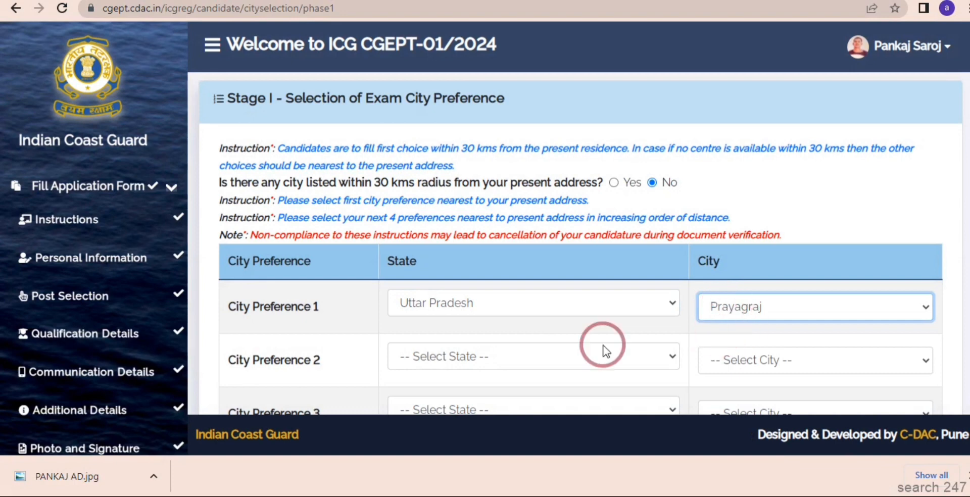
Step: Select Uttar Pradesh as the state for City Preference 2
{"action": "left_click", "coordinate": [544, 356]}
{"action": "key", "text": "u"}
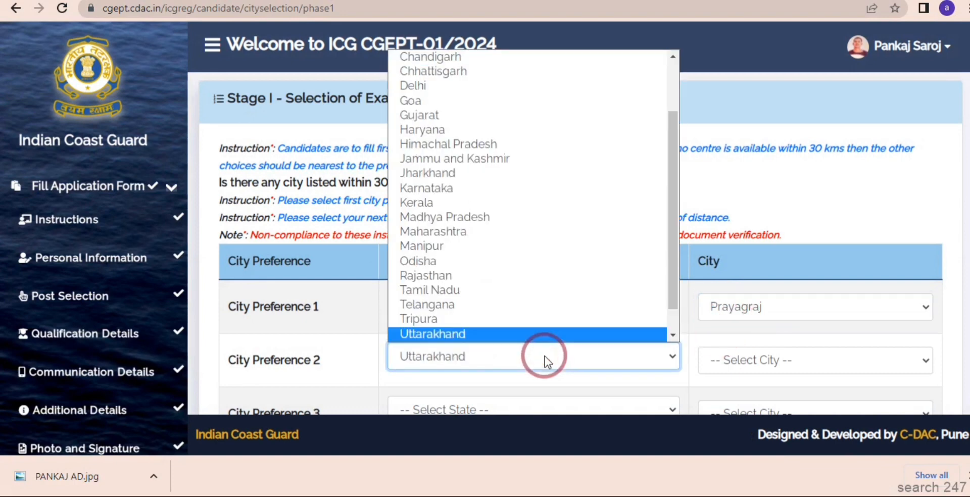
{"action": "key", "text": "Down"}
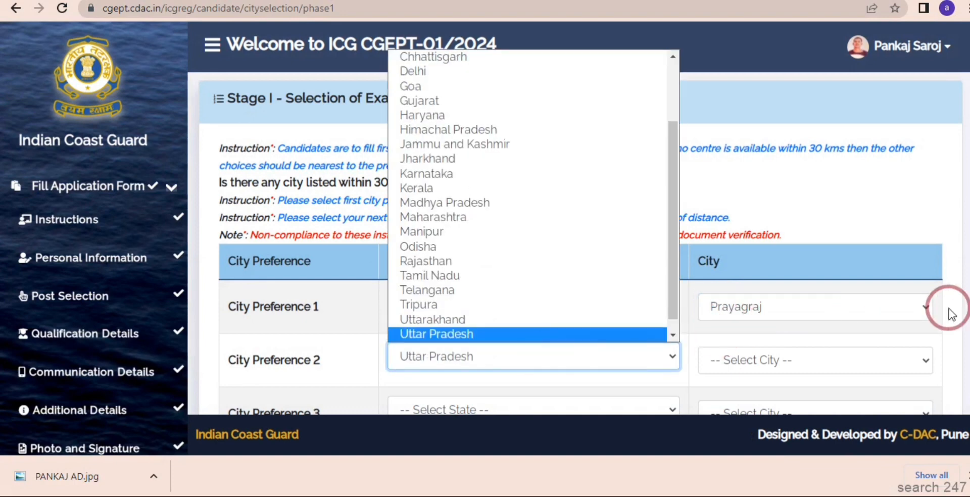
{"action": "left_click_drag", "start_coordinate": [964, 289], "coordinate": [965, 394]}
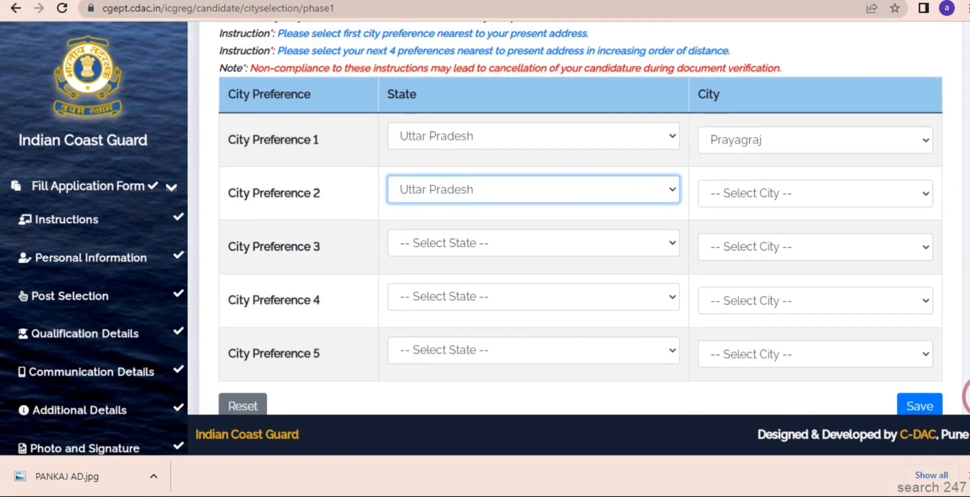
Step: Select Varanasi as the exam city for City Preference 2
{"action": "left_click", "coordinate": [732, 198]}
{"action": "key", "text": "p"}
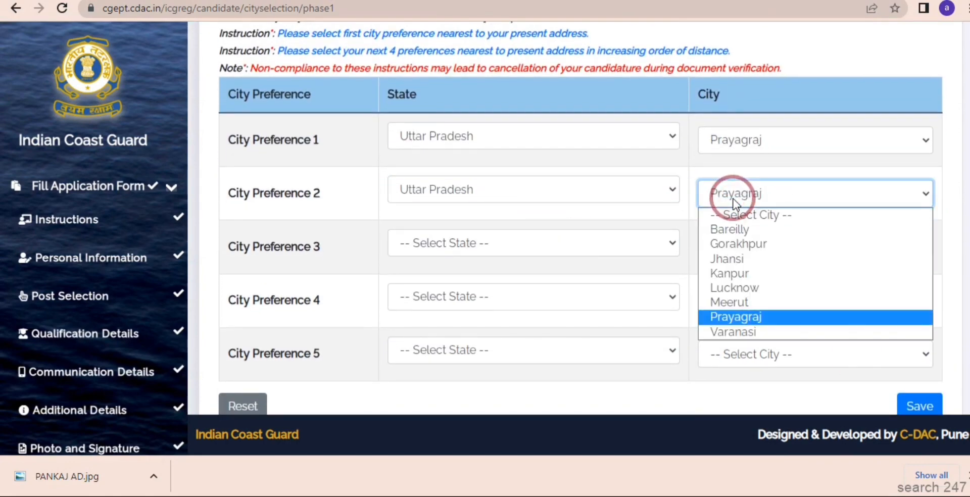
{"action": "left_click", "coordinate": [737, 330]}
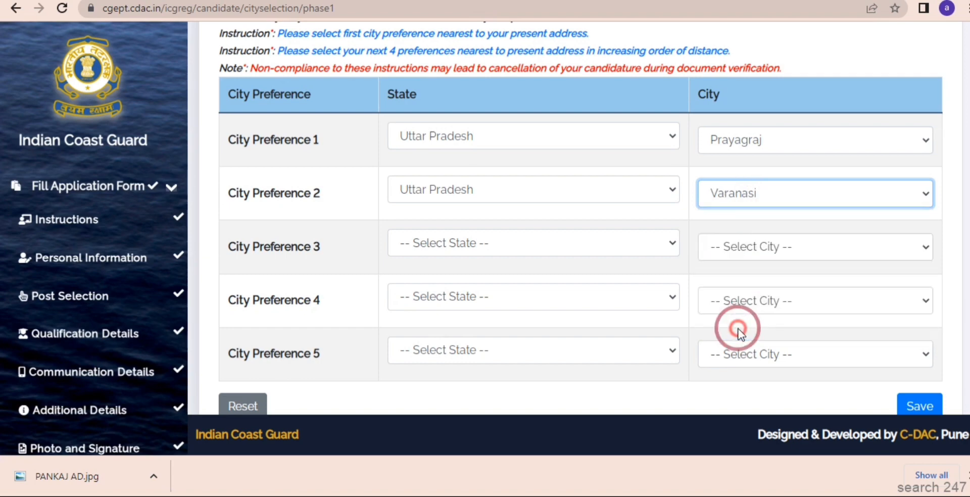
Step: Choose the state for City Preference 3 and save the first-stage exam city preferences
{"action": "left_click", "coordinate": [464, 244]}
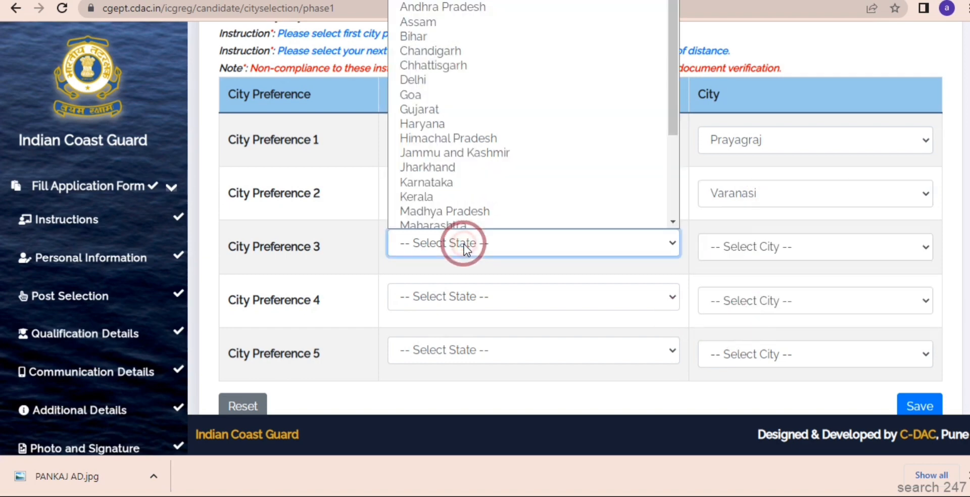
{"action": "key", "text": "u"}
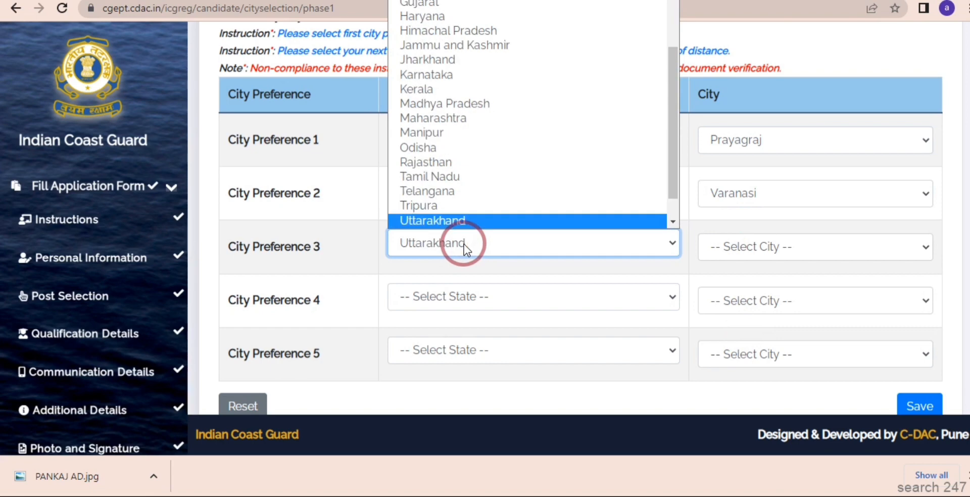
{"action": "left_click", "coordinate": [912, 406]}
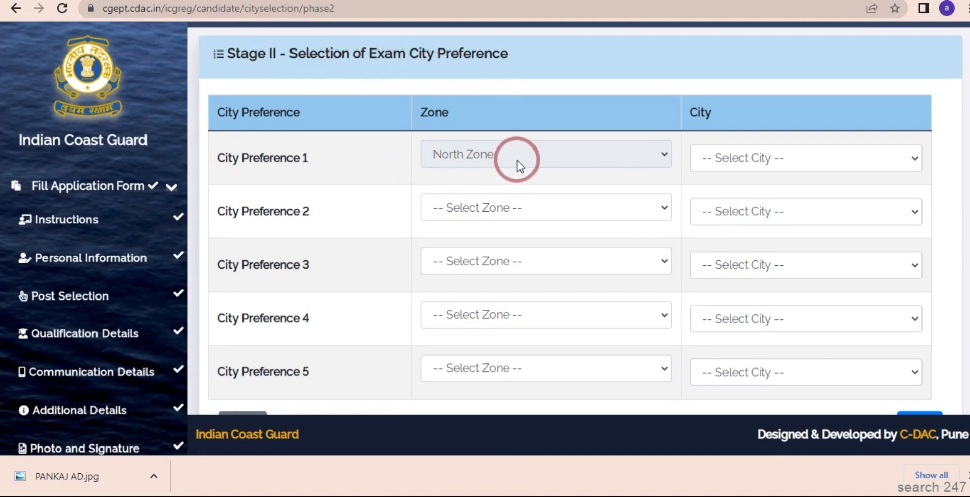
Step: For Stage II, select Noida as the city for City Preference 1 and North-East Zone for City Preference 2
{"action": "left_click", "coordinate": [732, 159]}
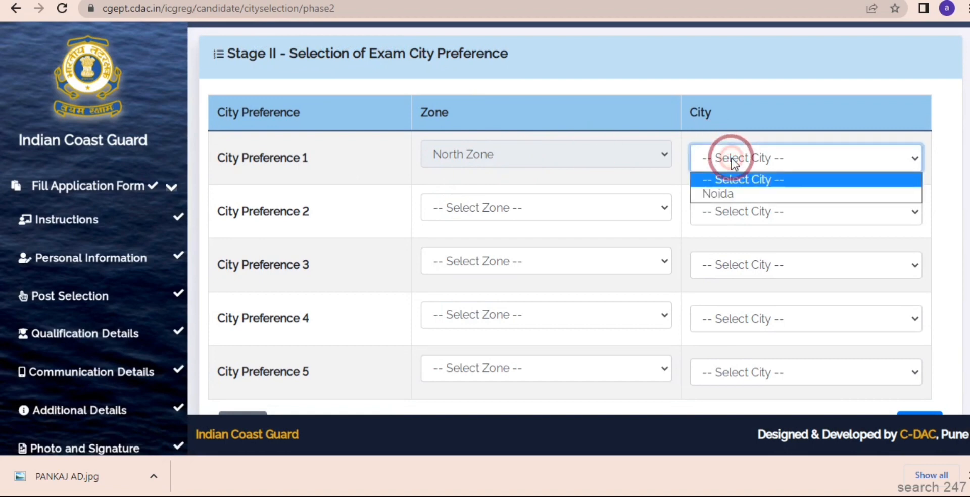
{"action": "left_click", "coordinate": [728, 190]}
{"action": "left_click", "coordinate": [565, 208]}
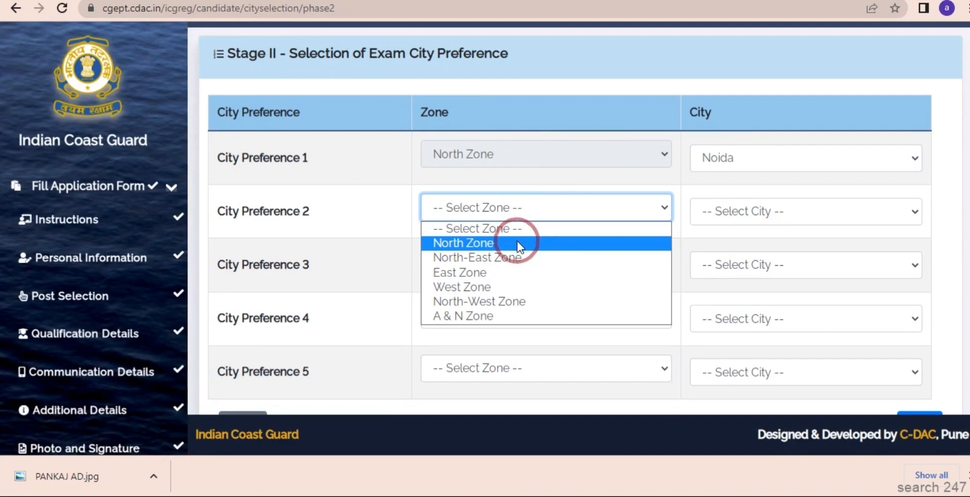
{"action": "left_click", "coordinate": [511, 255]}
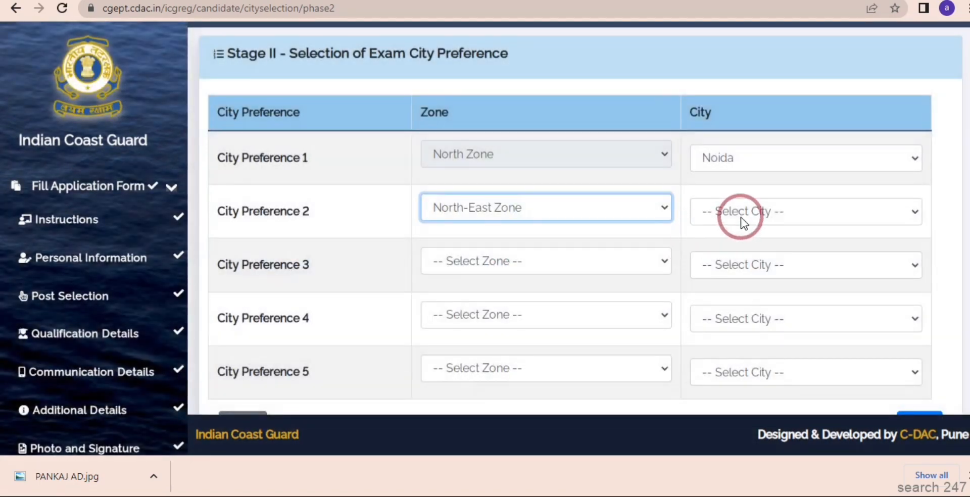
{"action": "left_click", "coordinate": [740, 217]}
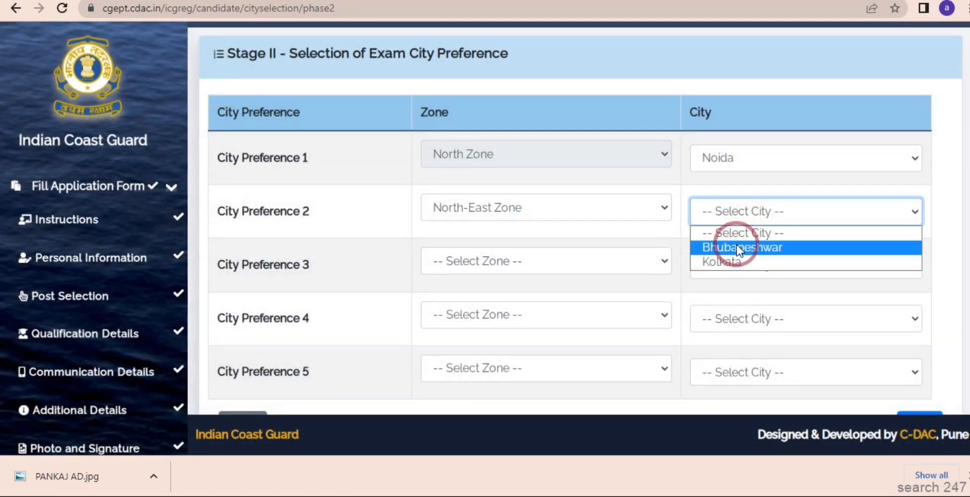
Step: Save the Stage II exam city preferences and acknowledge the confirmation
{"action": "left_click", "coordinate": [931, 388]}
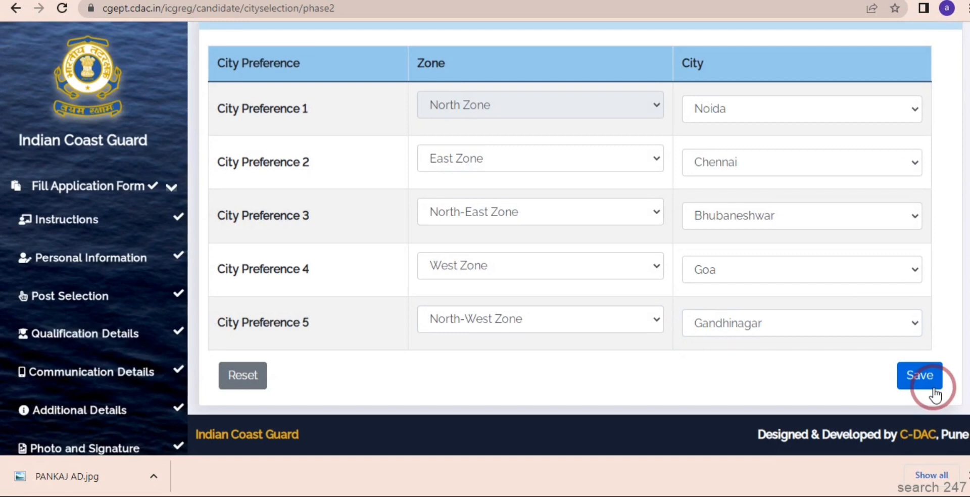
{"action": "left_click", "coordinate": [931, 387]}
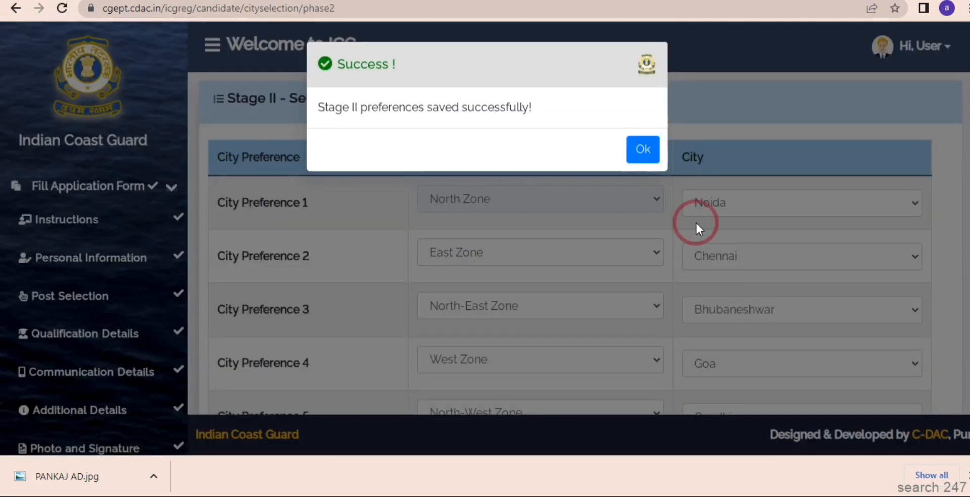
{"action": "left_click", "coordinate": [640, 153]}
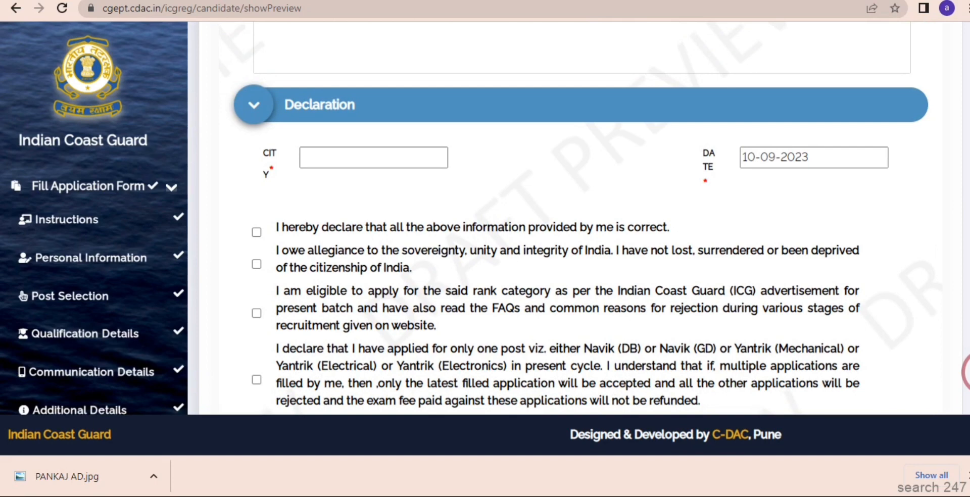
Step: Enter pratapgarh as the city in the Declaration section of the application preview
{"action": "left_click", "coordinate": [351, 154]}
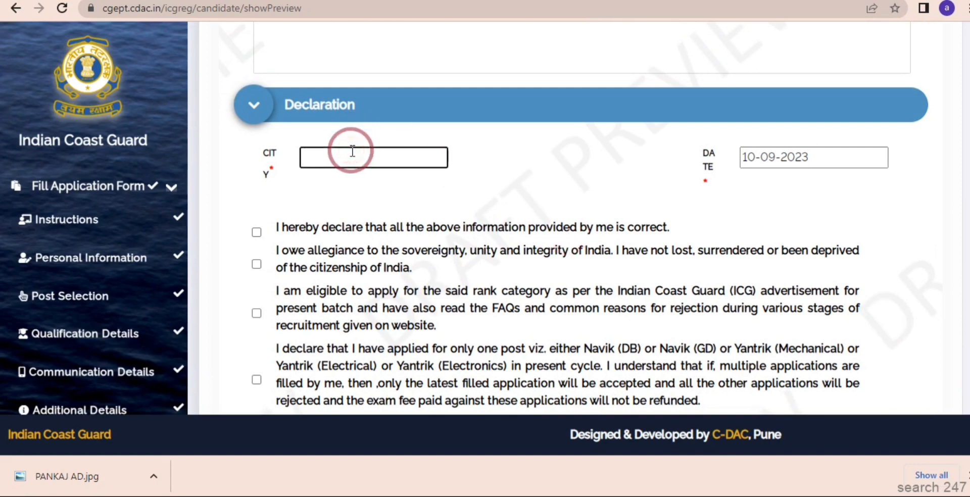
{"action": "scroll", "coordinate": [742, 201], "scroll_direction": "down", "scroll_amount": 2}
{"action": "type", "text": "pratapg"}
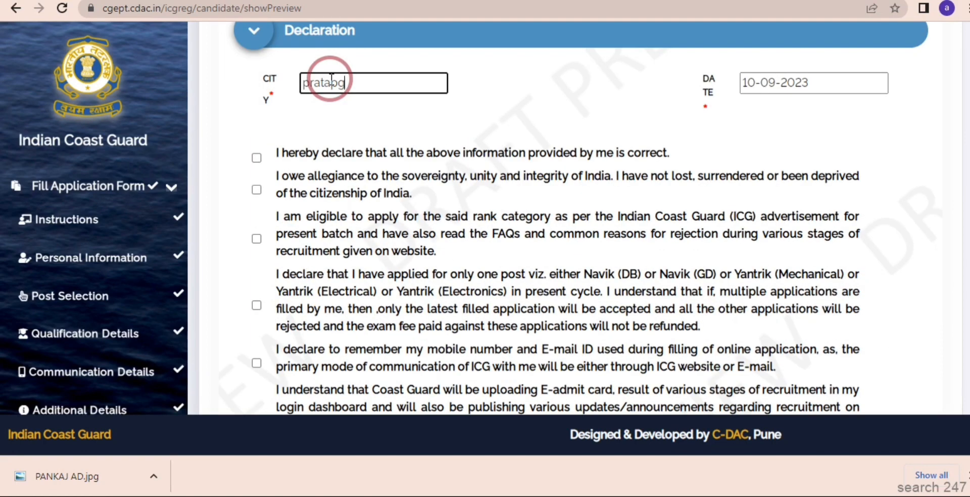
{"action": "type", "text": "arh"}
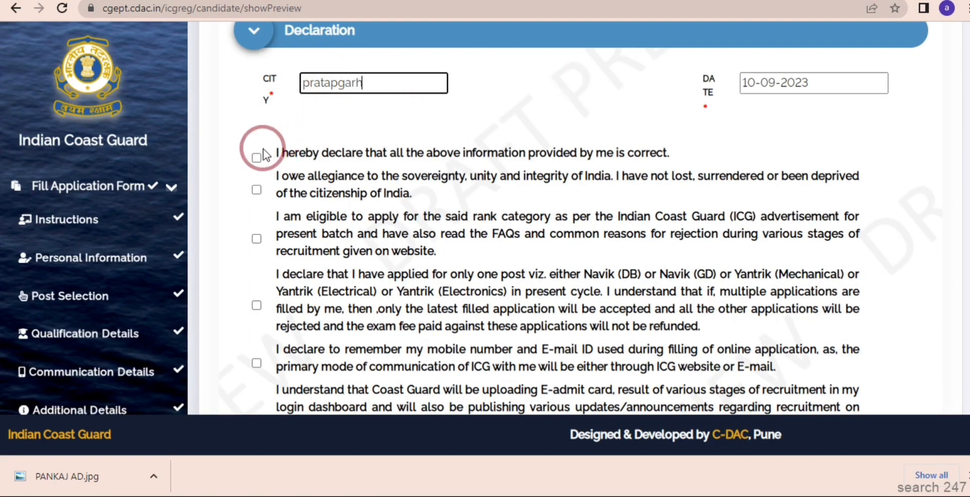
Step: Accept all declaration statements, including the No Claim / Risk Undertaking, and open the print preview of the application
{"action": "left_click", "coordinate": [257, 158]}
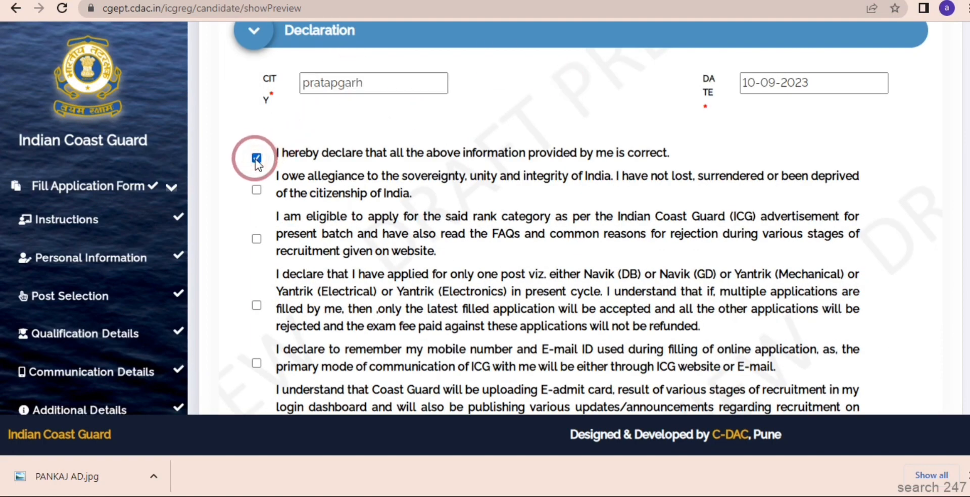
{"action": "left_click", "coordinate": [256, 178]}
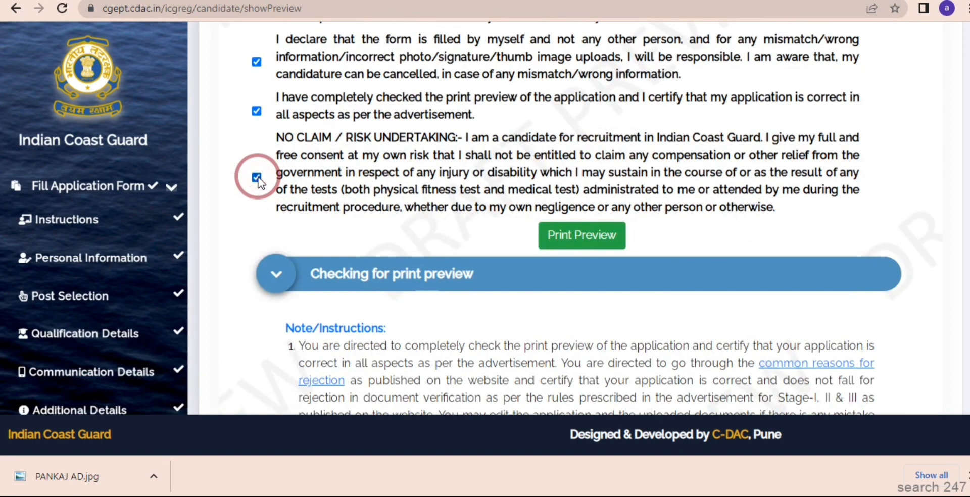
{"action": "left_click", "coordinate": [581, 242]}
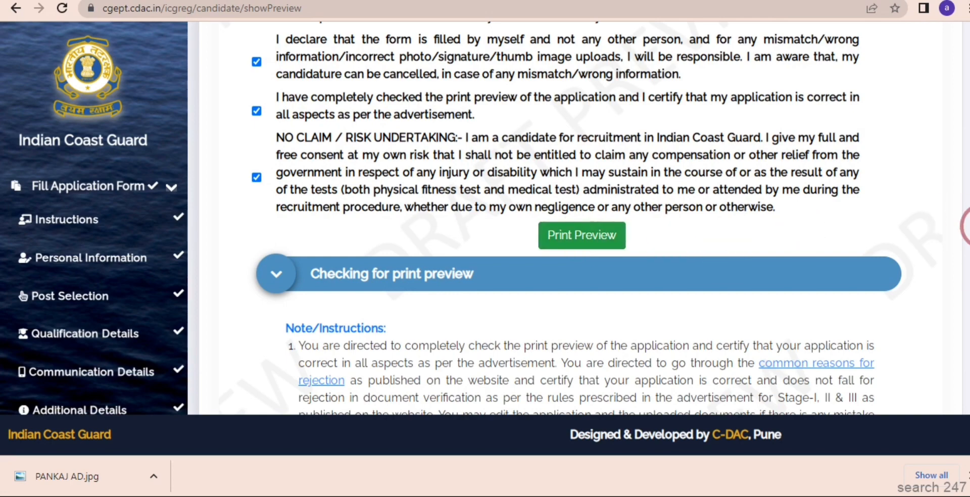
Step: Answer Yes to print preview seen, No to wanting to edit, No to edit option used and Yes to final submission, and save the answers
{"action": "scroll", "coordinate": [962, 408], "scroll_direction": "down", "scroll_amount": 6}
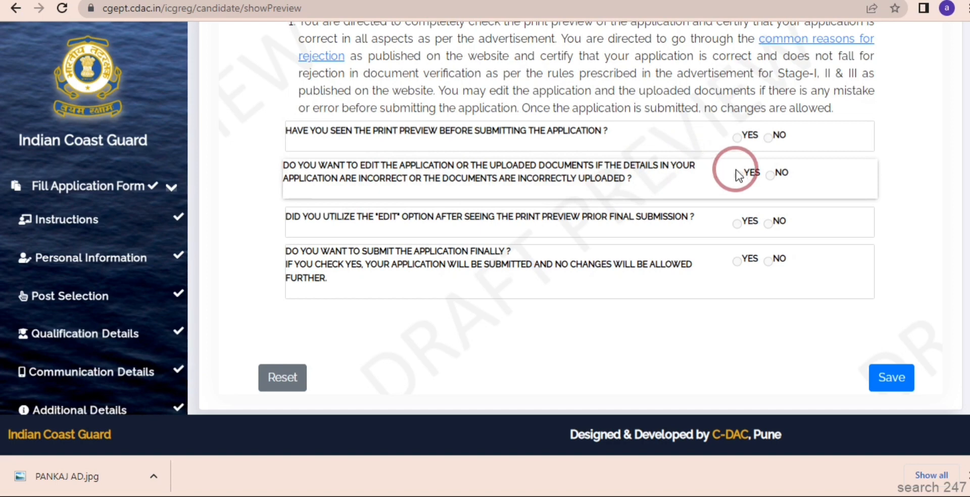
{"action": "left_click", "coordinate": [768, 176]}
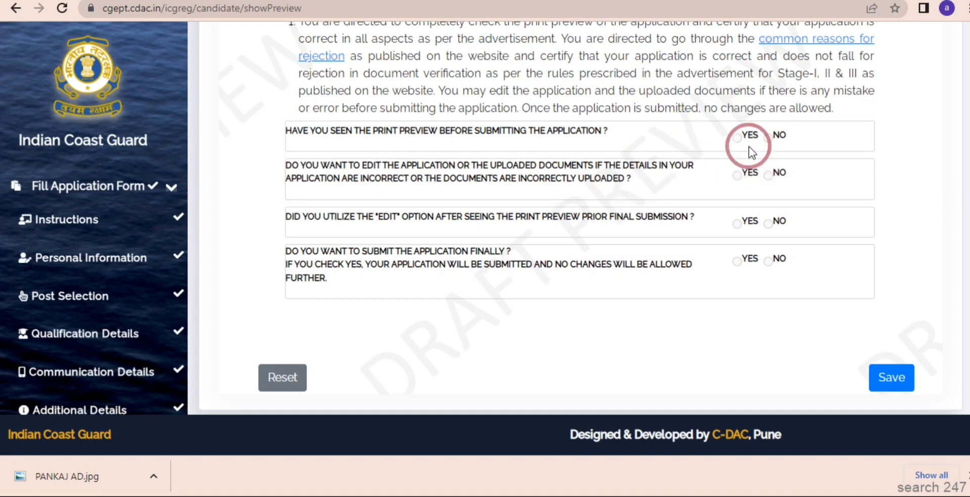
{"action": "left_click", "coordinate": [740, 137]}
{"action": "scroll", "coordinate": [747, 143], "scroll_direction": "up", "scroll_amount": 2}
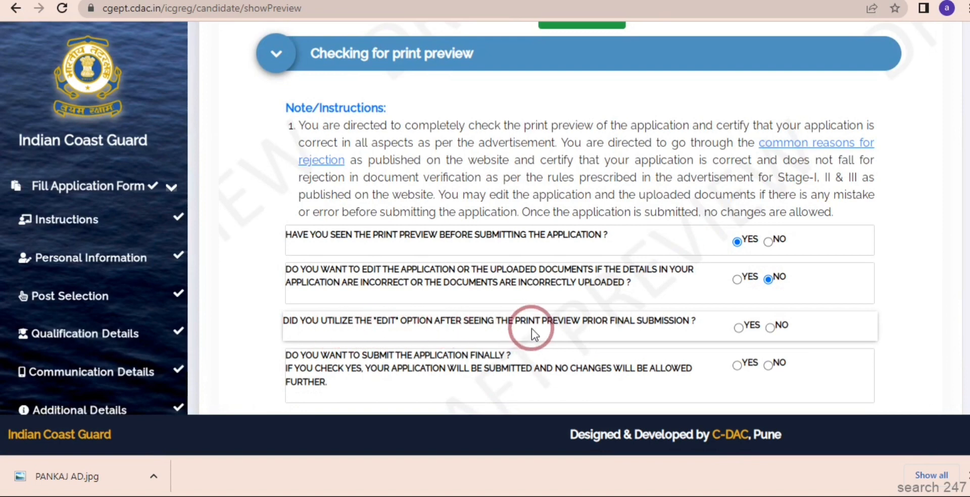
{"action": "left_click", "coordinate": [769, 328]}
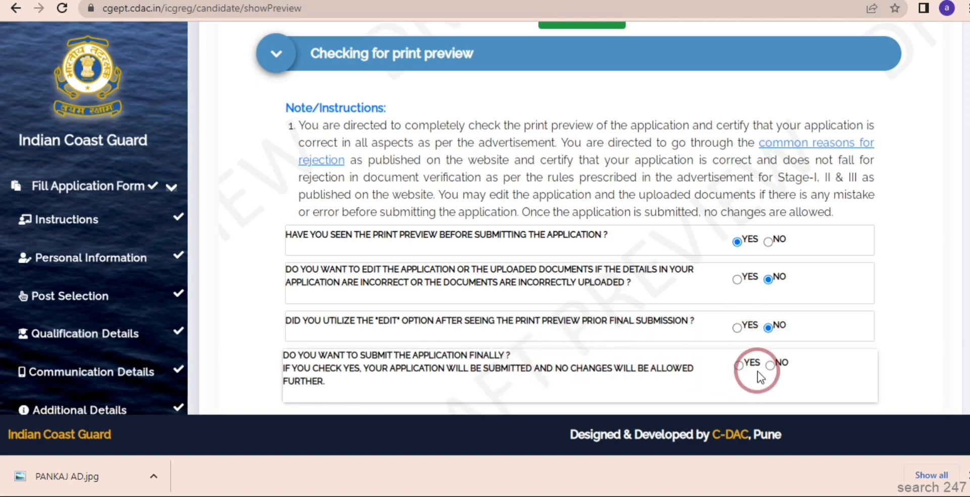
{"action": "left_click", "coordinate": [738, 365]}
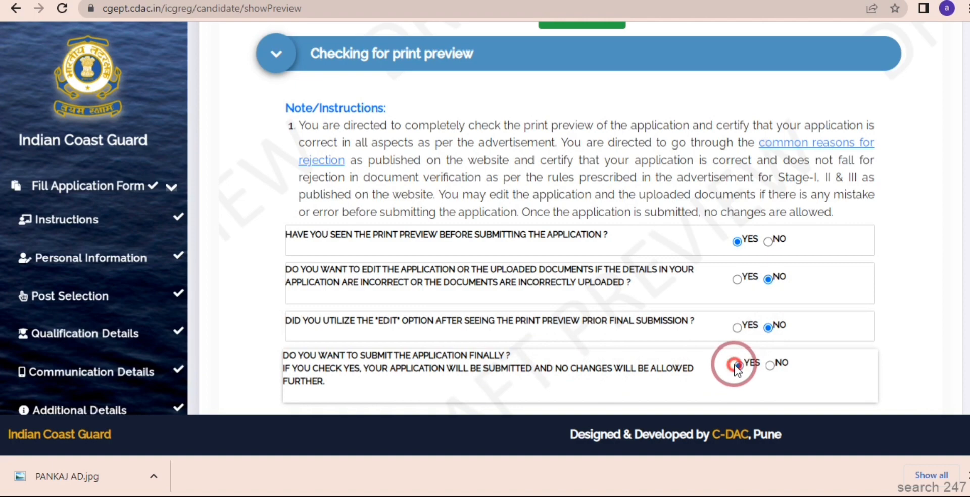
{"action": "scroll", "coordinate": [748, 344], "scroll_direction": "down", "scroll_amount": 2}
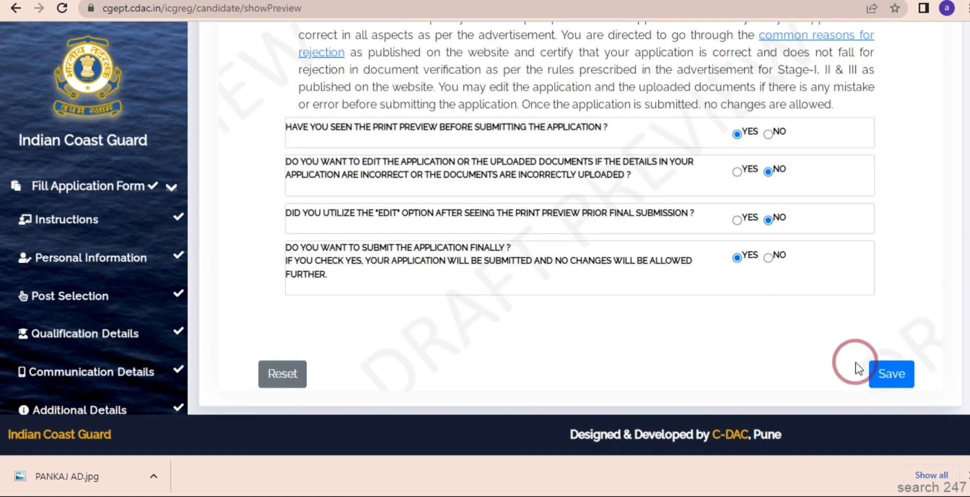
{"action": "left_click", "coordinate": [881, 383]}
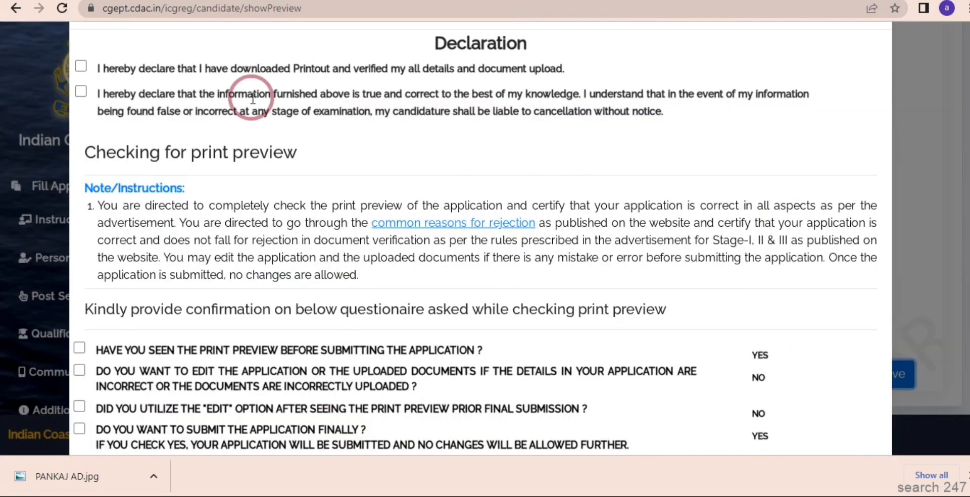
Step: Accept both declarations and all four print preview answers in the confirmation dialog, and confirm the details
{"action": "left_click", "coordinate": [80, 67]}
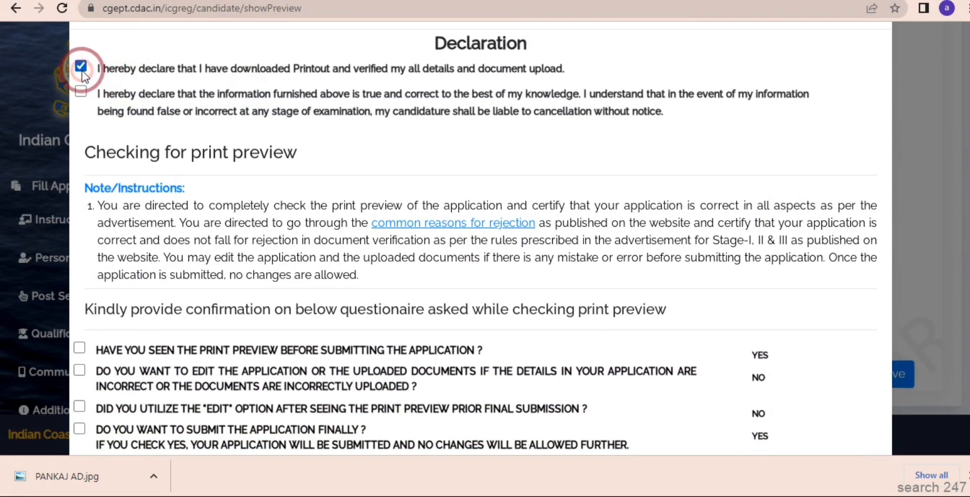
{"action": "left_click", "coordinate": [81, 92]}
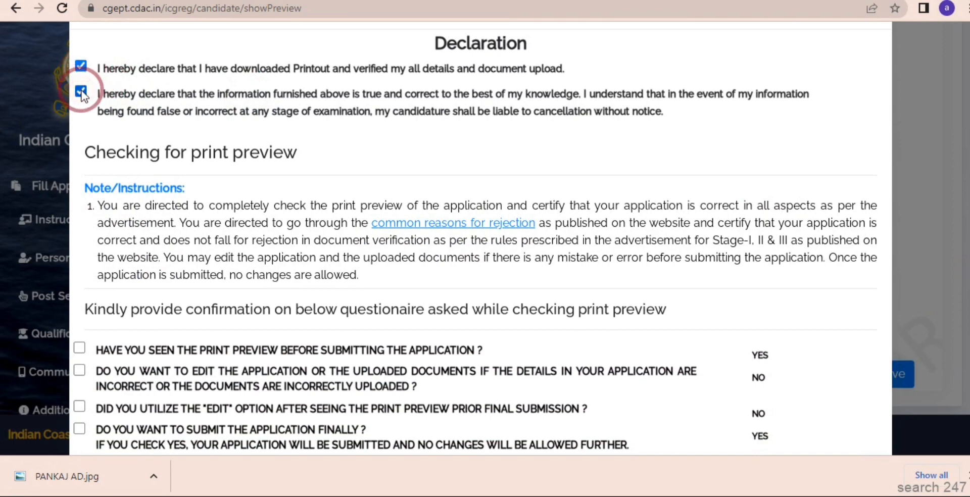
{"action": "left_click", "coordinate": [79, 347]}
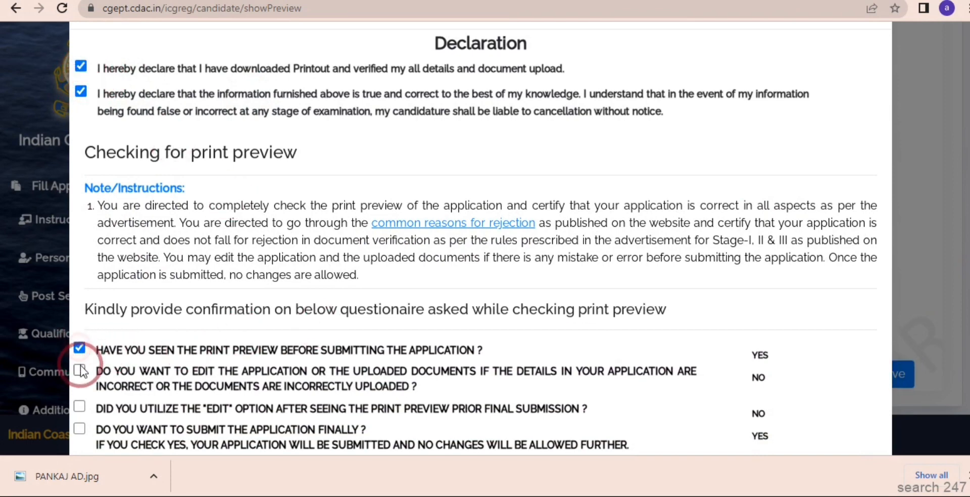
{"action": "left_click", "coordinate": [79, 370]}
{"action": "left_click", "coordinate": [79, 406]}
{"action": "left_click", "coordinate": [79, 429]}
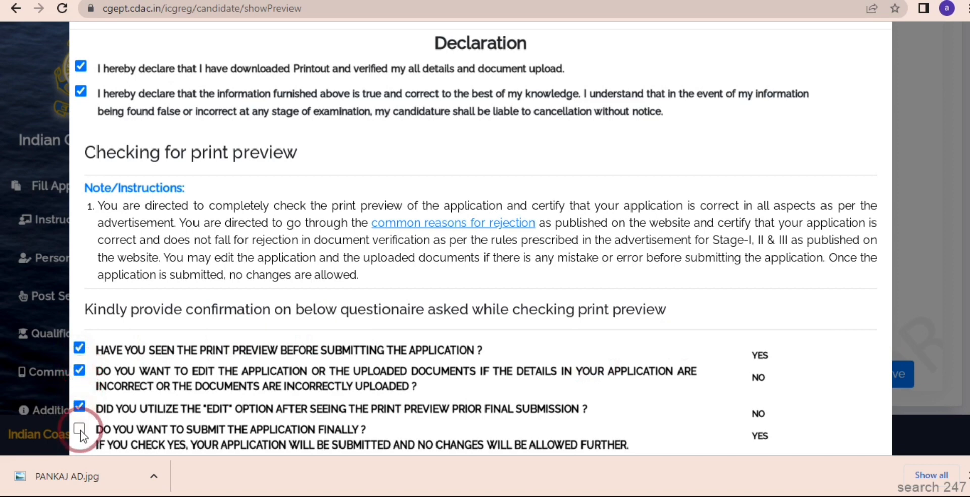
{"action": "left_click", "coordinate": [468, 396]}
{"action": "scroll", "coordinate": [947, 314], "scroll_direction": "down", "scroll_amount": 3}
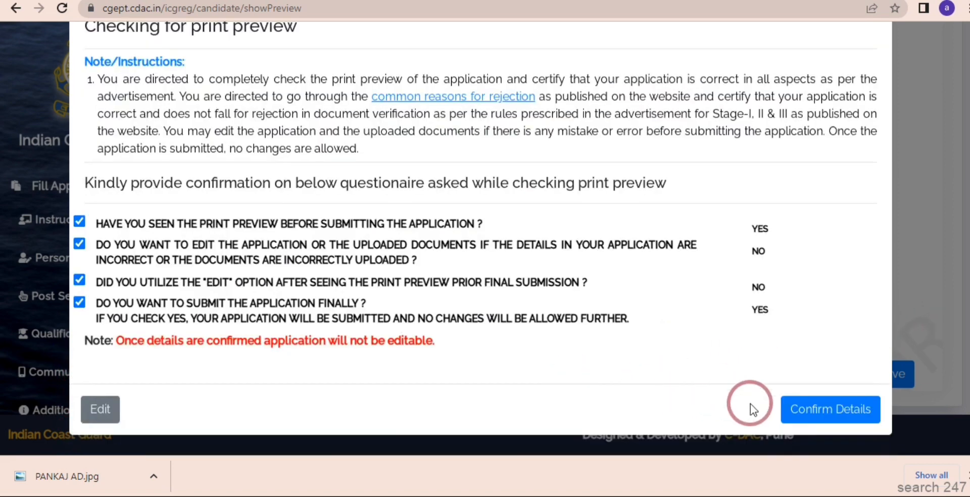
{"action": "left_click", "coordinate": [820, 423]}
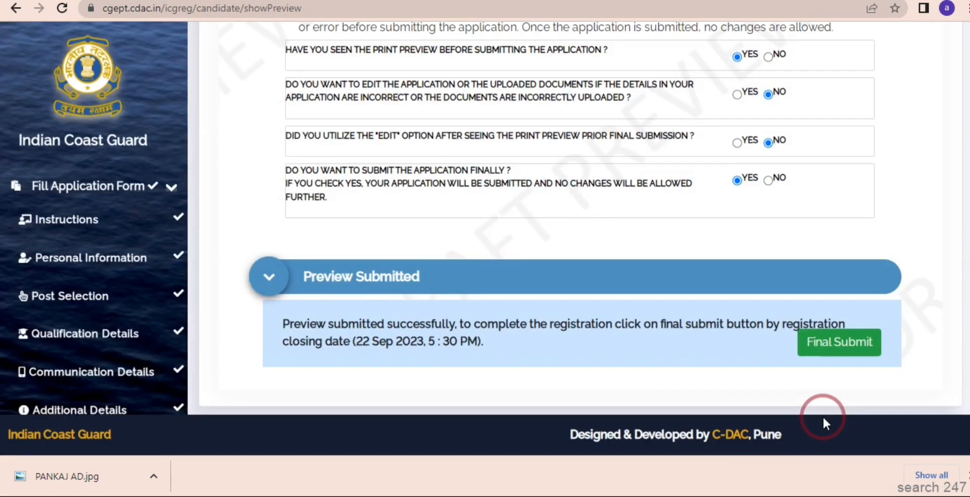
Step: Make the final submission of the application and open the printable application form
{"action": "left_click", "coordinate": [836, 348]}
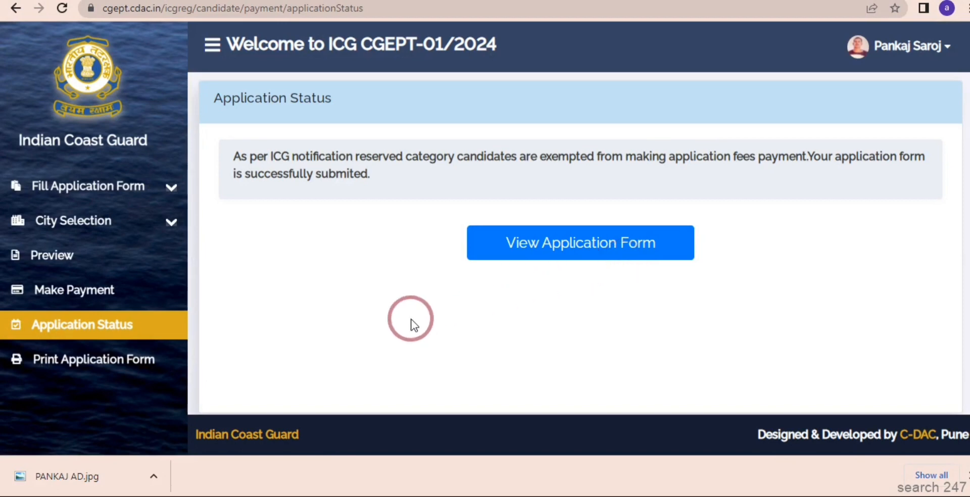
{"action": "left_click", "coordinate": [139, 363]}
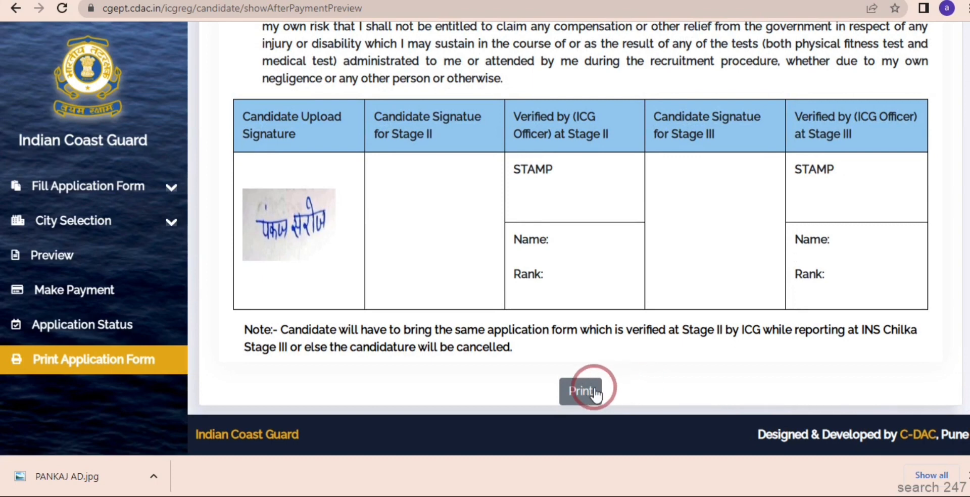